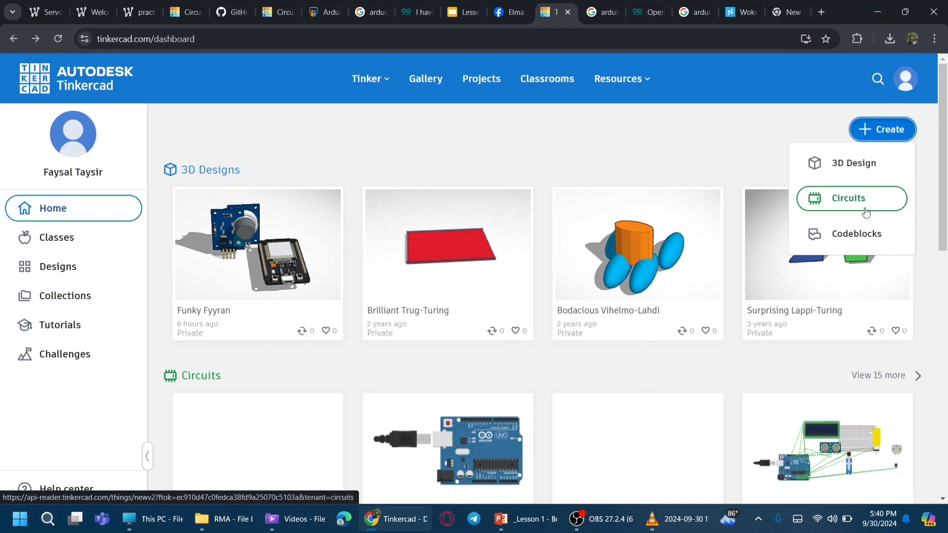
Step: Create a new Circuits design and place an Arduino Uno R3 on the canvas
{"action": "left_click", "coordinate": [865, 213]}
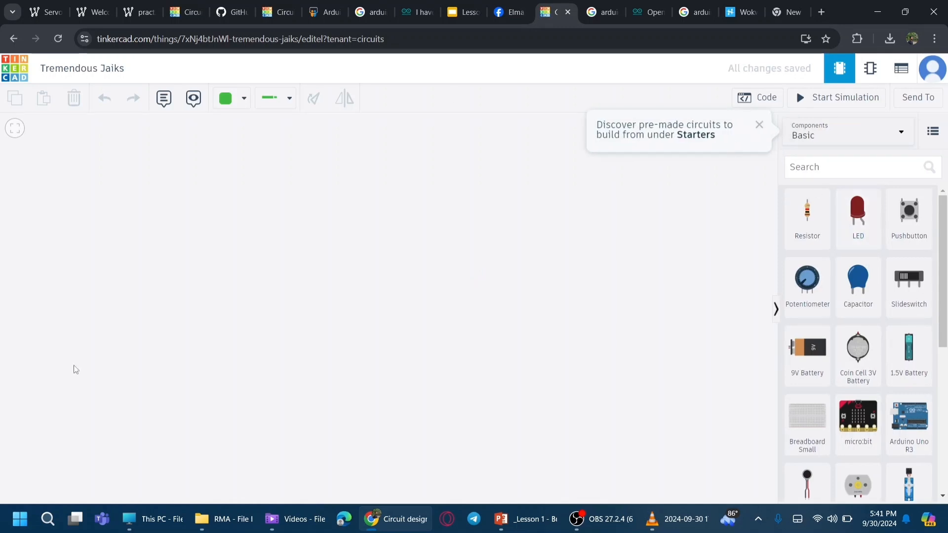
{"action": "left_click", "coordinate": [846, 176]}
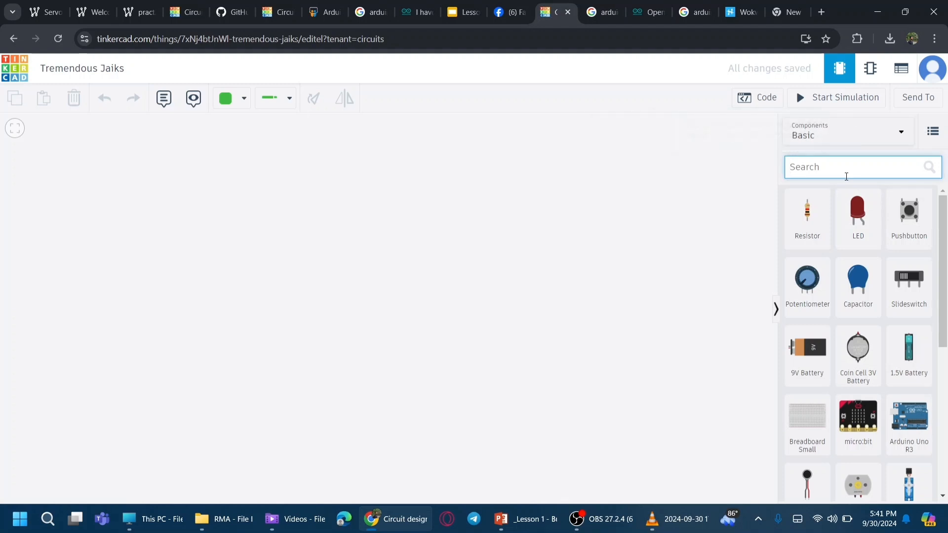
{"action": "type", "text": "ard"}
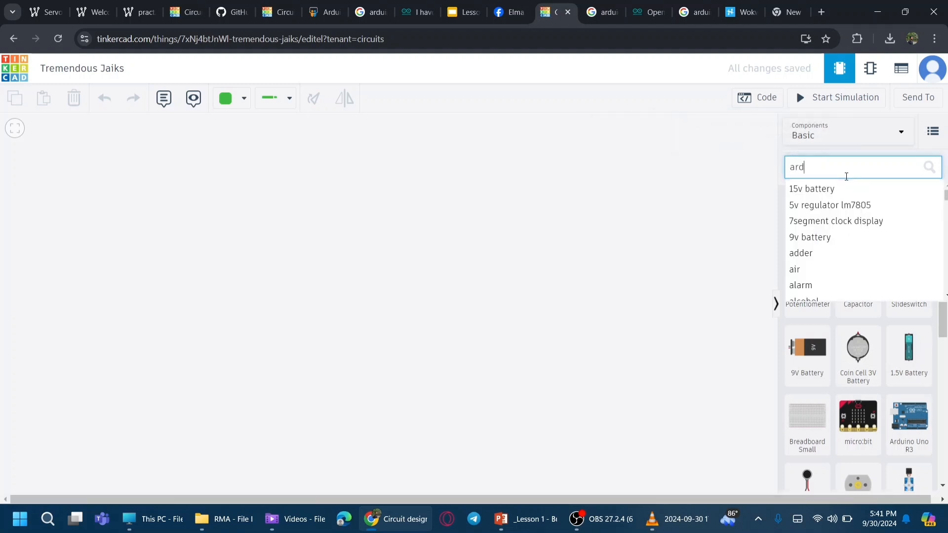
{"action": "type", "text": "uino"}
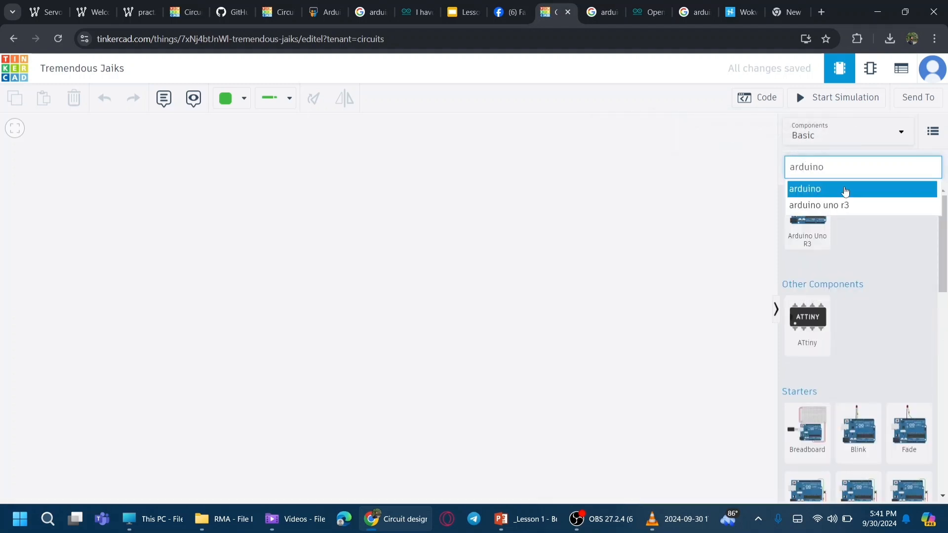
{"action": "left_click", "coordinate": [846, 190]}
{"action": "left_click_drag", "start_coordinate": [812, 219], "coordinate": [432, 346]}
{"action": "left_click", "coordinate": [828, 168]}
{"action": "key", "text": "Delete"}
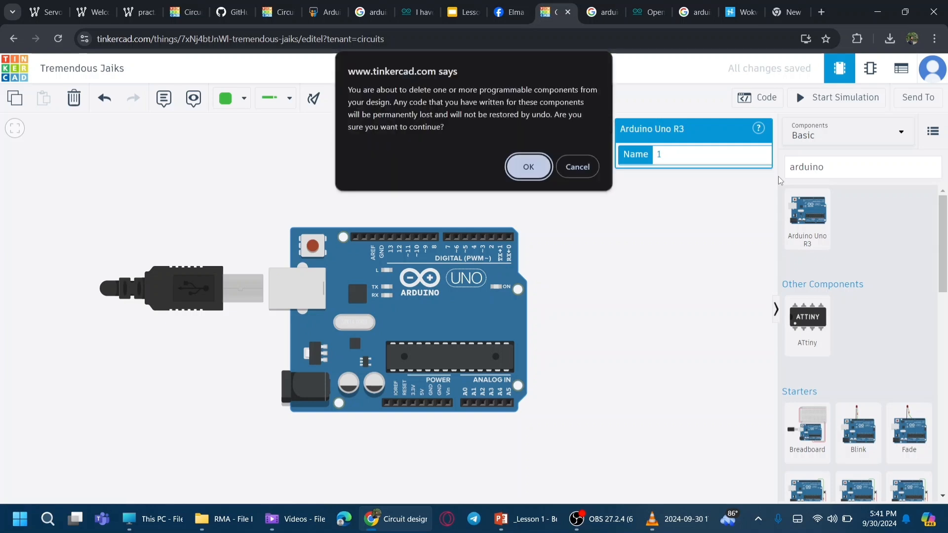
{"action": "left_click", "coordinate": [549, 166]}
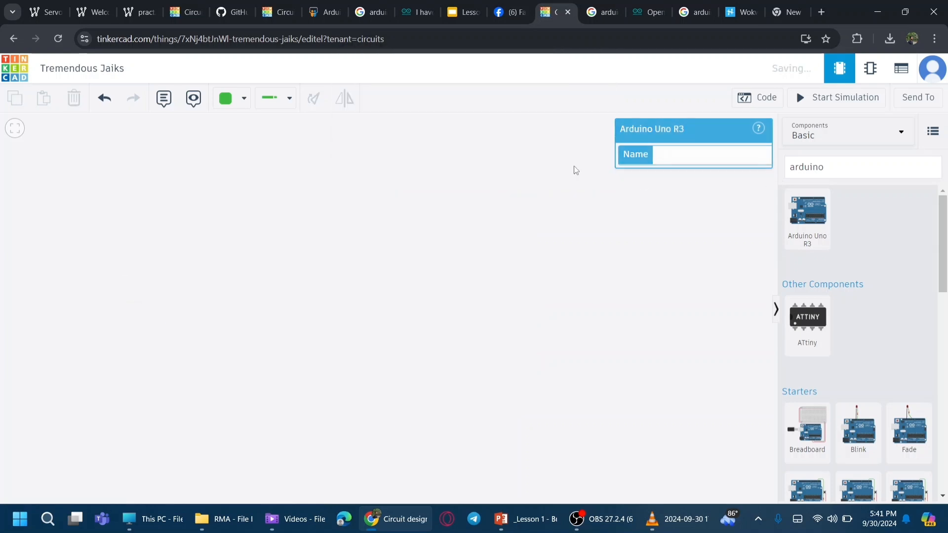
{"action": "key", "text": "ctrl+z"}
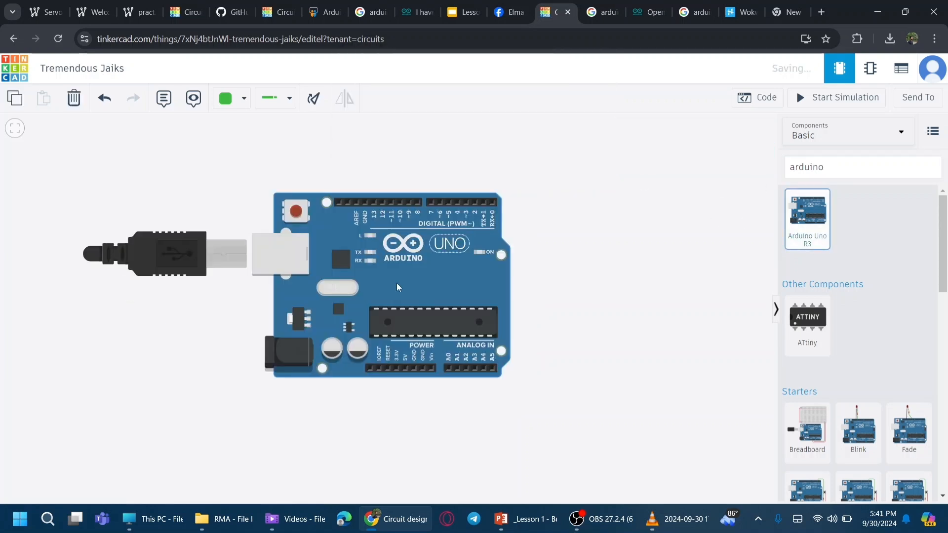
Step: Search for an LED and place it above and to the right of the Arduino
{"action": "left_click", "coordinate": [861, 166]}
{"action": "key", "text": "BackSpace"}
{"action": "key", "text": "BackSpace"}
{"action": "key", "text": "BackSpace"}
{"action": "key", "text": "BackSpace"}
{"action": "key", "text": "BackSpace"}
{"action": "key", "text": "BackSpace"}
{"action": "key", "text": "BackSpace"}
{"action": "type", "text": "led"}
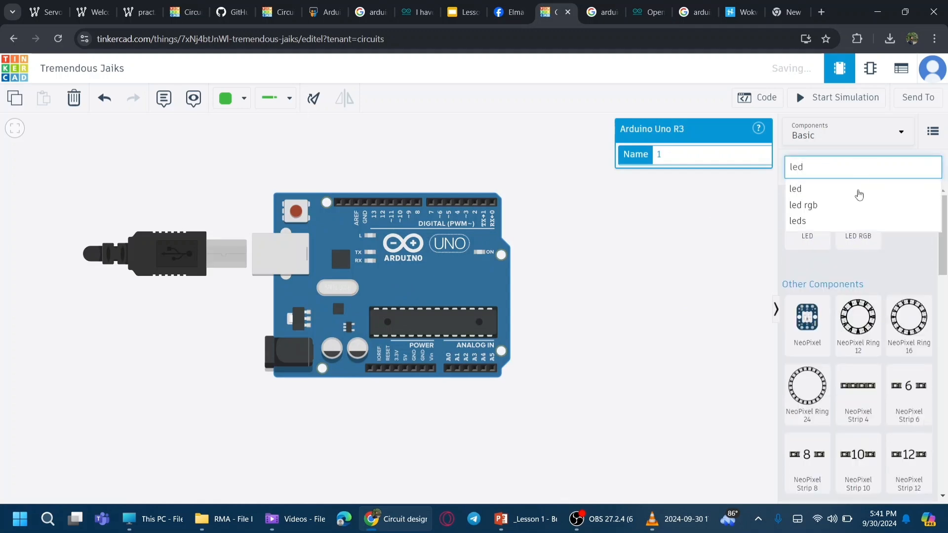
{"action": "left_click", "coordinate": [819, 189]}
{"action": "left_click_drag", "start_coordinate": [816, 219], "coordinate": [609, 209]}
{"action": "left_click", "coordinate": [608, 209]}
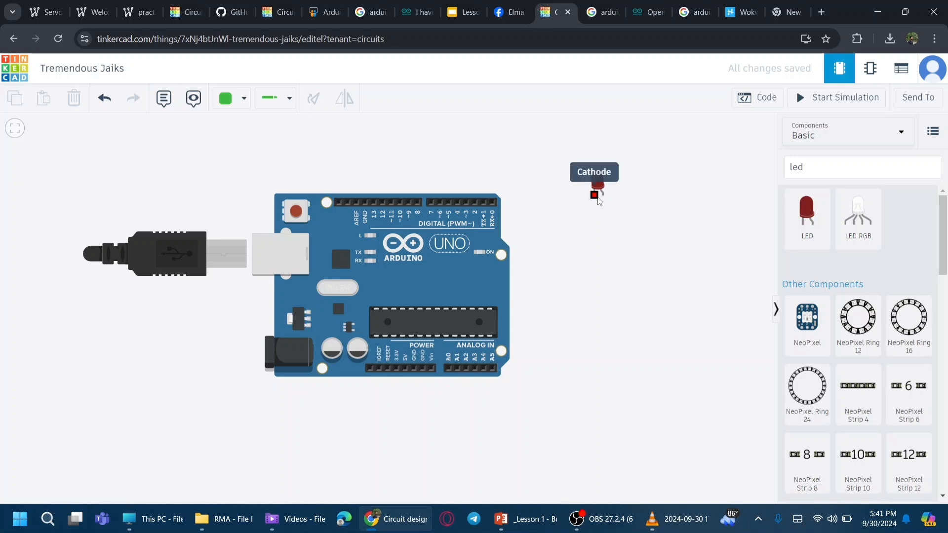
Step: Wire the LED's cathode down and around to a GND pin on the Arduino's power header
{"action": "left_click", "coordinate": [595, 195]}
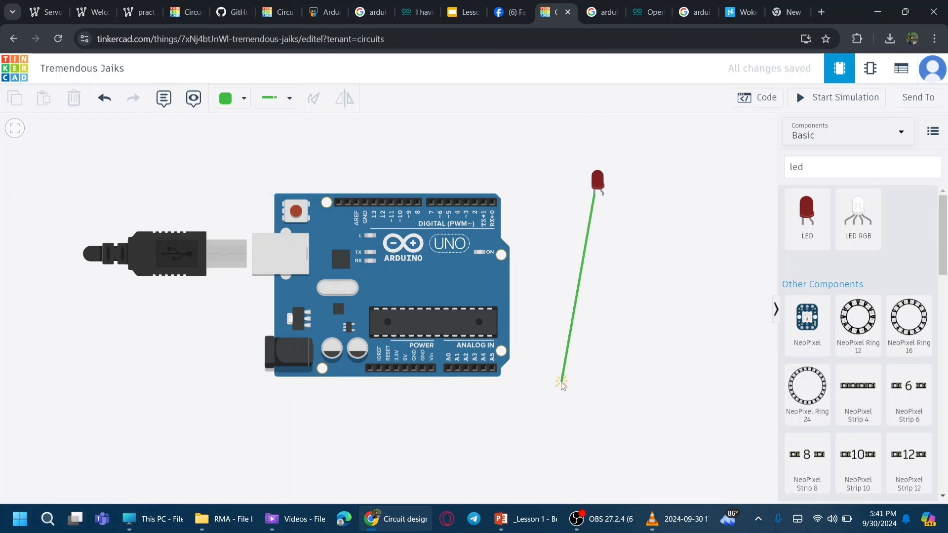
{"action": "left_click", "coordinate": [588, 400]}
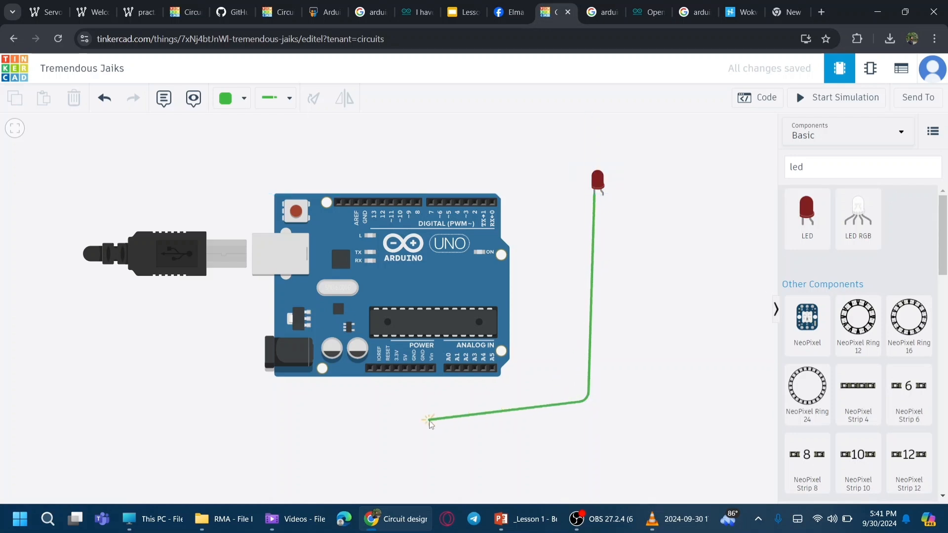
{"action": "left_click", "coordinate": [410, 404]}
{"action": "left_click", "coordinate": [414, 369]}
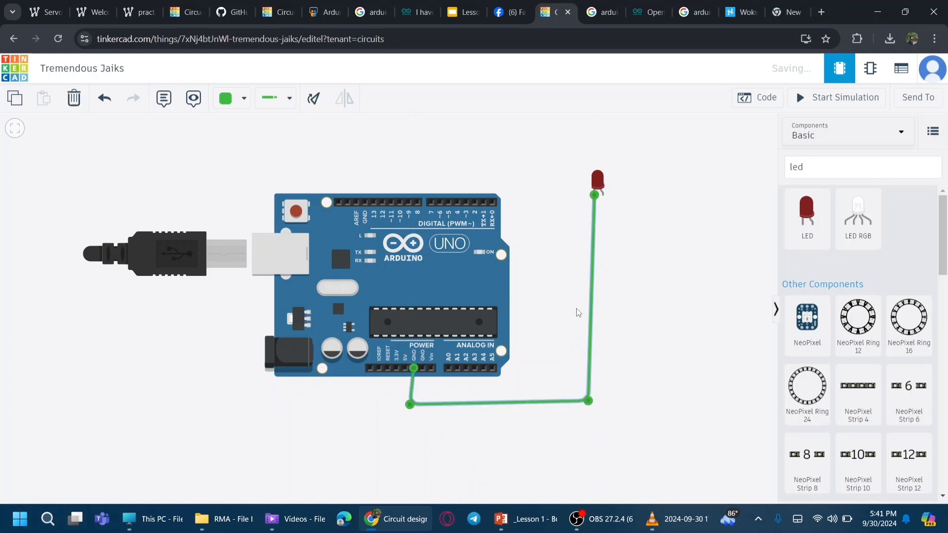
Step: Wire the LED's anode around to the Arduino's 5V pin
{"action": "left_click", "coordinate": [603, 196]}
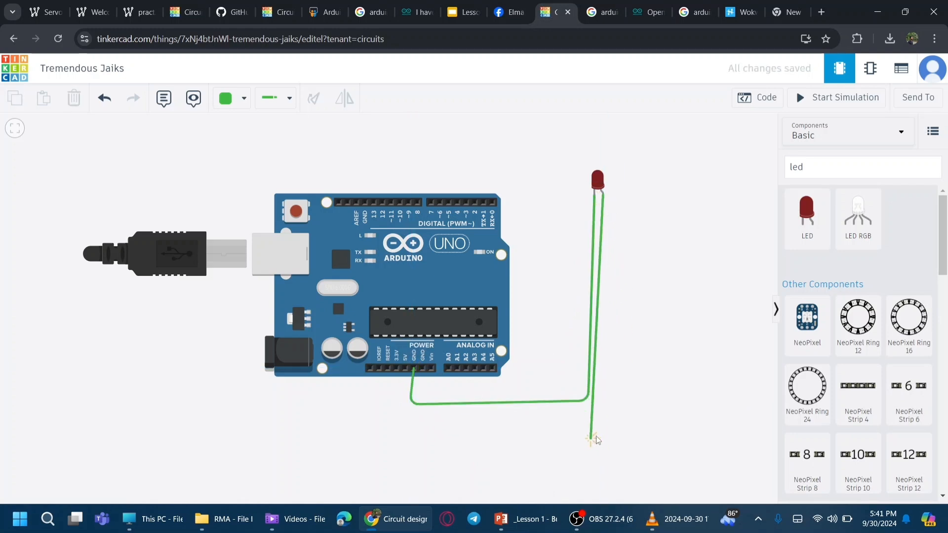
{"action": "left_click", "coordinate": [602, 431]}
{"action": "left_click", "coordinate": [393, 425]}
{"action": "left_click", "coordinate": [405, 368]}
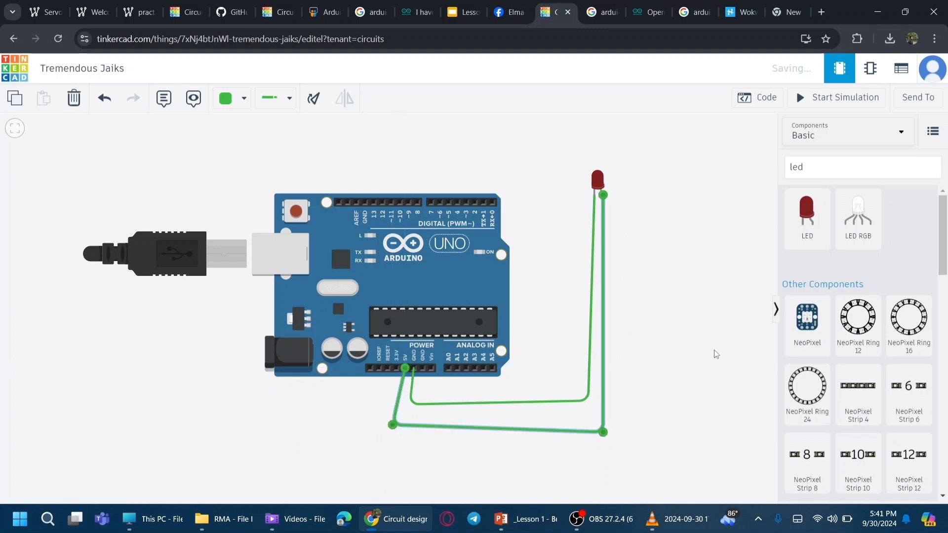
Step: Color the 5V wire red and the ground wire black
{"action": "left_click", "coordinate": [232, 98]}
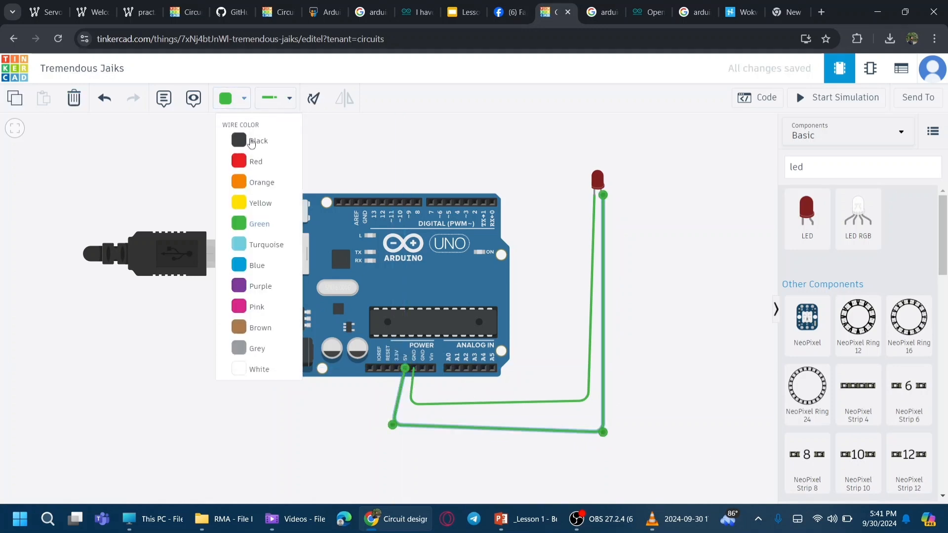
{"action": "left_click", "coordinate": [256, 161]}
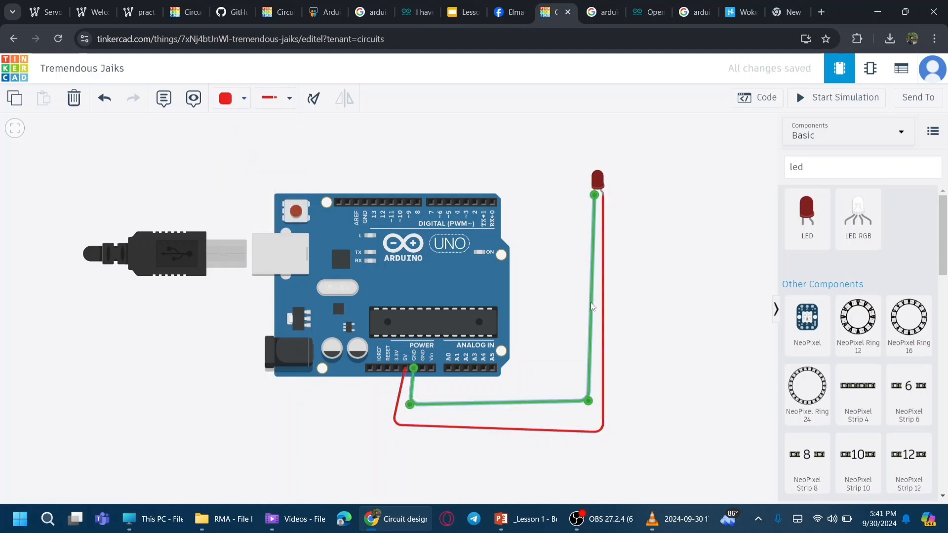
{"action": "left_click", "coordinate": [241, 101]}
{"action": "left_click", "coordinate": [262, 141]}
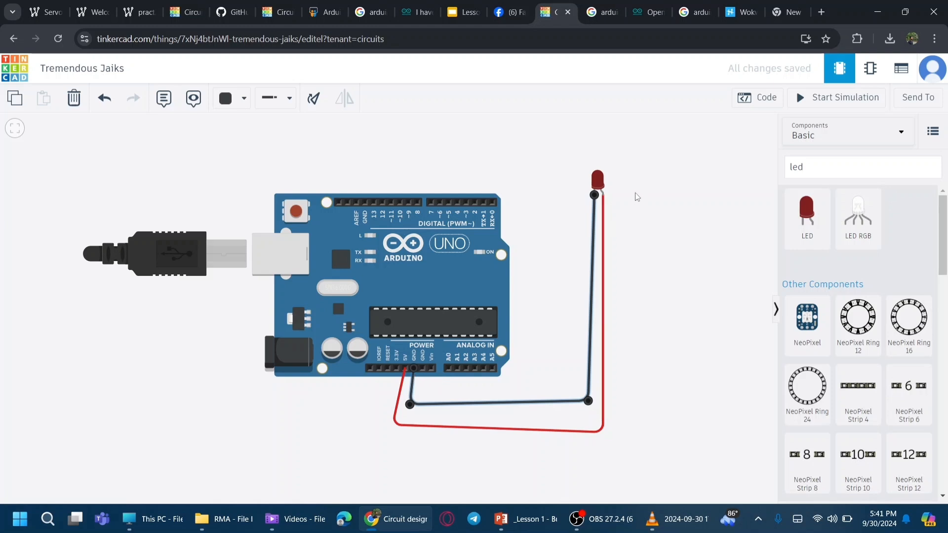
Step: Start the simulation and then stop it
{"action": "left_click", "coordinate": [796, 103]}
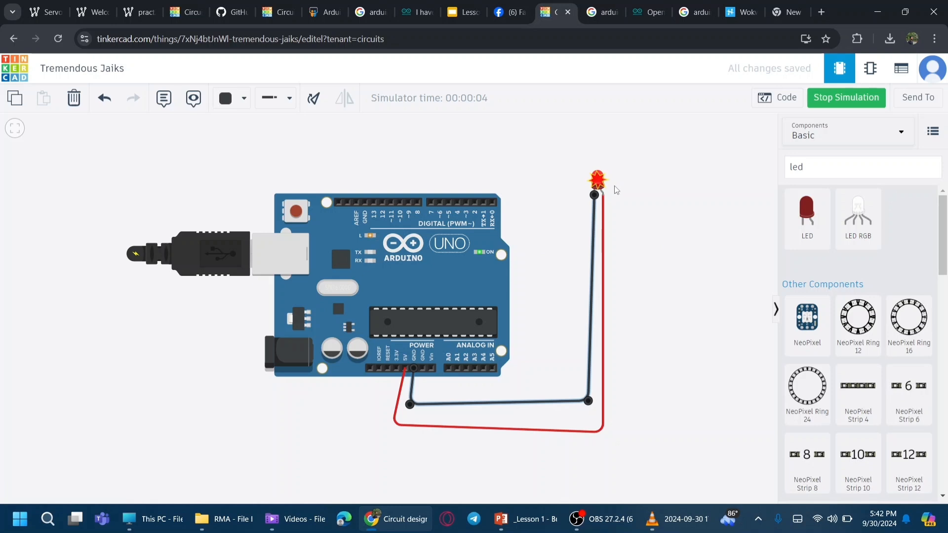
{"action": "mouse_move", "coordinate": [598, 183]}
{"action": "left_click", "coordinate": [840, 97]}
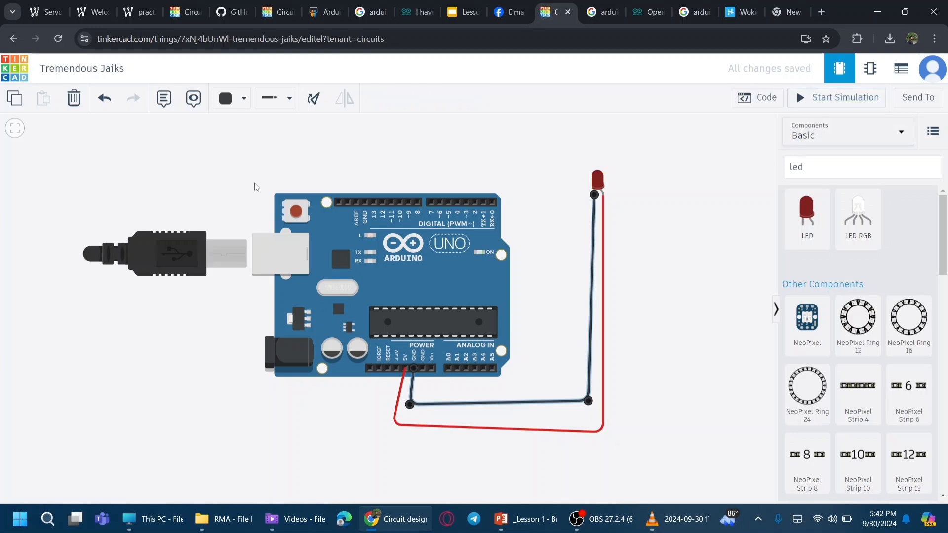
Step: Delete the red 5V wire and place a resistor on the LED's anode lead
{"action": "left_click", "coordinate": [600, 209]}
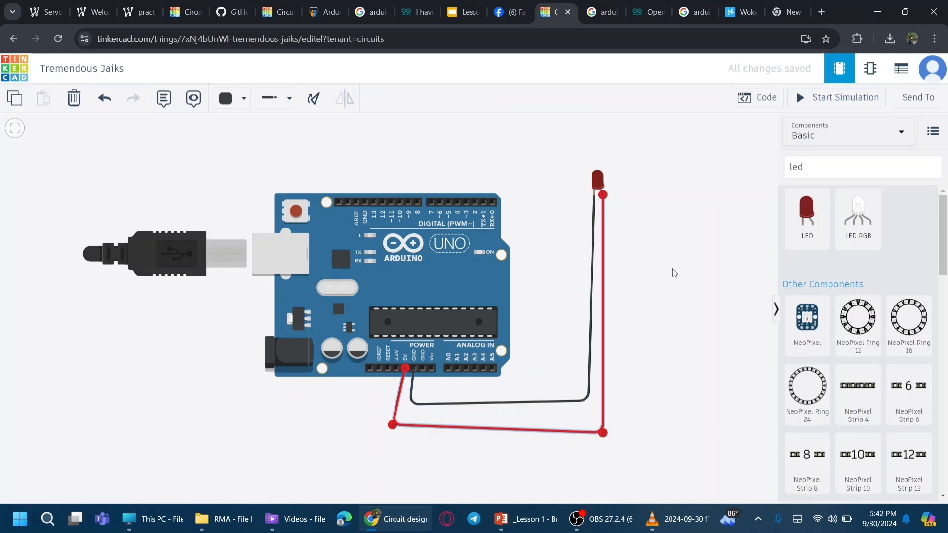
{"action": "key", "text": "Delete"}
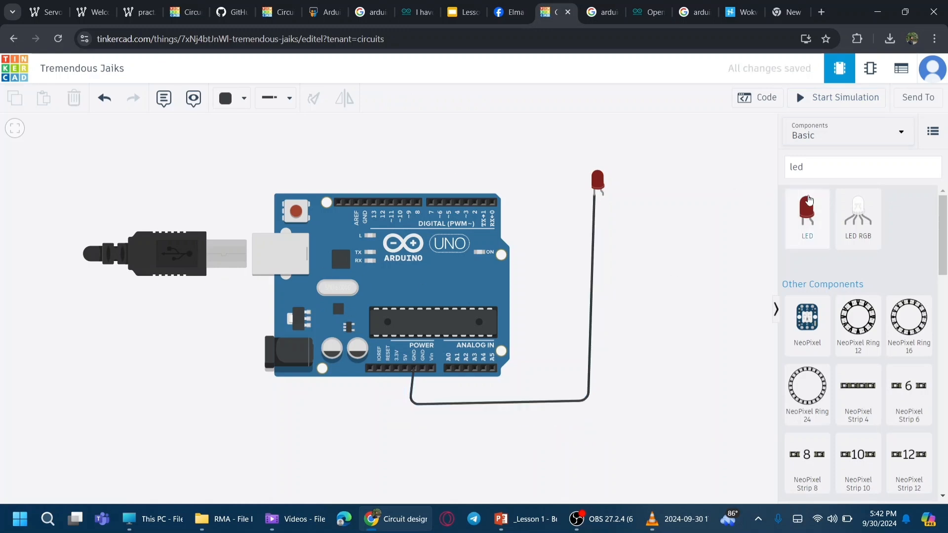
{"action": "left_click", "coordinate": [792, 168]}
{"action": "key", "text": "ctrl+a"}
{"action": "key", "text": "BackSpace"}
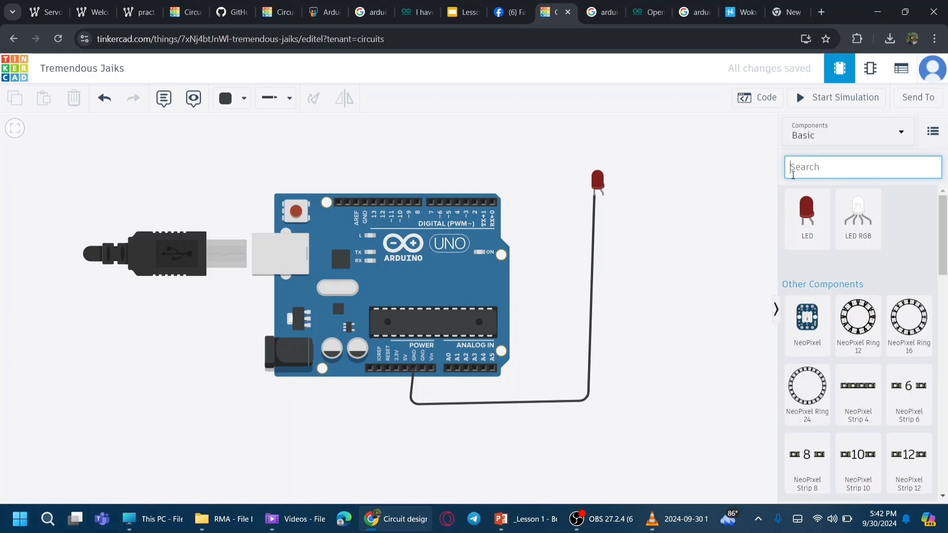
{"action": "type", "text": "resis"}
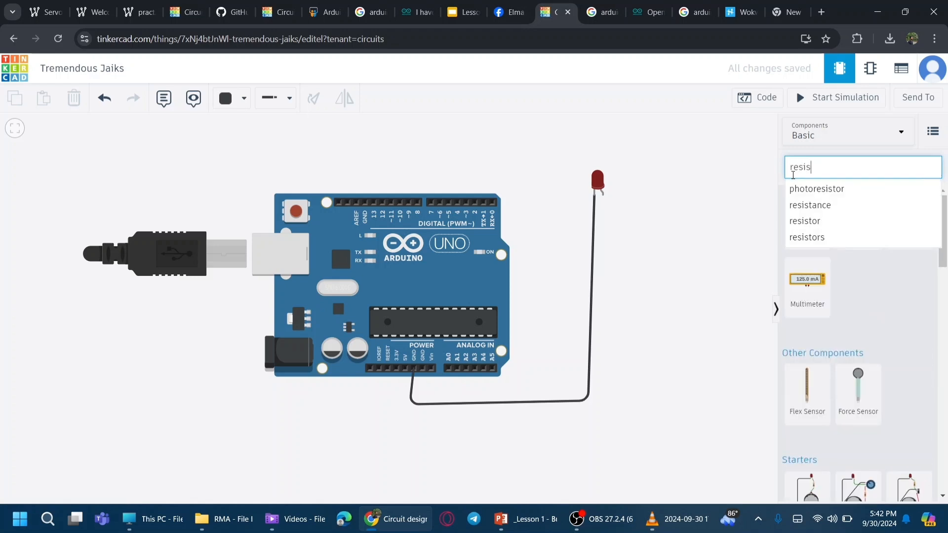
{"action": "left_click_drag", "start_coordinate": [820, 232], "coordinate": [596, 218]}
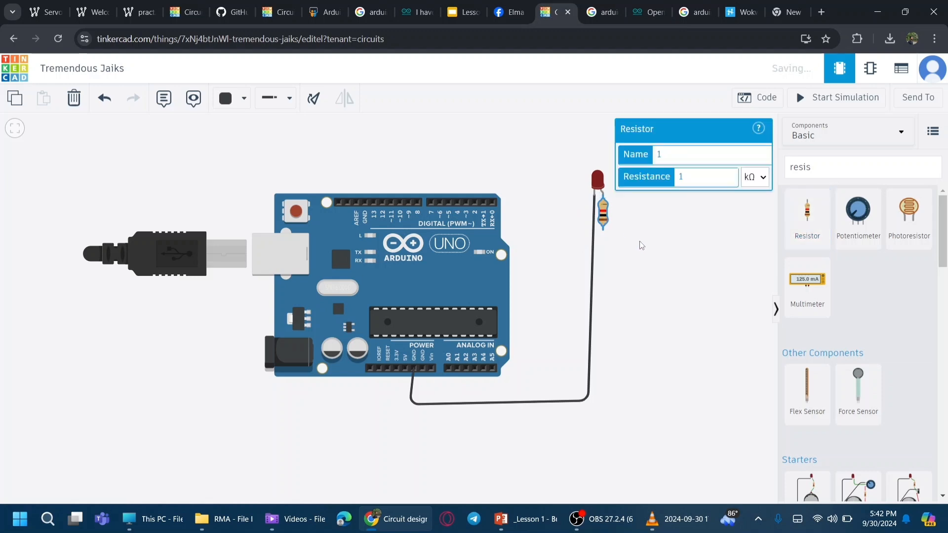
{"action": "left_click", "coordinate": [632, 241]}
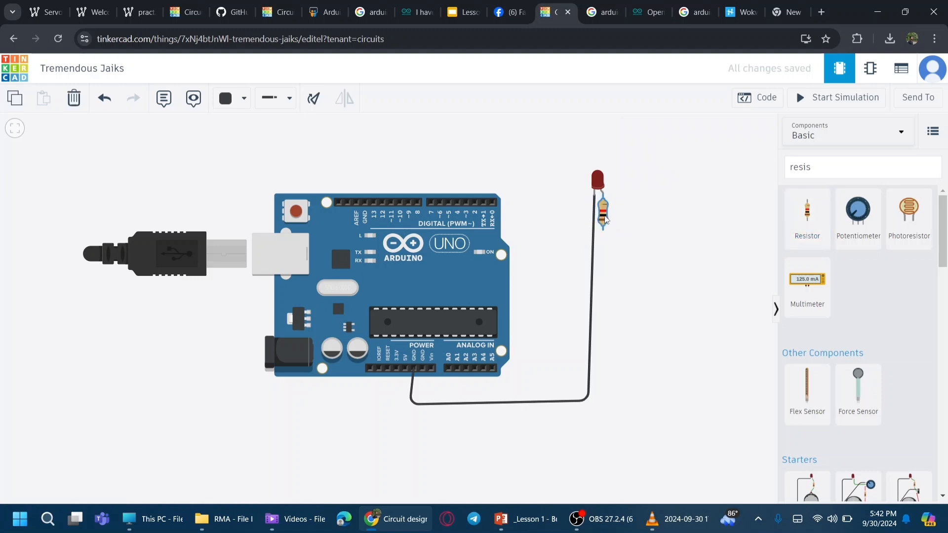
Step: Wire the resistor's free end to the Arduino's 5V pin and color that wire red
{"action": "left_click", "coordinate": [603, 218]}
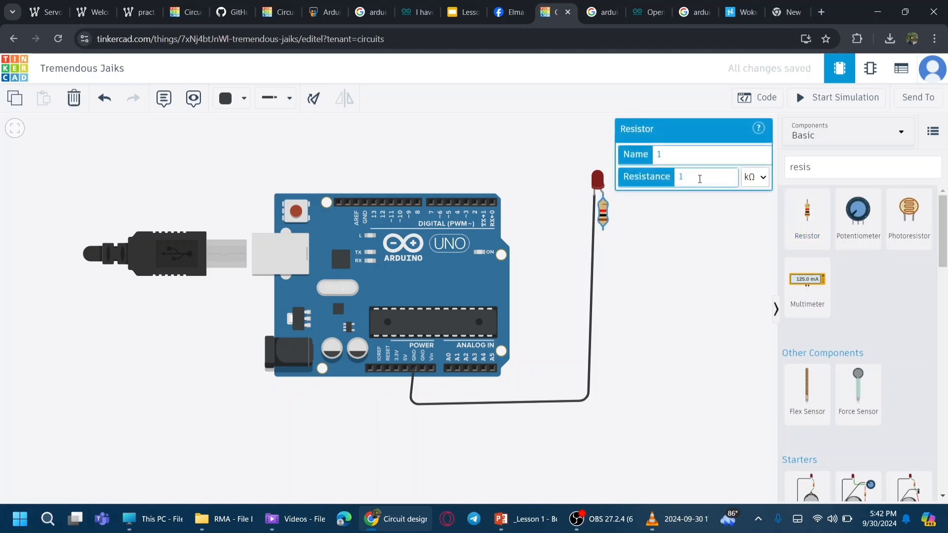
{"action": "left_click", "coordinate": [628, 233]}
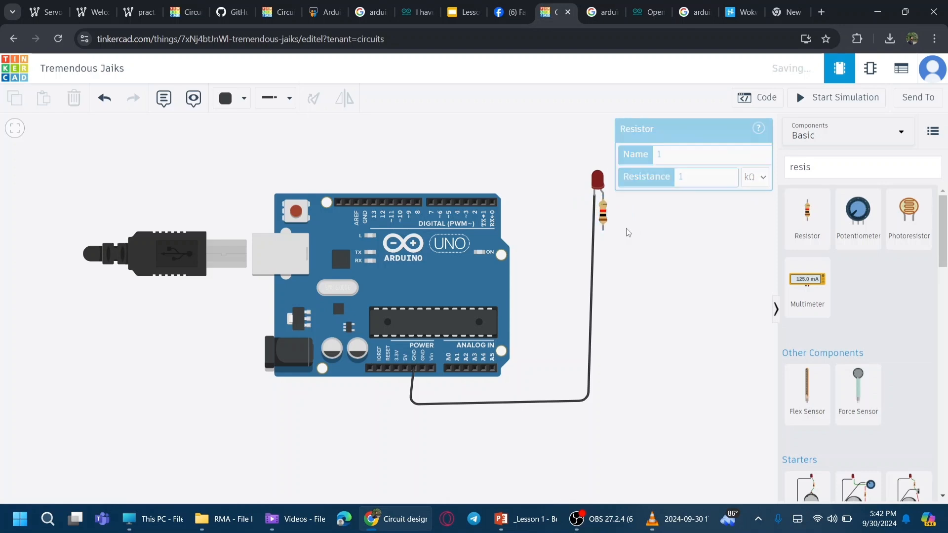
{"action": "left_click", "coordinate": [602, 228]}
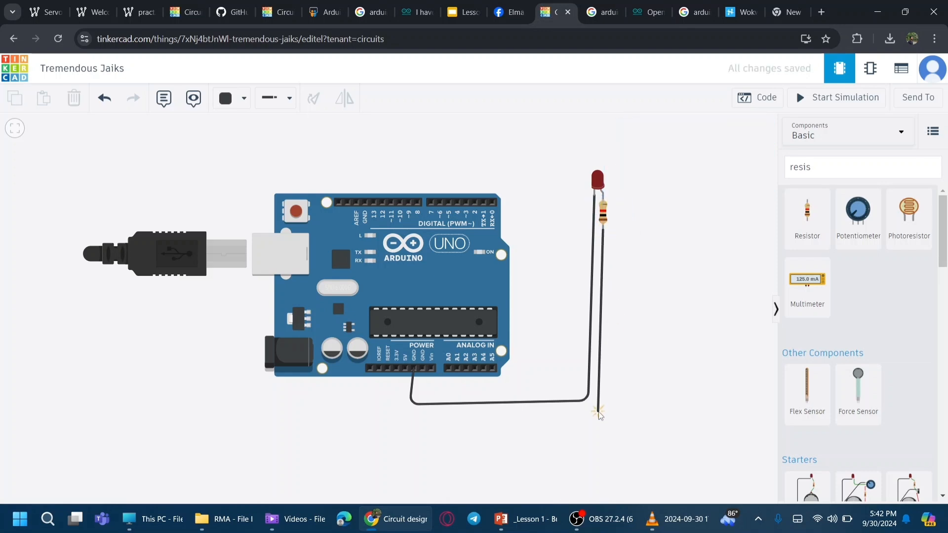
{"action": "left_click", "coordinate": [412, 415]}
{"action": "left_click", "coordinate": [410, 370]}
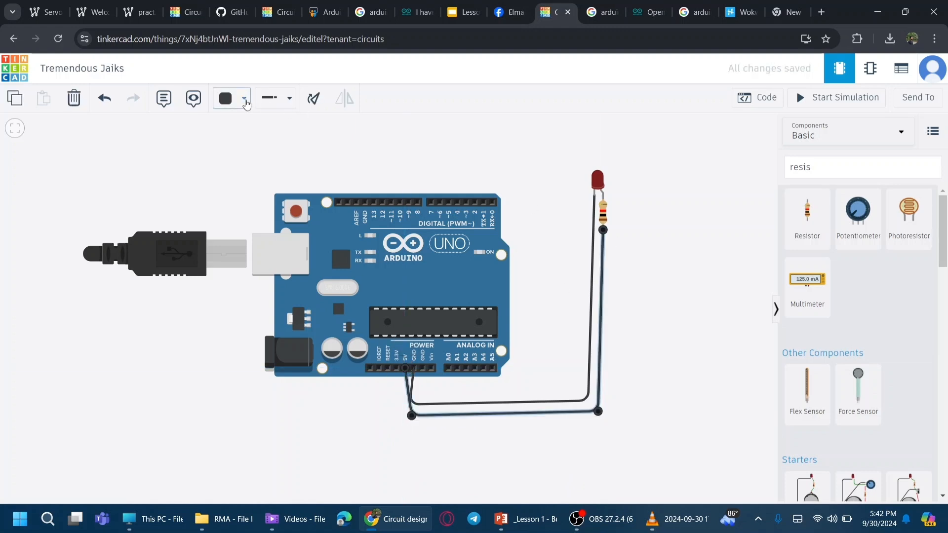
{"action": "left_click", "coordinate": [232, 98]}
{"action": "left_click", "coordinate": [255, 161]}
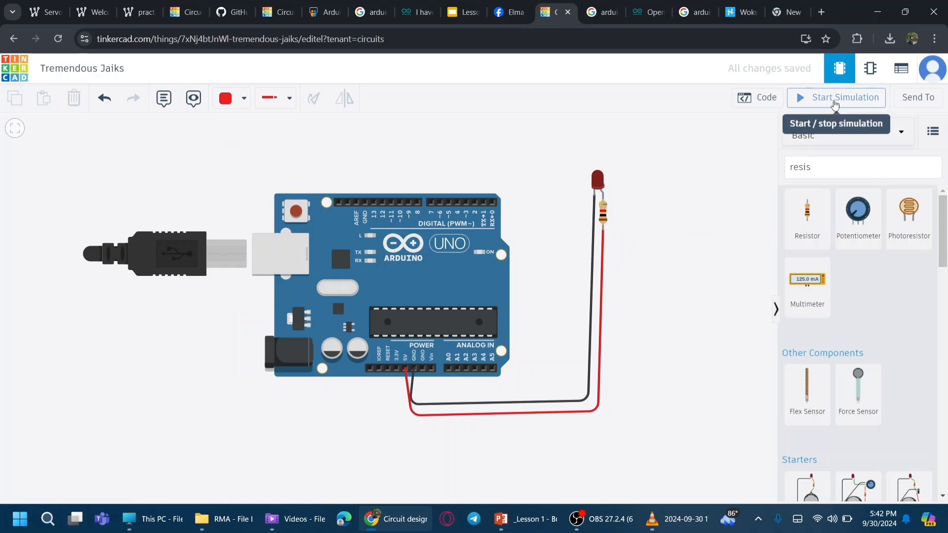
Step: Start the simulation and set the resistor's resistance to 10 Ω
{"action": "left_click", "coordinate": [855, 108]}
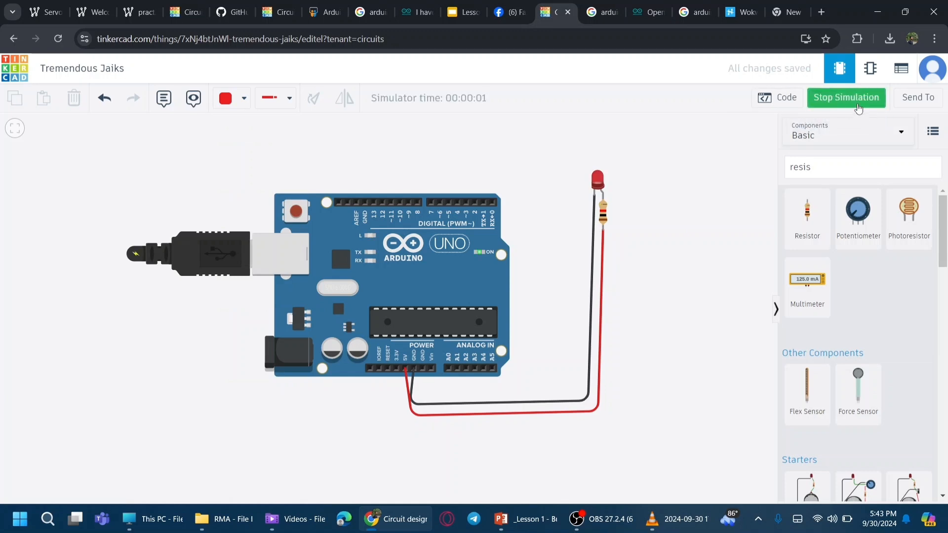
{"action": "left_click", "coordinate": [604, 221]}
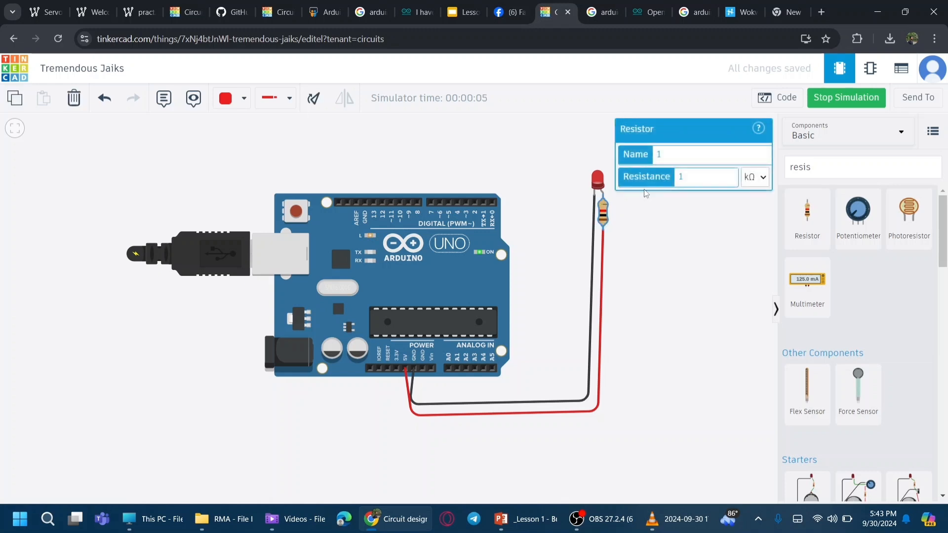
{"action": "left_click", "coordinate": [754, 177]}
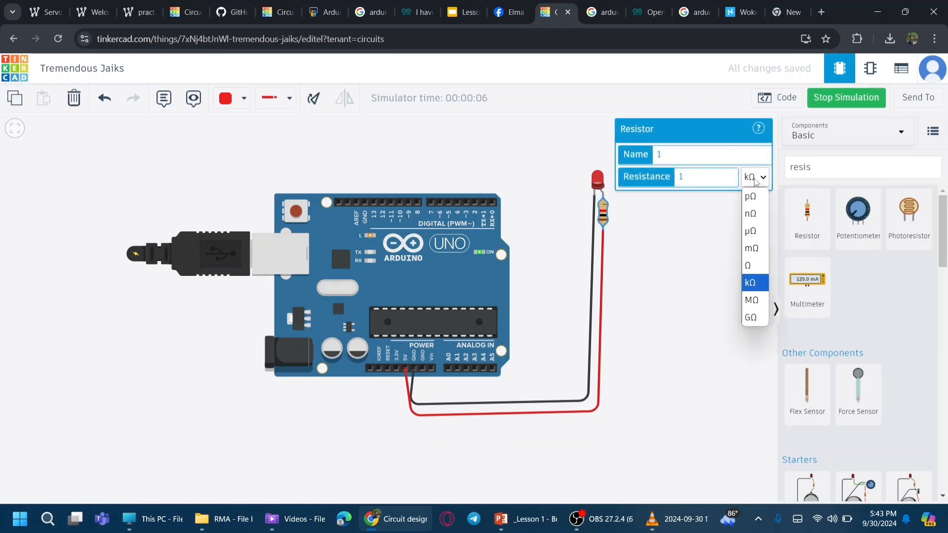
{"action": "left_click", "coordinate": [749, 265]}
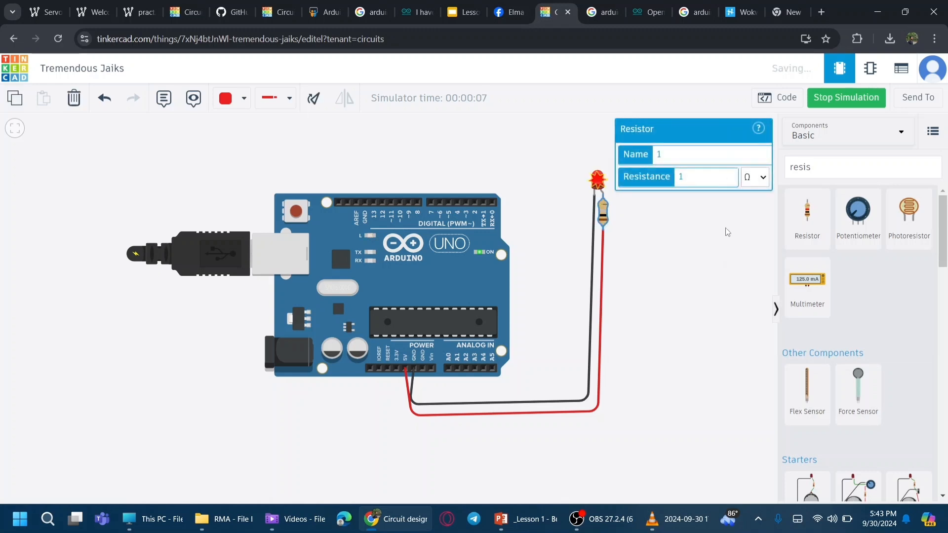
{"action": "left_click", "coordinate": [693, 177]}
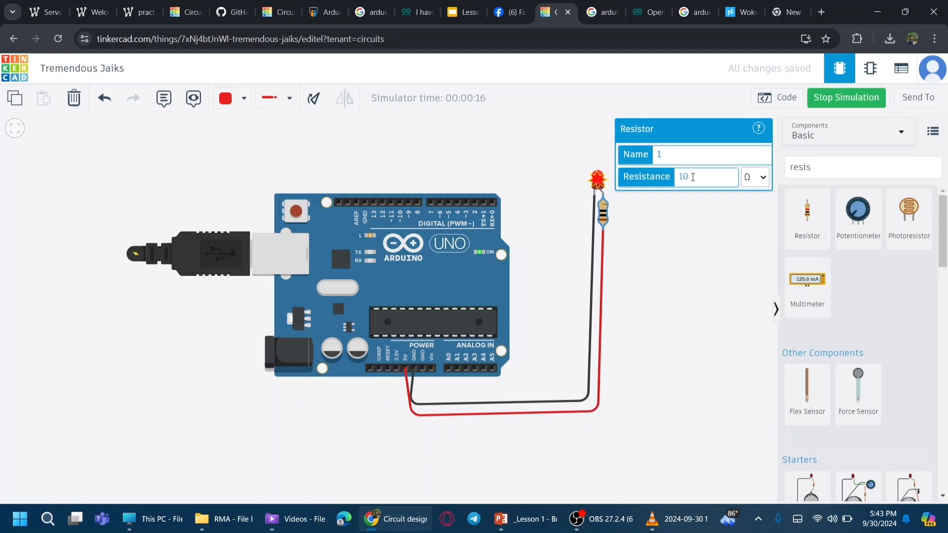
{"action": "type", "text": "00"}
{"action": "key", "text": "BackSpace"}
{"action": "left_click", "coordinate": [683, 234]}
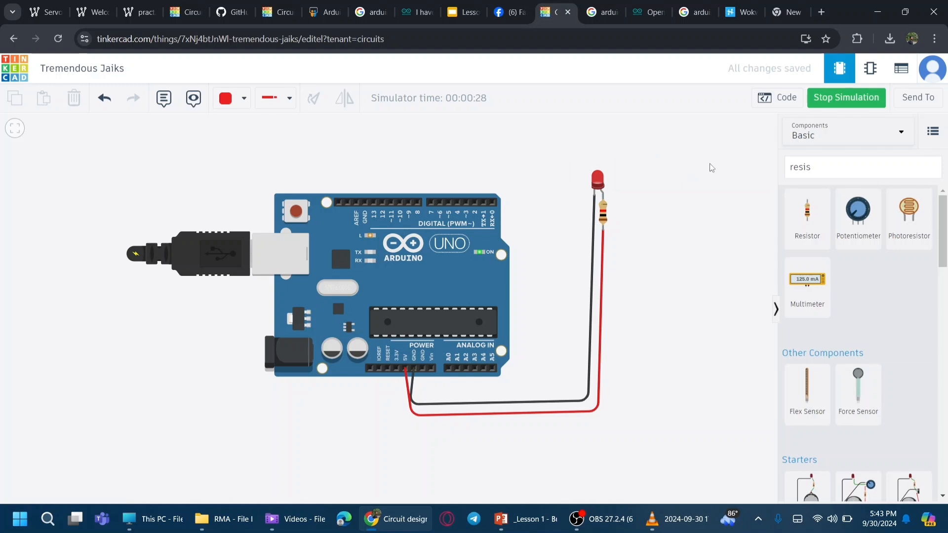
Step: Open the resistor's properties and check its resistance value and unit options
{"action": "left_click", "coordinate": [603, 221]}
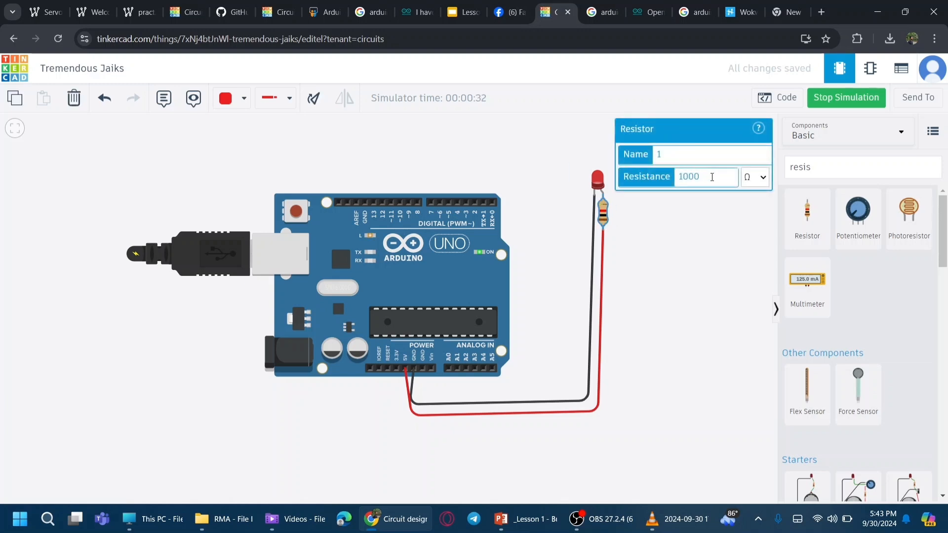
{"action": "left_click", "coordinate": [755, 178]}
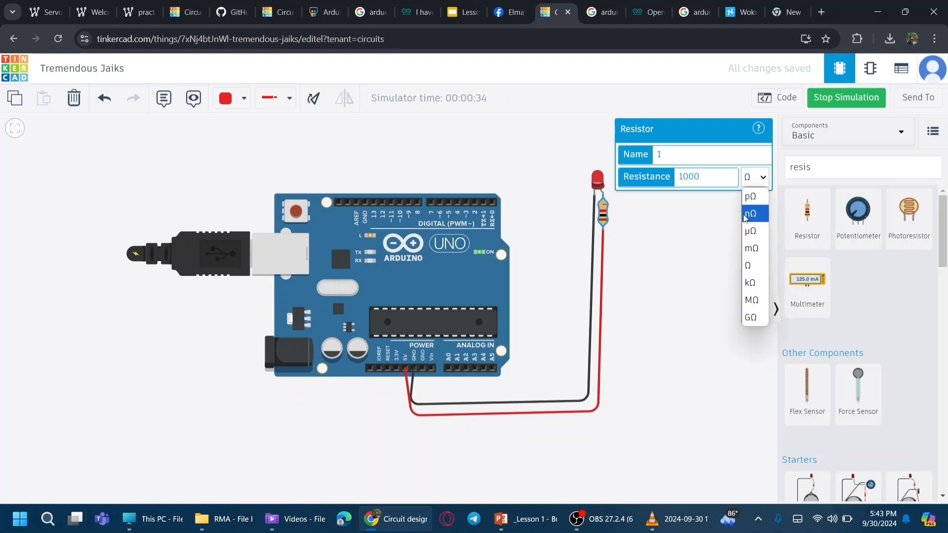
{"action": "left_click", "coordinate": [716, 180]}
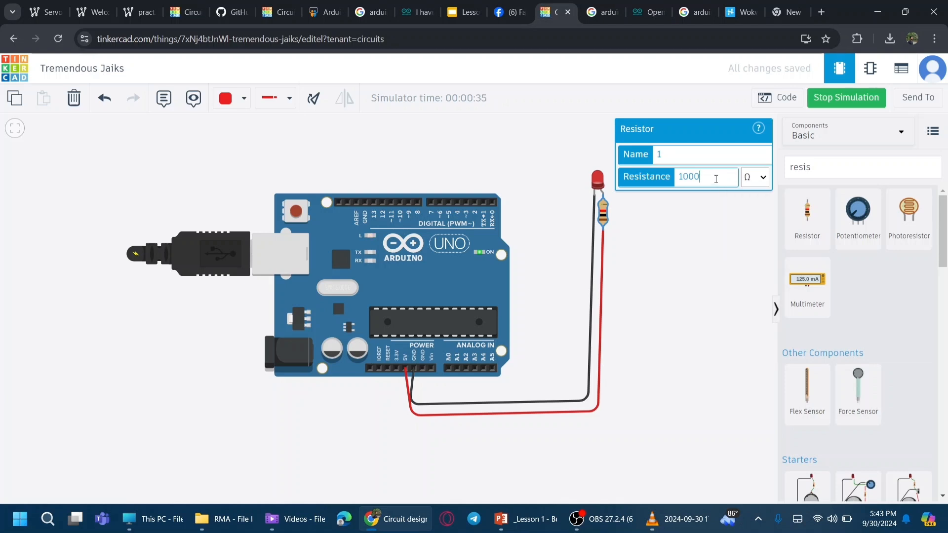
{"action": "left_click", "coordinate": [709, 232]}
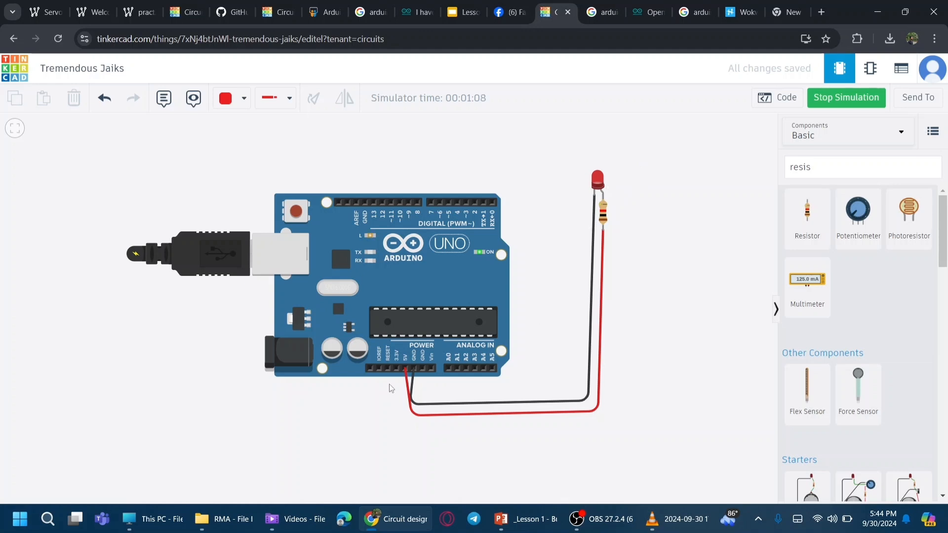
Step: Stop the simulation and delete the red wire running from the 5V pin to the resistor
{"action": "left_click", "coordinate": [406, 375]}
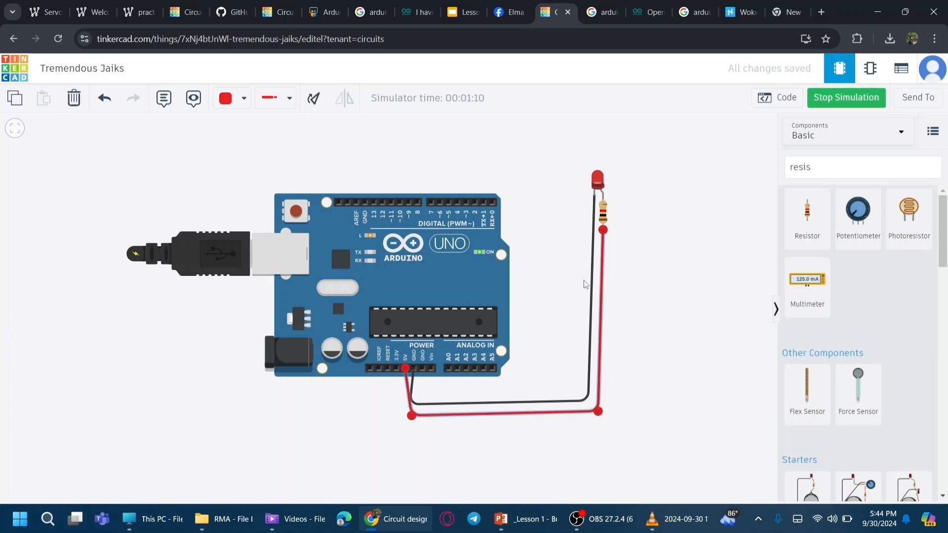
{"action": "left_click", "coordinate": [835, 99]}
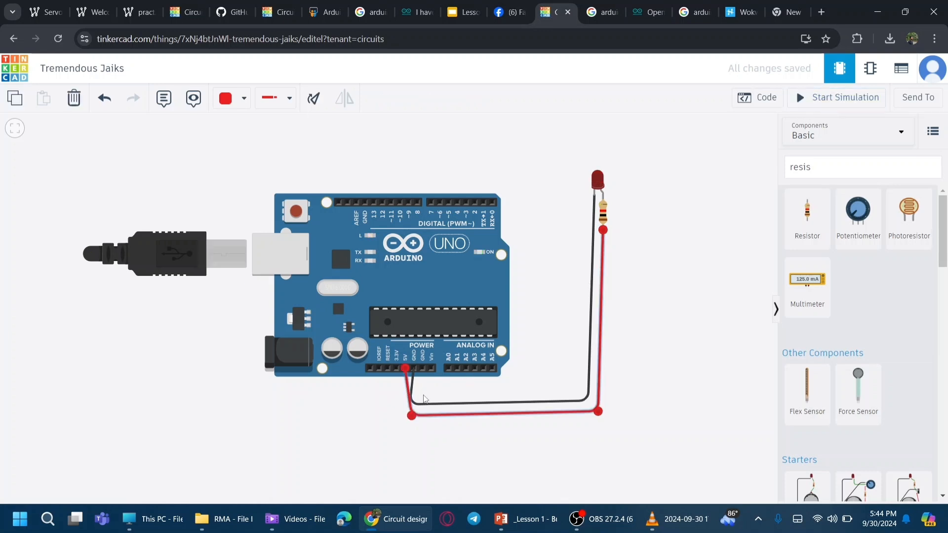
{"action": "key", "text": "Delete"}
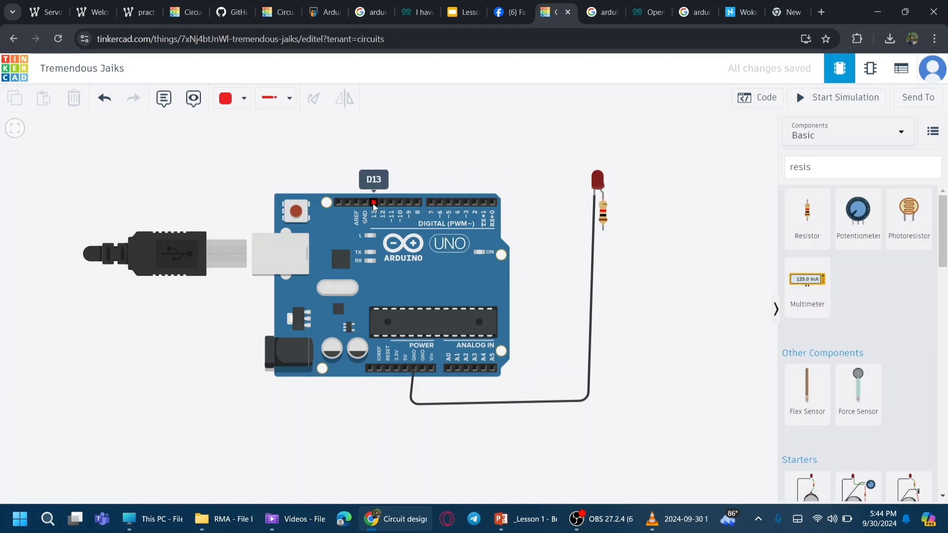
Step: Wire the resistor's free end over the board to digital pin 7 and start the simulation
{"action": "left_click", "coordinate": [603, 230]}
{"action": "left_click", "coordinate": [645, 225]}
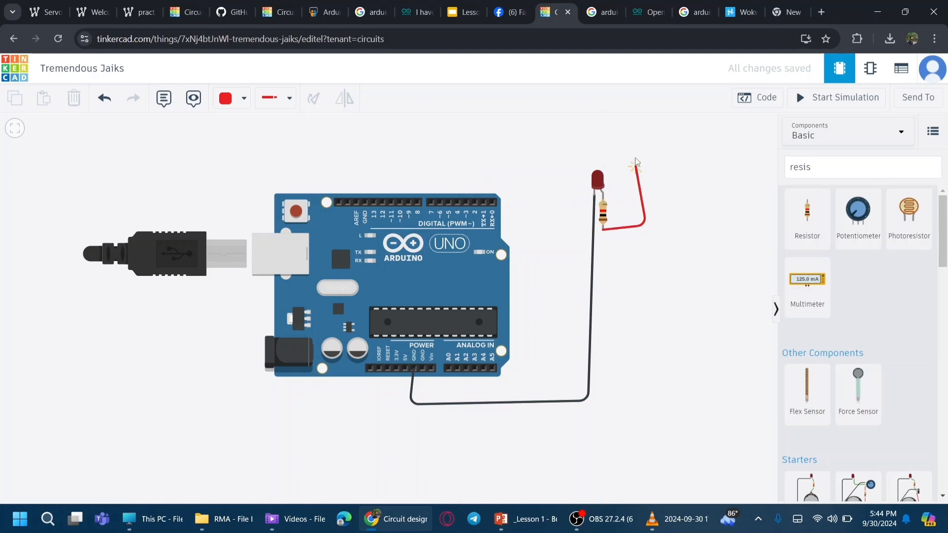
{"action": "left_click", "coordinate": [630, 139]}
{"action": "left_click", "coordinate": [438, 154]}
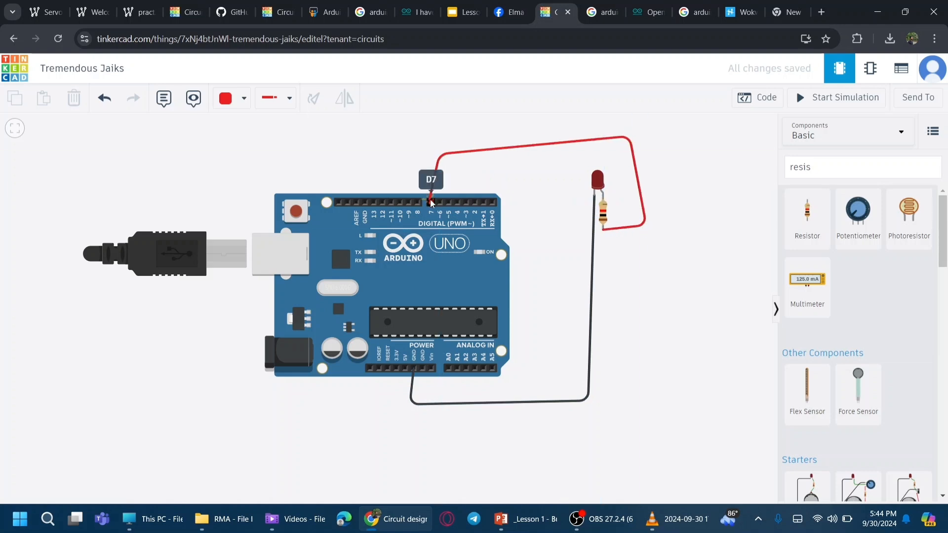
{"action": "left_click", "coordinate": [431, 203]}
{"action": "left_click", "coordinate": [832, 101]}
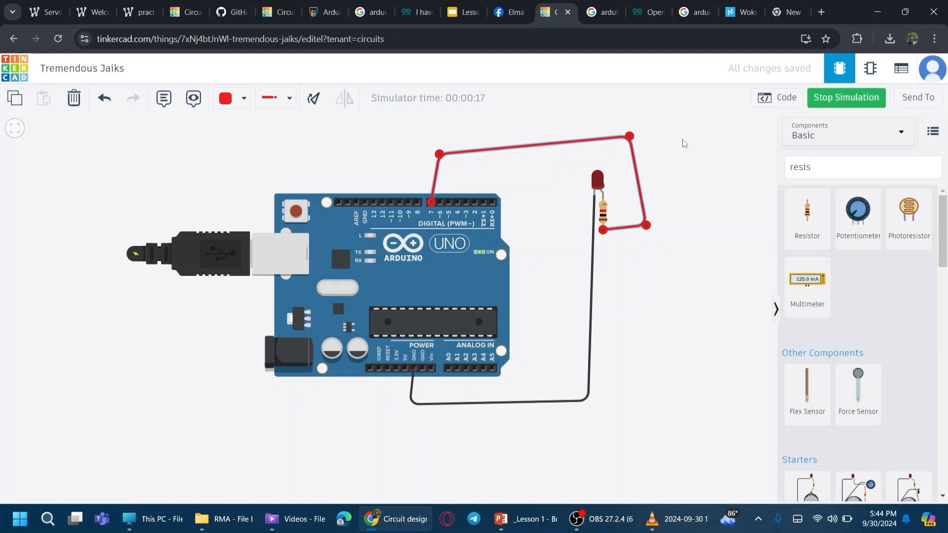
Step: Stop the simulation and open the code editor
{"action": "left_click", "coordinate": [824, 97]}
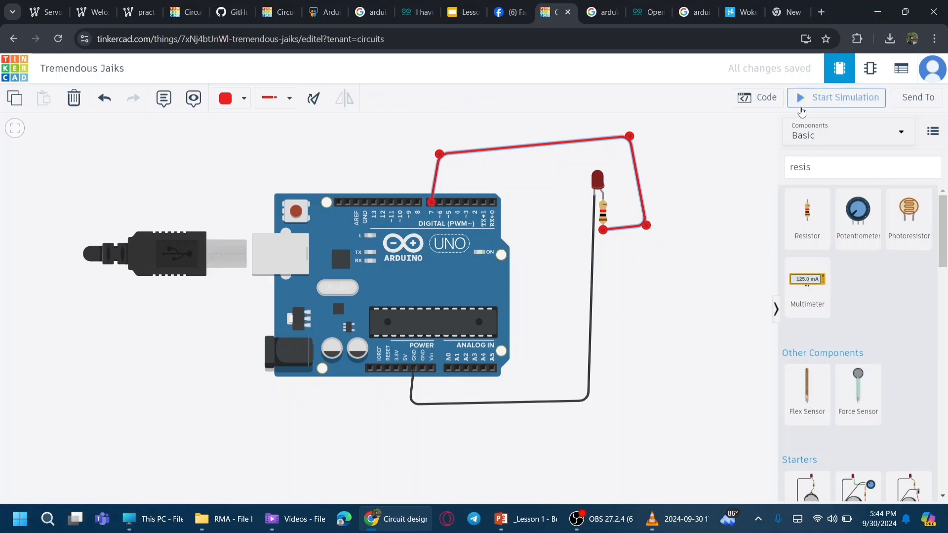
{"action": "left_click", "coordinate": [760, 98]}
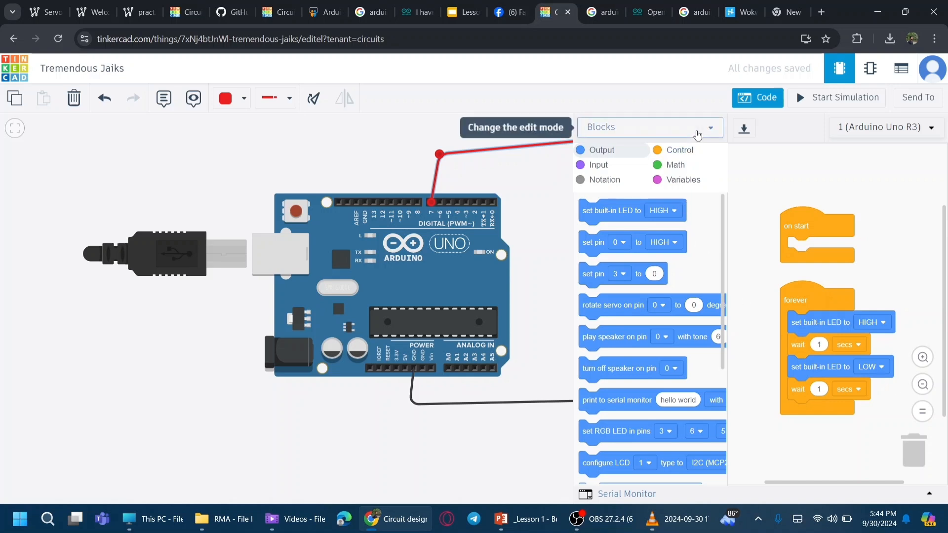
Step: Examine the generated C++ code in Blocks + Text mode, then return the editor to Blocks mode
{"action": "left_click", "coordinate": [698, 135]}
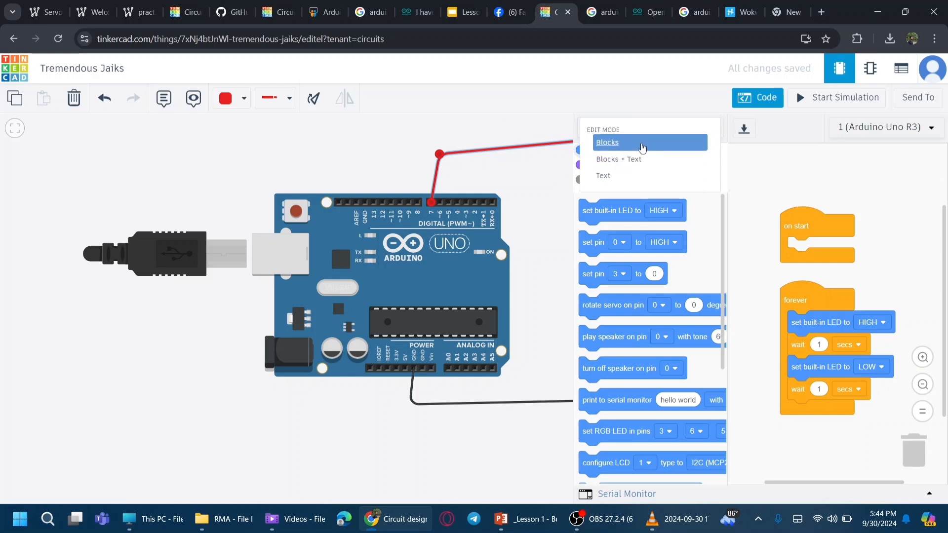
{"action": "left_click", "coordinate": [640, 159]}
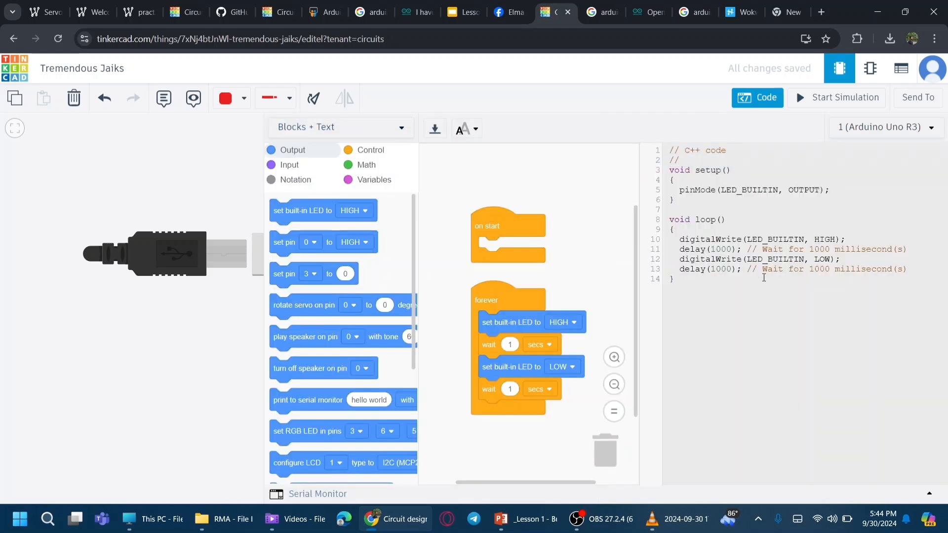
{"action": "left_click_drag", "start_coordinate": [766, 295], "coordinate": [674, 148]}
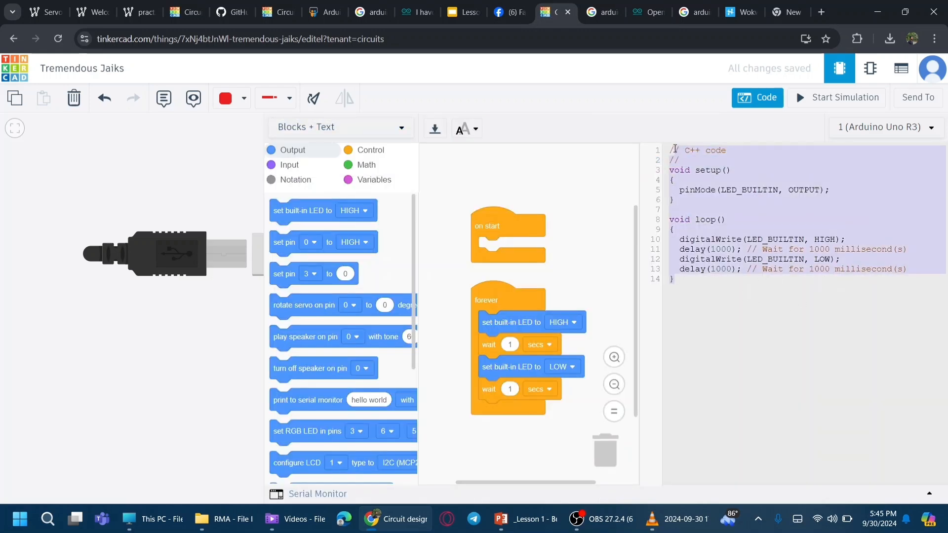
{"action": "left_click", "coordinate": [736, 200]}
{"action": "left_click_drag", "start_coordinate": [680, 194], "coordinate": [832, 193]}
{"action": "left_click_drag", "start_coordinate": [680, 240], "coordinate": [845, 240]}
{"action": "left_click", "coordinate": [815, 241]}
{"action": "double_click", "coordinate": [832, 239]}
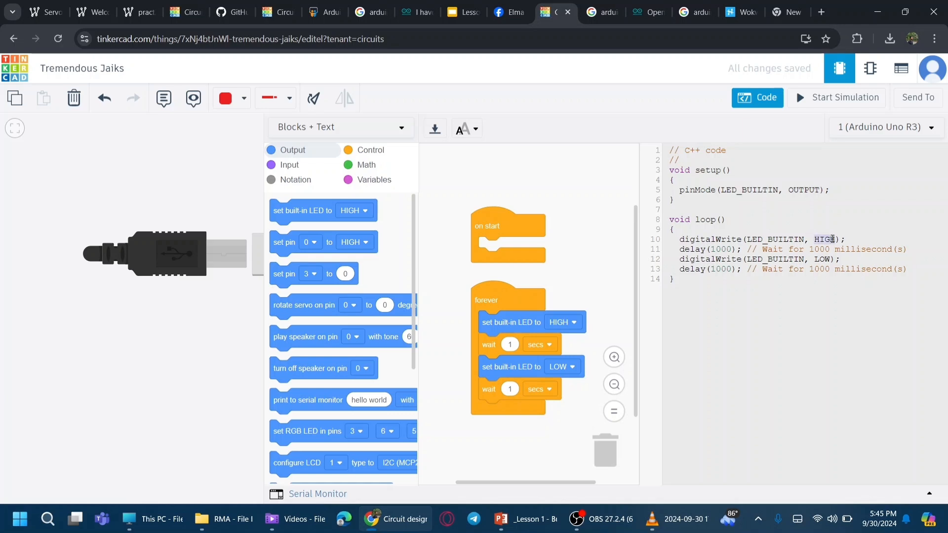
{"action": "double_click", "coordinate": [822, 259]}
{"action": "left_click", "coordinate": [373, 130]}
{"action": "left_click", "coordinate": [360, 142]}
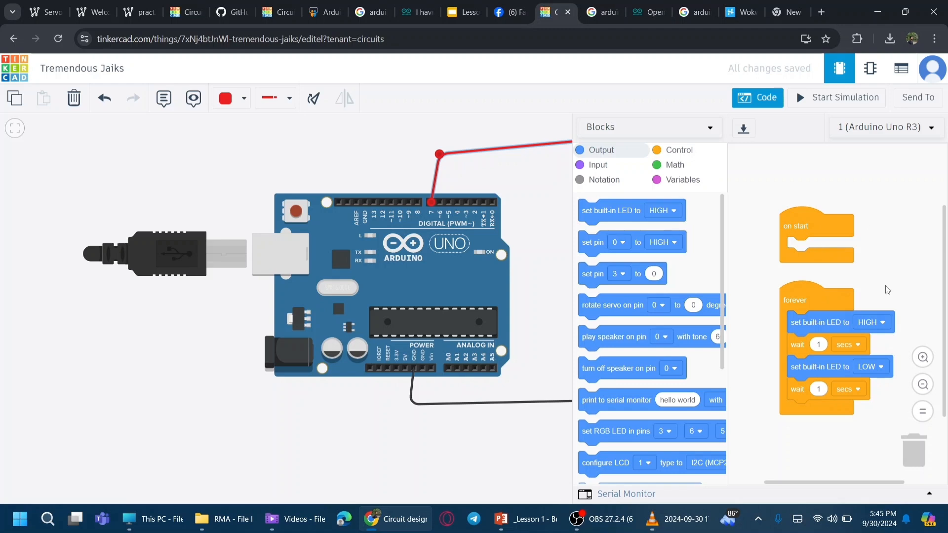
Step: Remove the built-in LED and wait blocks from the forever loop
{"action": "left_click_drag", "start_coordinate": [805, 331], "coordinate": [914, 451]}
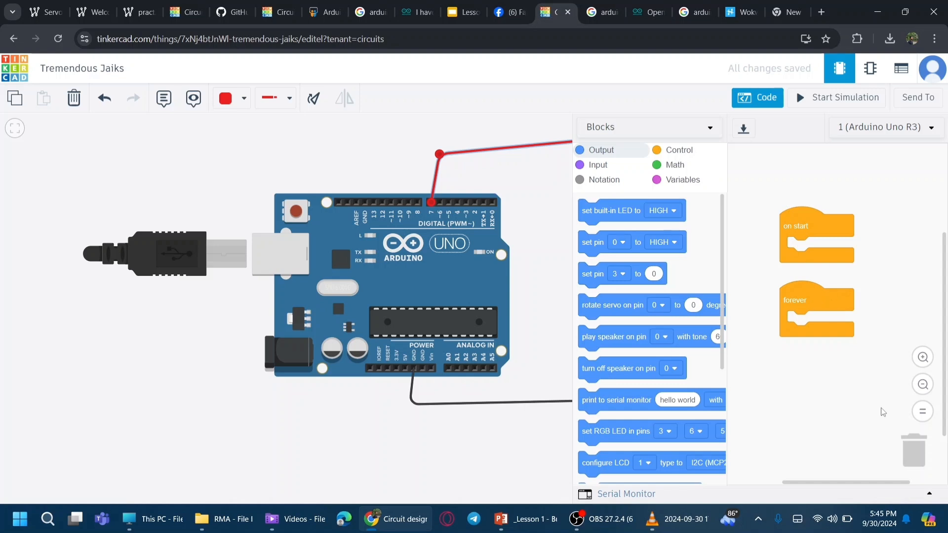
{"action": "left_click_drag", "start_coordinate": [546, 270], "coordinate": [386, 300]}
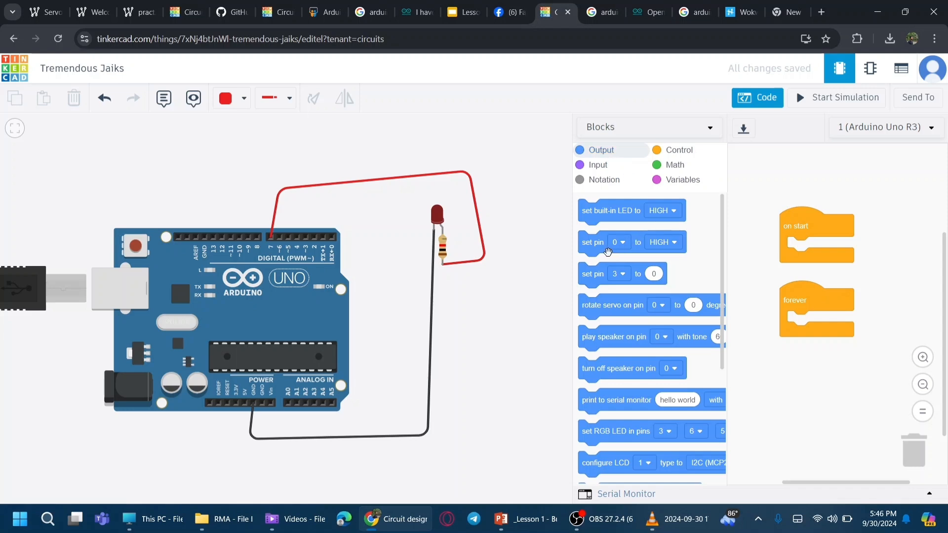
Step: Add a set pin block to the forever loop and set it to pin 7, HIGH
{"action": "left_click_drag", "start_coordinate": [598, 251], "coordinate": [808, 326]}
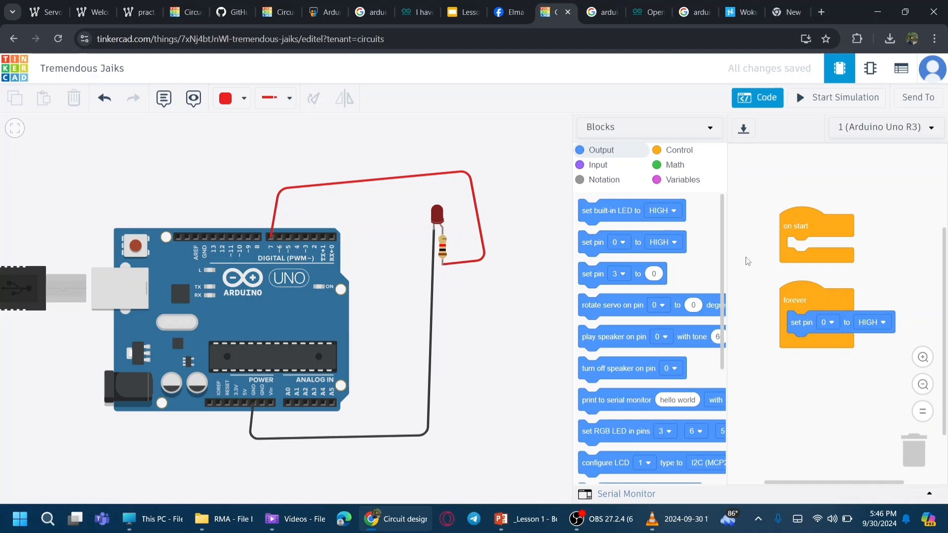
{"action": "left_click", "coordinate": [831, 323]}
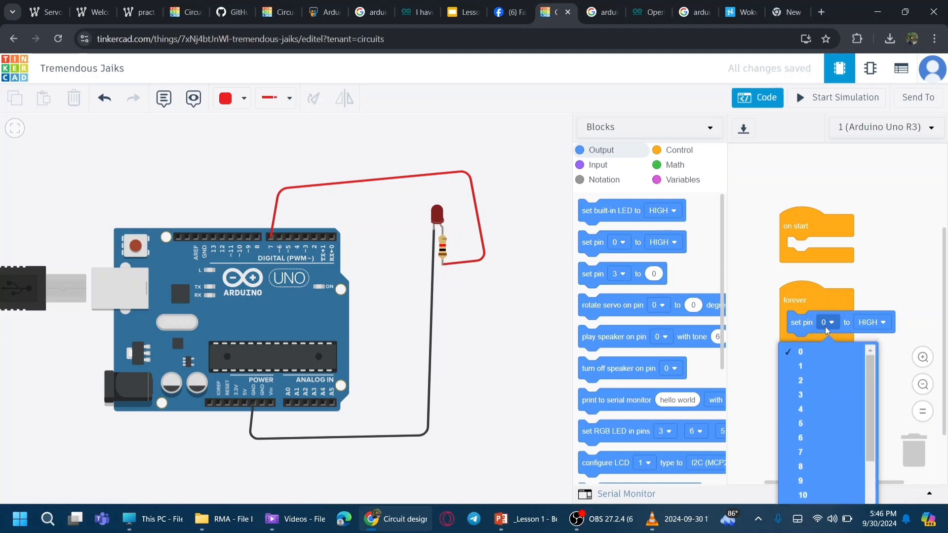
{"action": "left_click", "coordinate": [810, 450]}
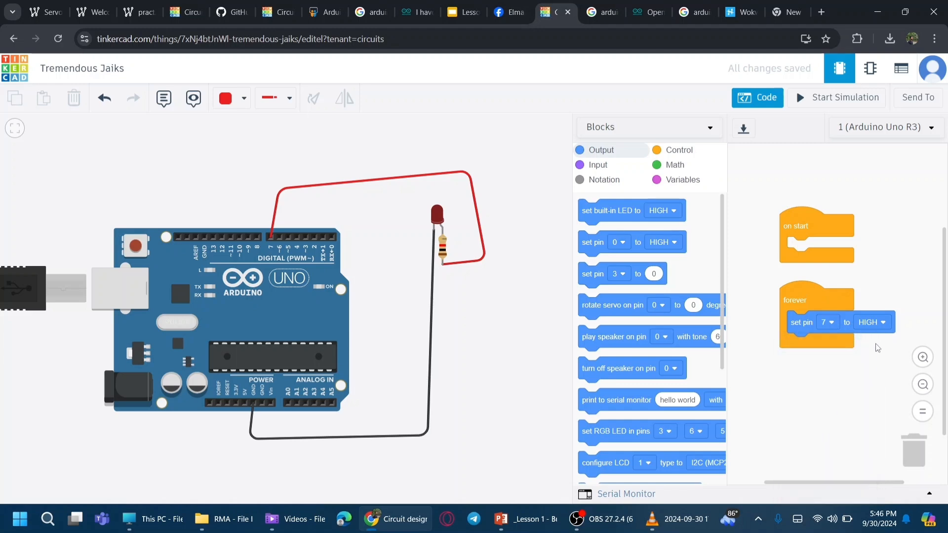
{"action": "left_click", "coordinate": [883, 328]}
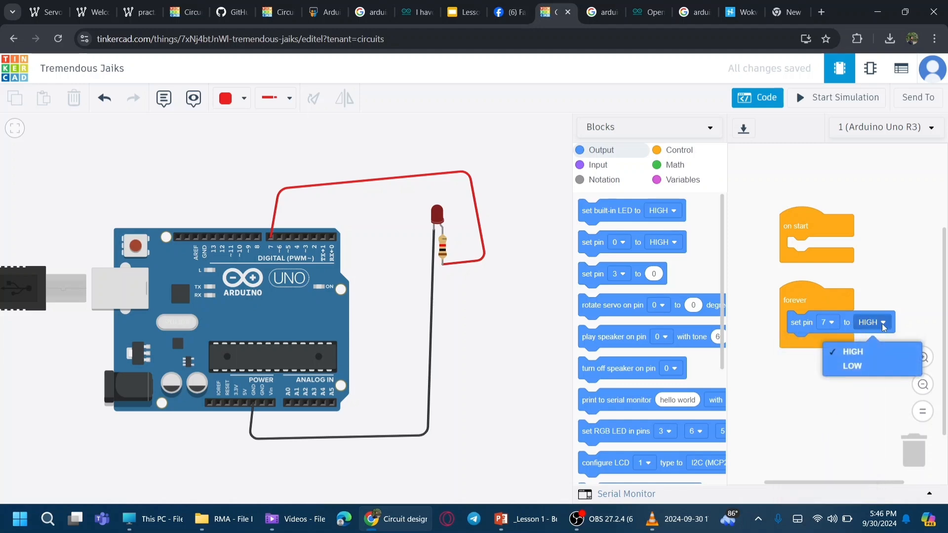
{"action": "left_click", "coordinate": [878, 274]}
Step: Run the simulation with pin 7 set to LOW
{"action": "left_click", "coordinate": [820, 98]}
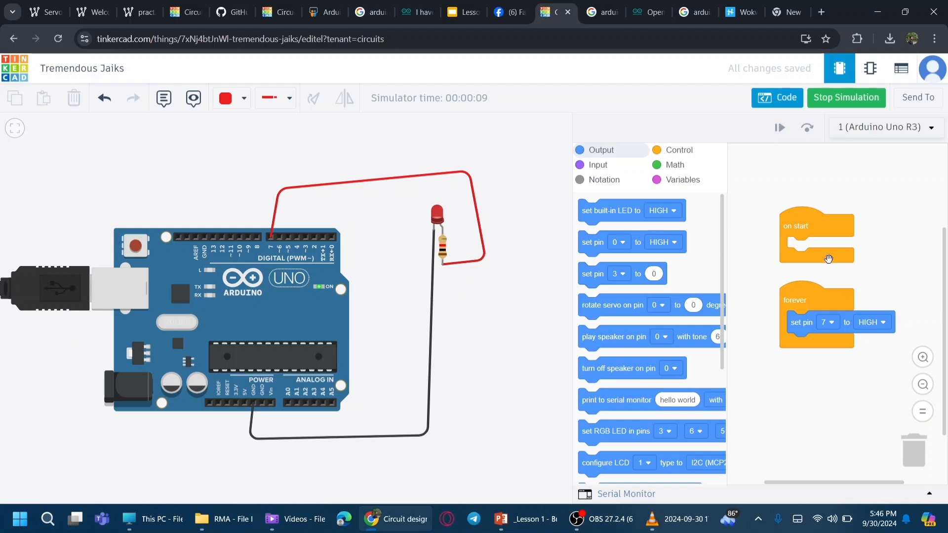
{"action": "left_click", "coordinate": [872, 322]}
{"action": "left_click", "coordinate": [852, 365]}
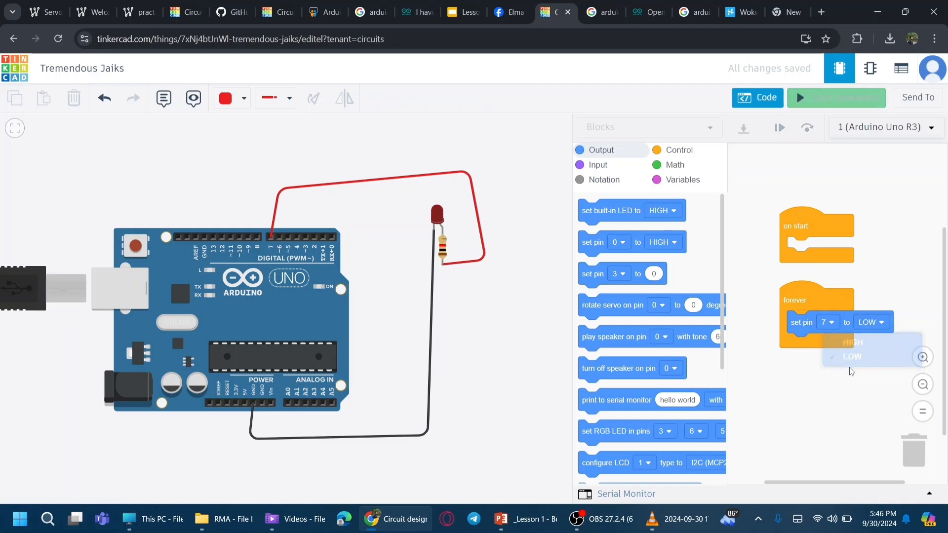
{"action": "left_click", "coordinate": [832, 97]}
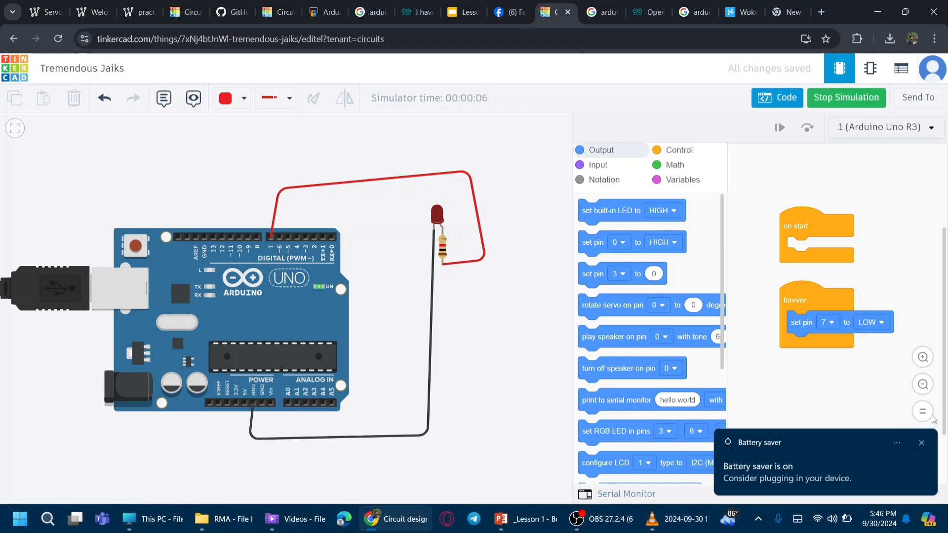
{"action": "left_click", "coordinate": [920, 444]}
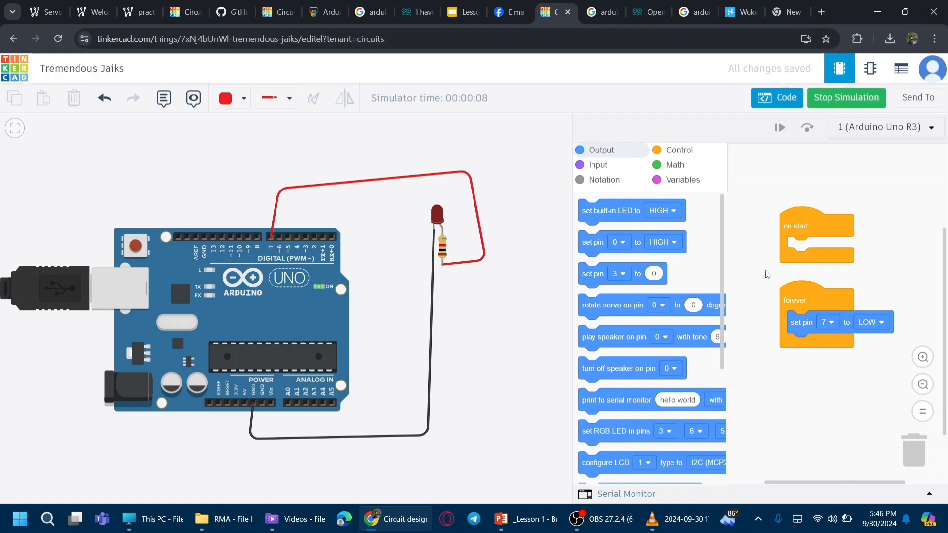
Step: Set pin 7 back to HIGH and restart the simulation
{"action": "left_click", "coordinate": [870, 324]}
{"action": "left_click", "coordinate": [858, 352]}
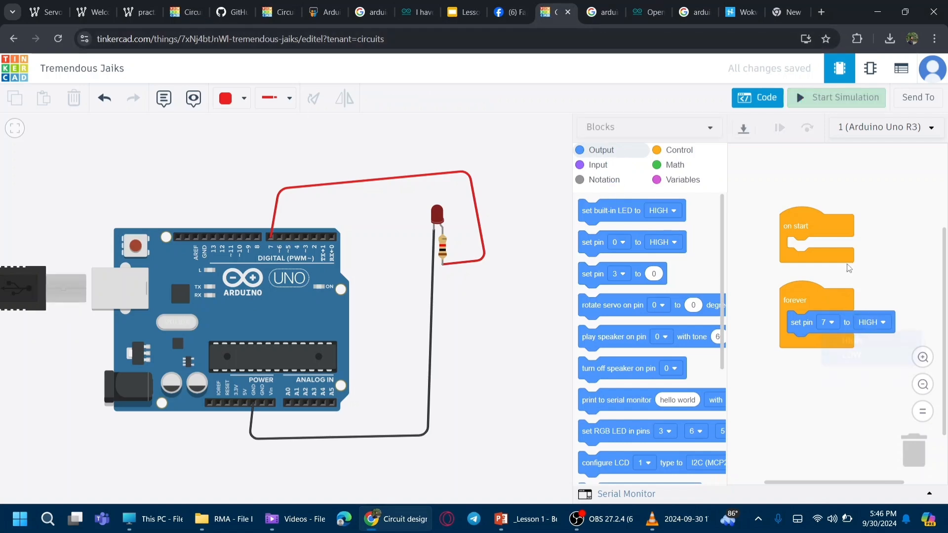
{"action": "left_click", "coordinate": [758, 104]}
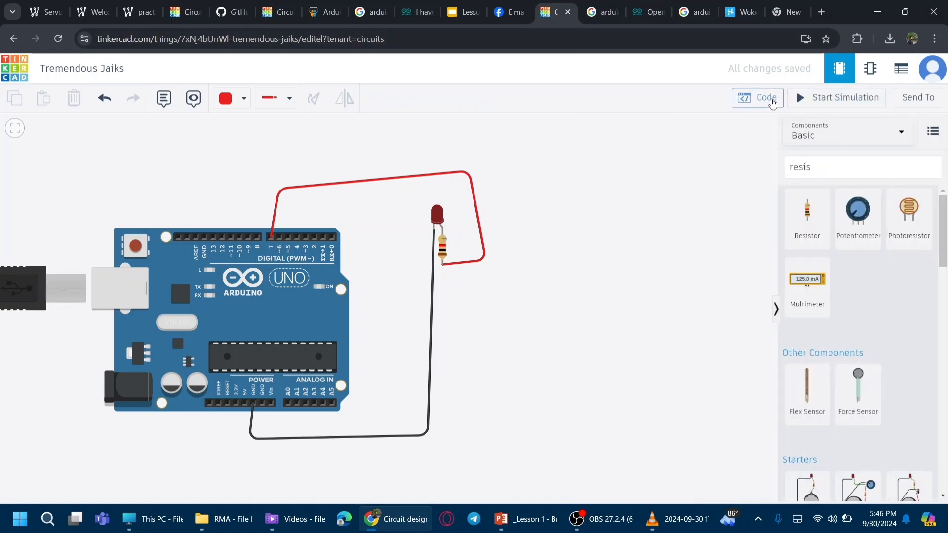
{"action": "left_click", "coordinate": [759, 103]}
{"action": "left_click", "coordinate": [810, 100]}
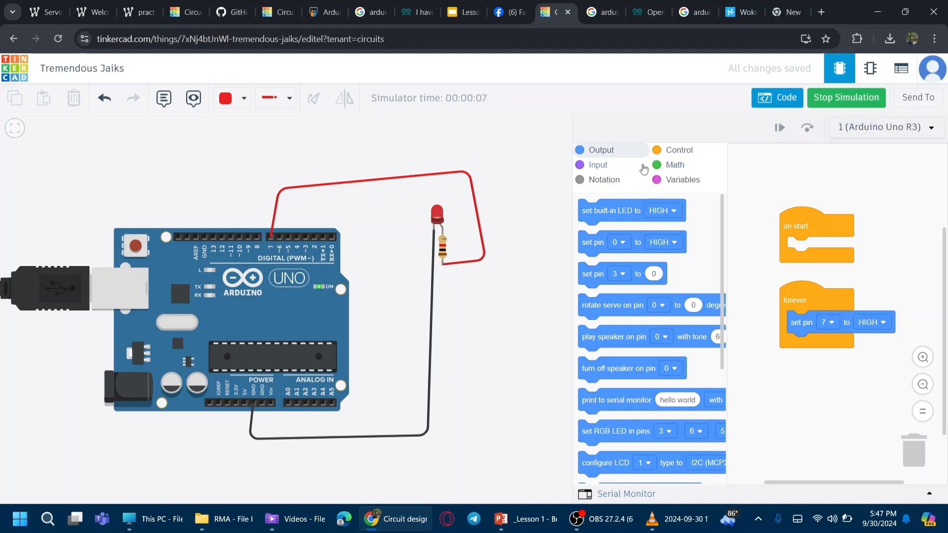
Step: Add a wait 1 secs block below the set pin block in the forever loop
{"action": "left_click", "coordinate": [670, 165]}
{"action": "left_click", "coordinate": [674, 150]}
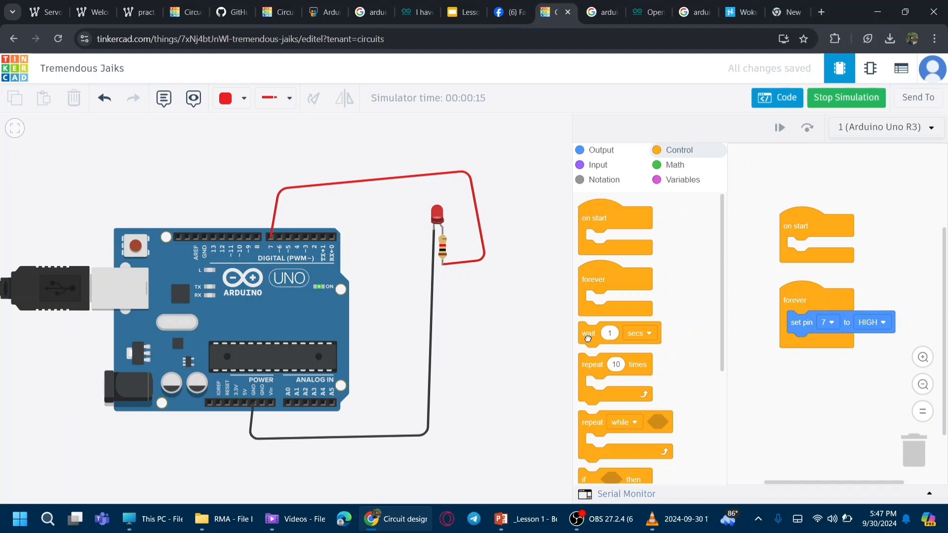
{"action": "left_click_drag", "start_coordinate": [588, 337], "coordinate": [791, 349]}
{"action": "left_click", "coordinate": [855, 347]}
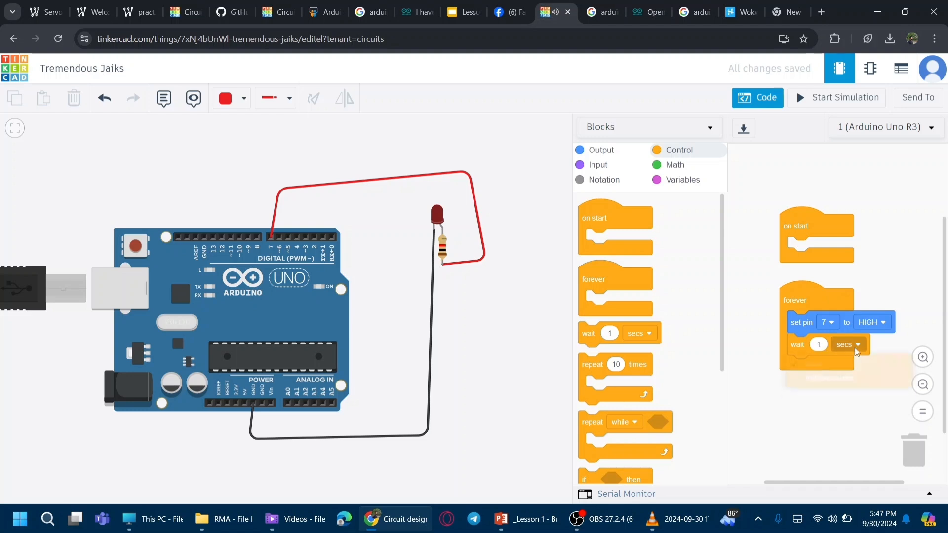
{"action": "left_click", "coordinate": [889, 278]}
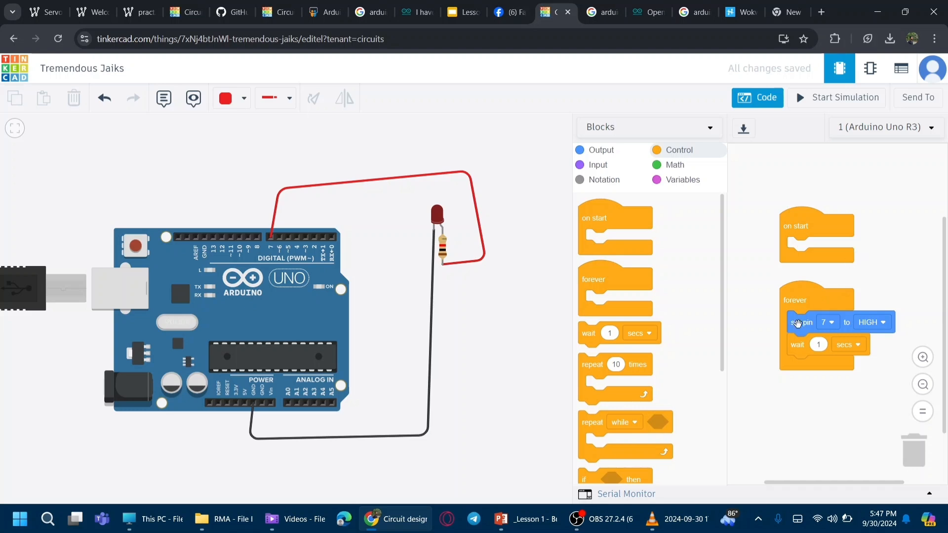
Step: Add a set pin block below the wait block in the forever loop and set it to pin 7, LOW
{"action": "left_click", "coordinate": [612, 151]}
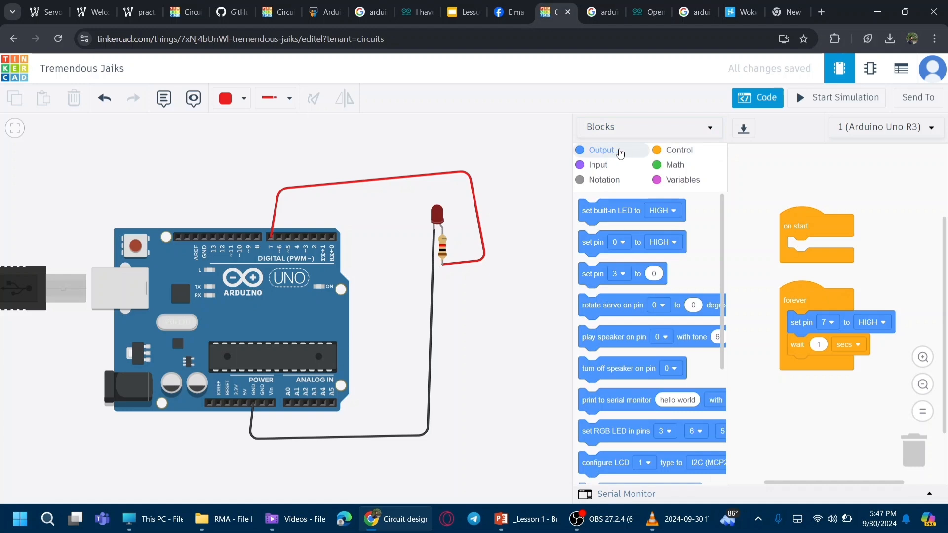
{"action": "left_click_drag", "start_coordinate": [589, 243], "coordinate": [790, 368]}
{"action": "left_click", "coordinate": [830, 367]}
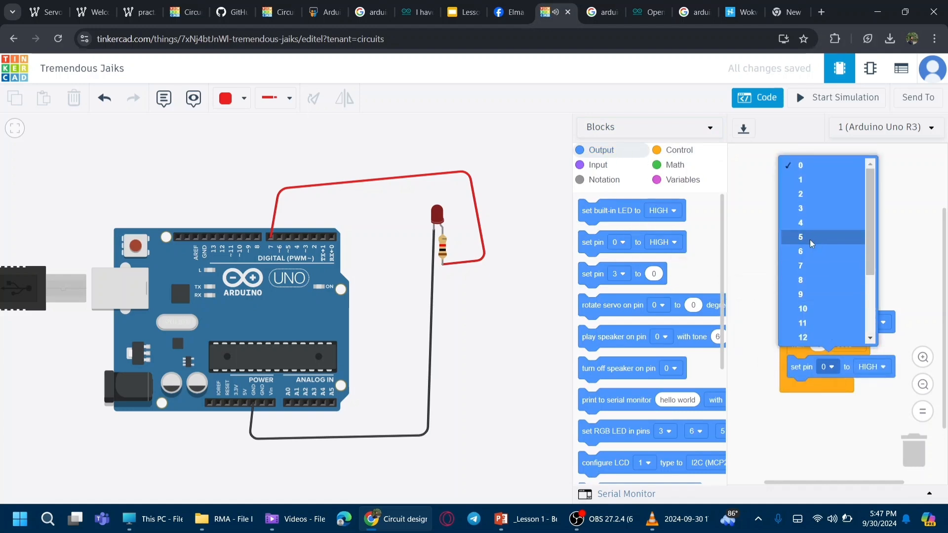
{"action": "left_click", "coordinate": [803, 265]}
{"action": "left_click", "coordinate": [870, 368]}
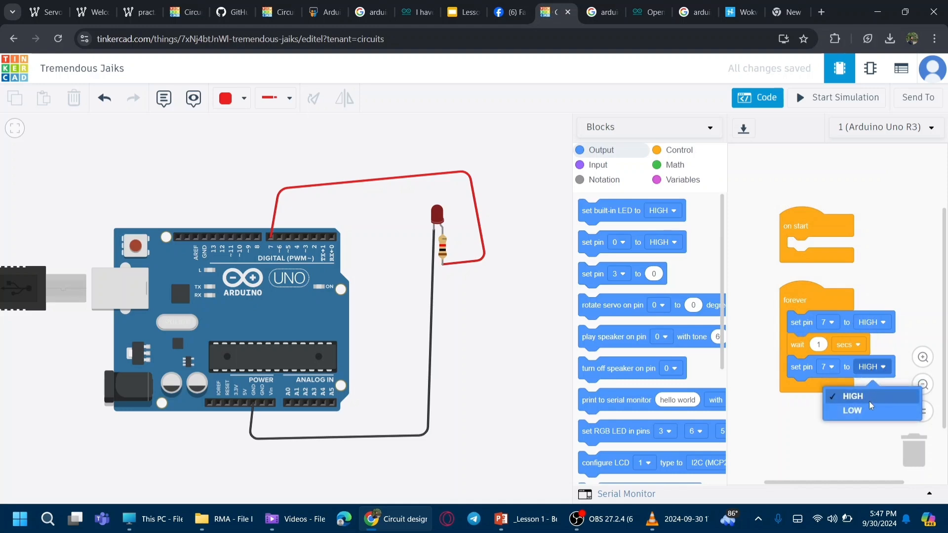
{"action": "left_click", "coordinate": [866, 409]}
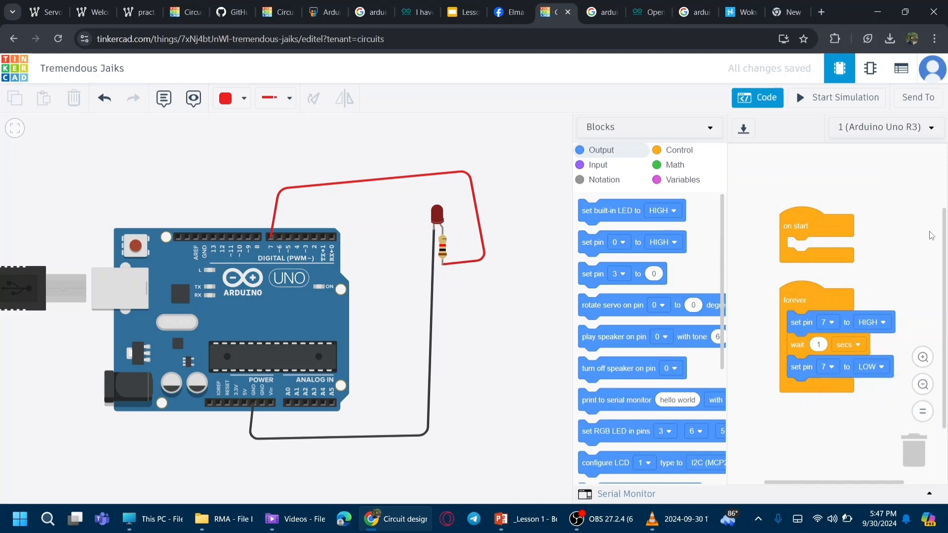
Step: Add a wait 1 secs block at the end of the forever loop, then run and stop the simulation
{"action": "left_click", "coordinate": [679, 151]}
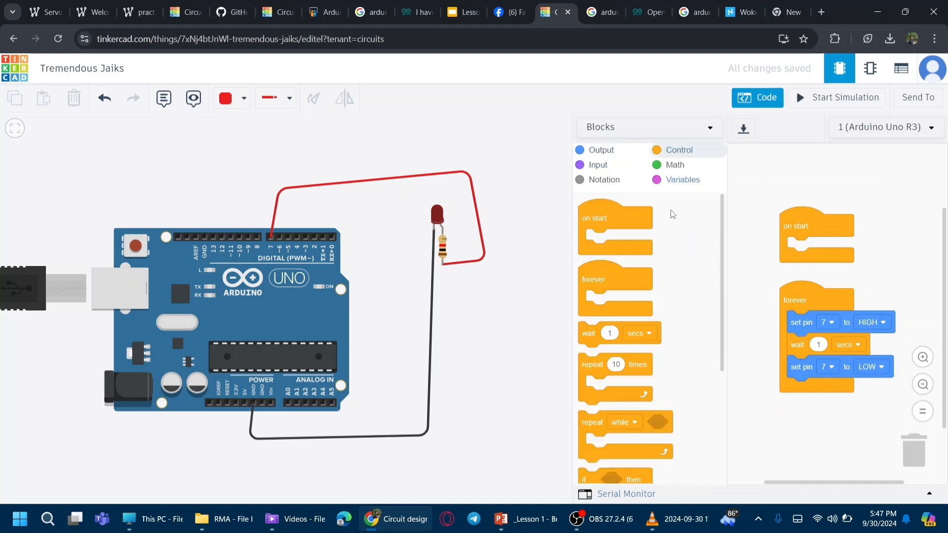
{"action": "left_click_drag", "start_coordinate": [588, 337], "coordinate": [792, 397]}
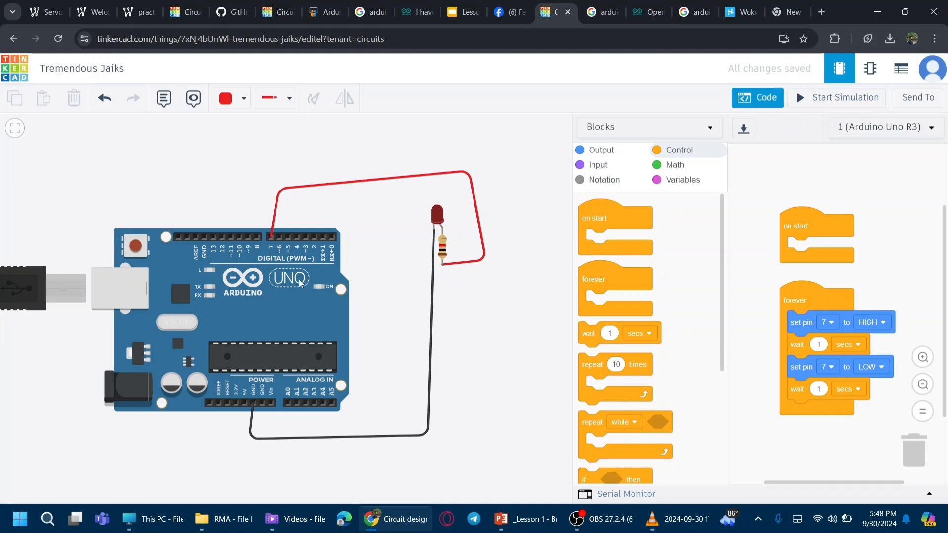
{"action": "left_click", "coordinate": [836, 99]}
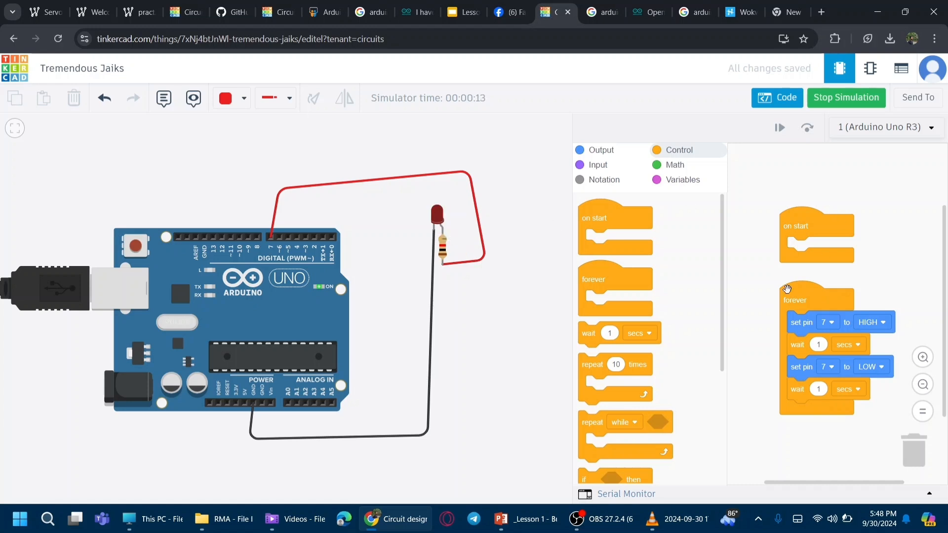
{"action": "left_click", "coordinate": [844, 101]}
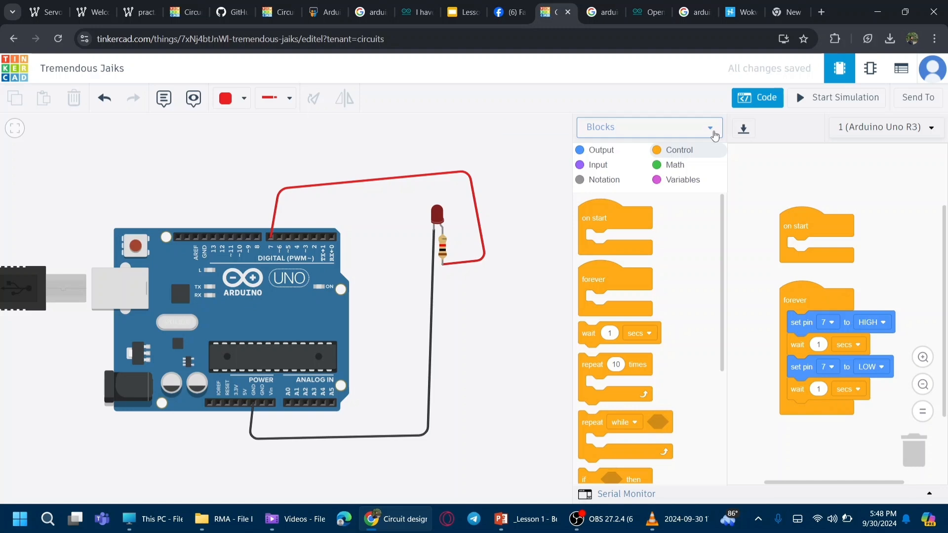
Step: Switch the code editor to Blocks + Text mode and examine the generated C++ code
{"action": "left_click", "coordinate": [676, 130]}
{"action": "left_click", "coordinate": [645, 158]}
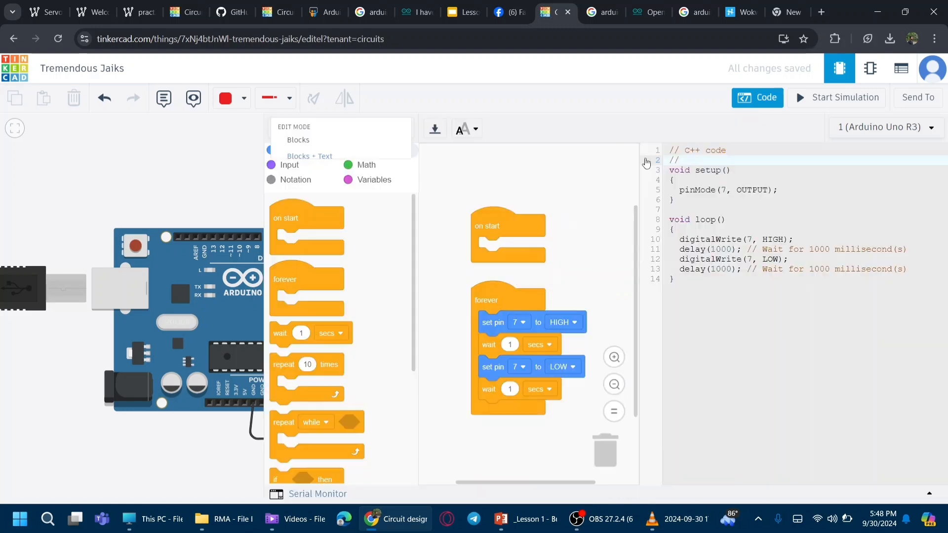
{"action": "left_click_drag", "start_coordinate": [842, 312], "coordinate": [667, 158]}
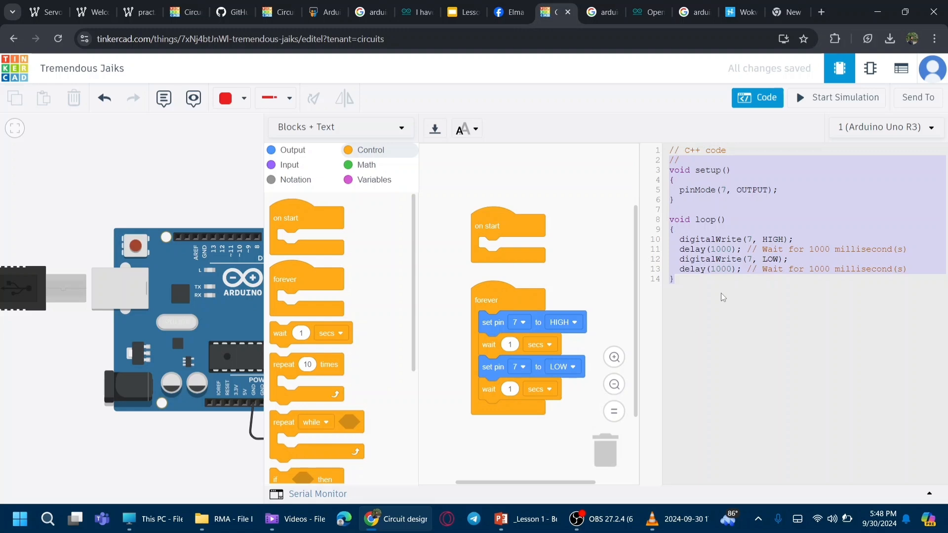
{"action": "left_click", "coordinate": [701, 292]}
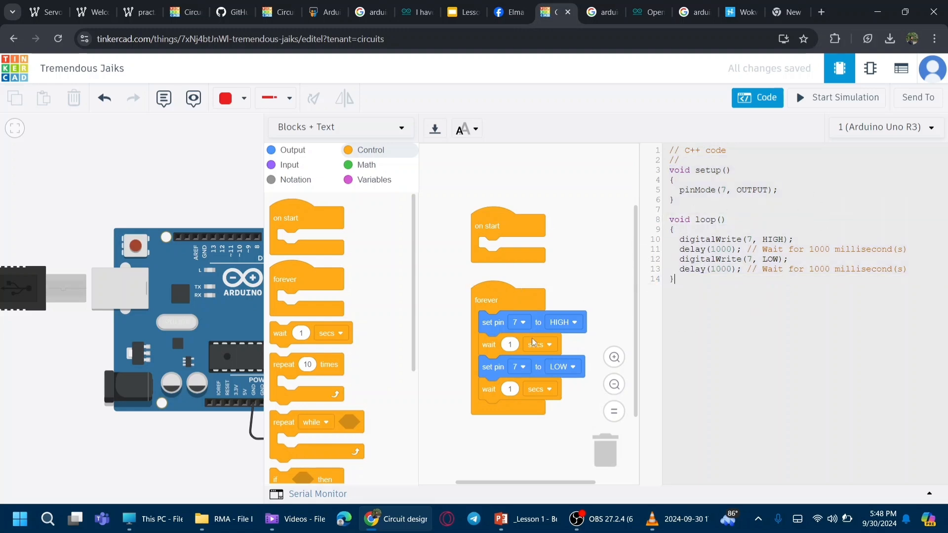
{"action": "left_click_drag", "start_coordinate": [720, 220], "coordinate": [705, 222]}
{"action": "double_click", "coordinate": [773, 239]}
{"action": "left_click_drag", "start_coordinate": [711, 250], "coordinate": [736, 248]}
{"action": "left_click_drag", "start_coordinate": [782, 260], "coordinate": [763, 269]}
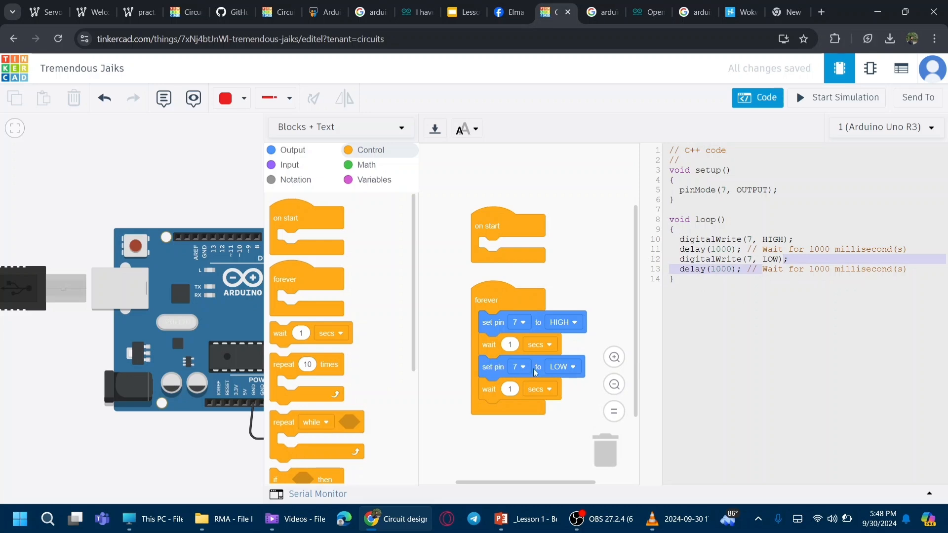
{"action": "left_click", "coordinate": [732, 277]}
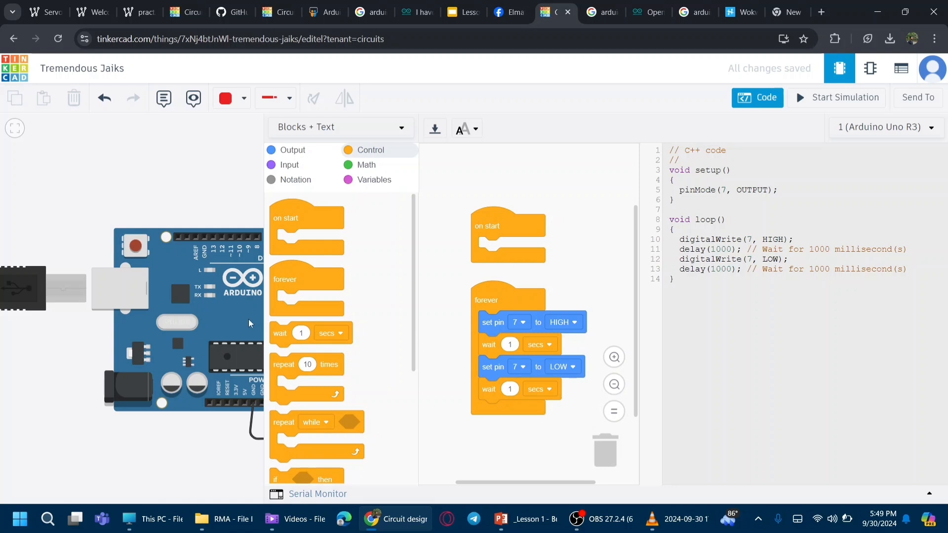
Step: Return the code editor to Blocks mode and close the code panel
{"action": "left_click", "coordinate": [341, 128]}
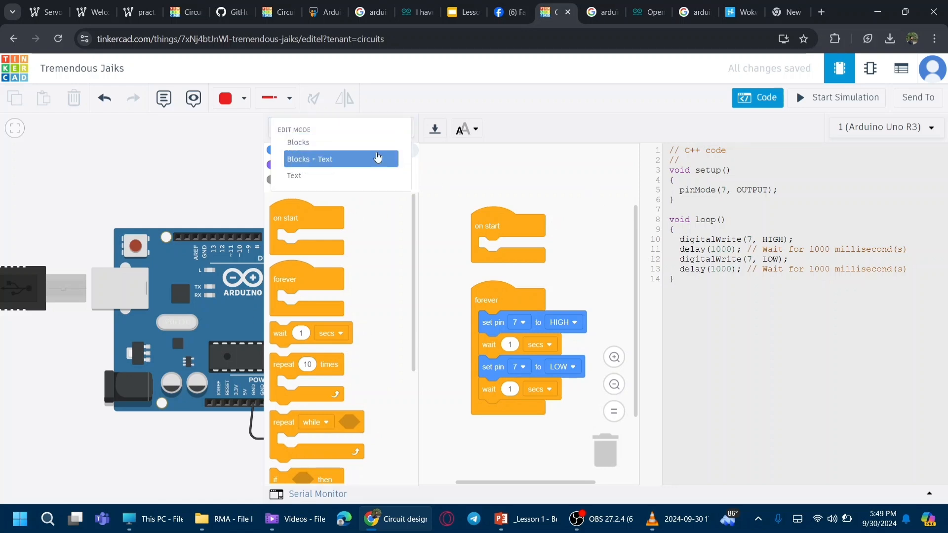
{"action": "left_click", "coordinate": [361, 146]}
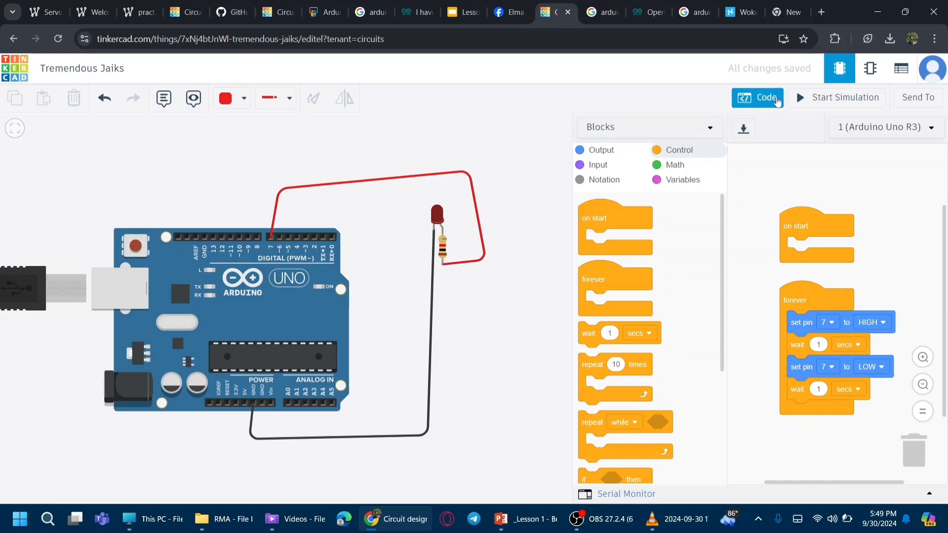
{"action": "left_click", "coordinate": [765, 97]}
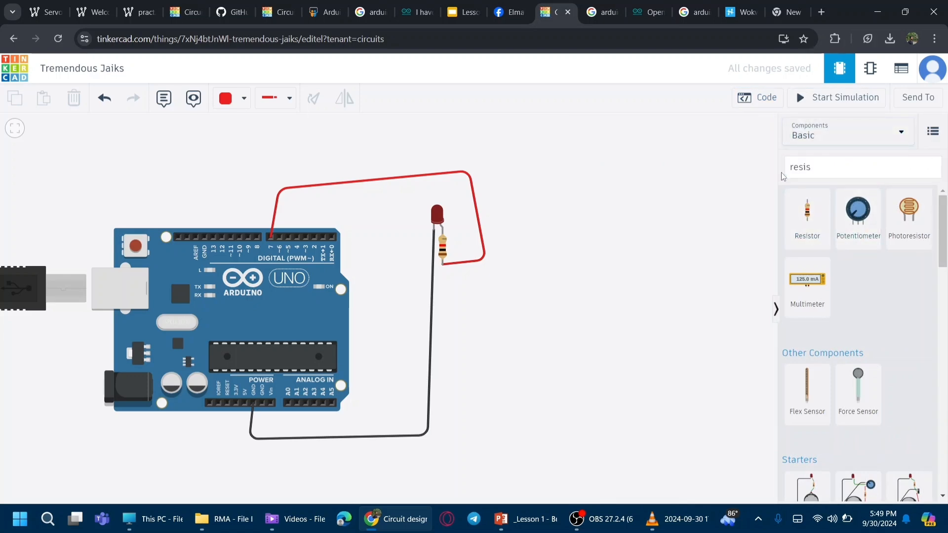
Step: Search the components for motor and place a Hobby Gearmotor to the right of the LED
{"action": "left_click", "coordinate": [830, 168]}
{"action": "key", "text": "BackSpace"}
{"action": "key", "text": "BackSpace"}
{"action": "key", "text": "BackSpace"}
{"action": "key", "text": "BackSpace"}
{"action": "key", "text": "BackSpace"}
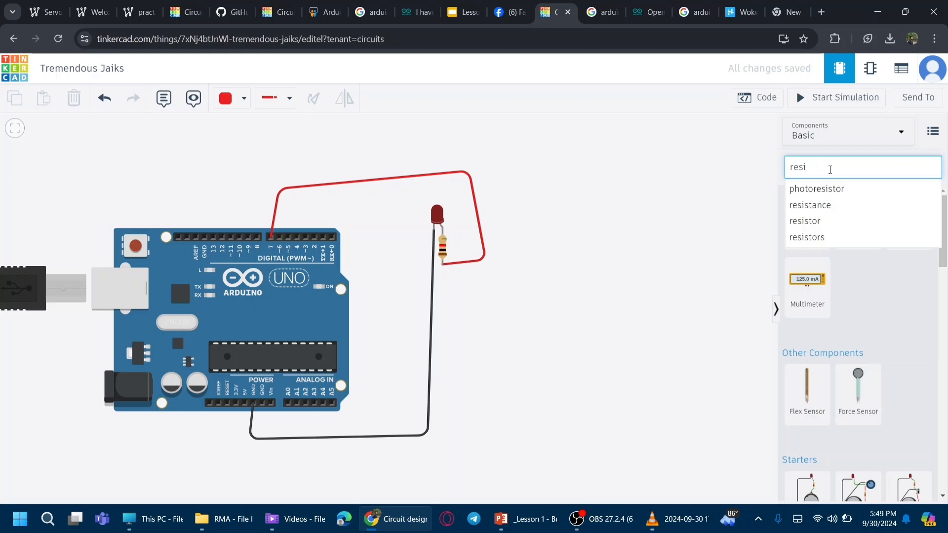
{"action": "type", "text": "mottor"}
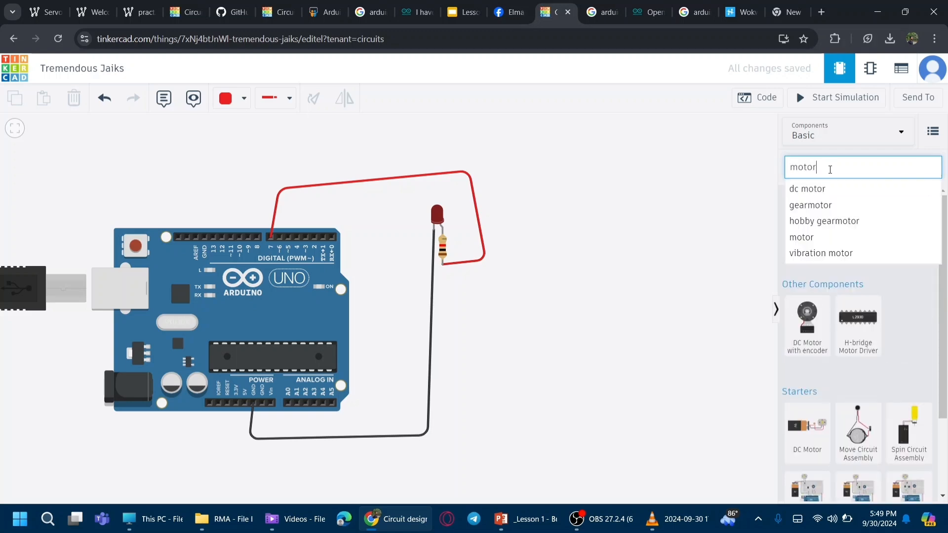
{"action": "key", "text": "Return"}
{"action": "left_click_drag", "start_coordinate": [911, 236], "coordinate": [614, 269]}
{"action": "left_click", "coordinate": [740, 336]}
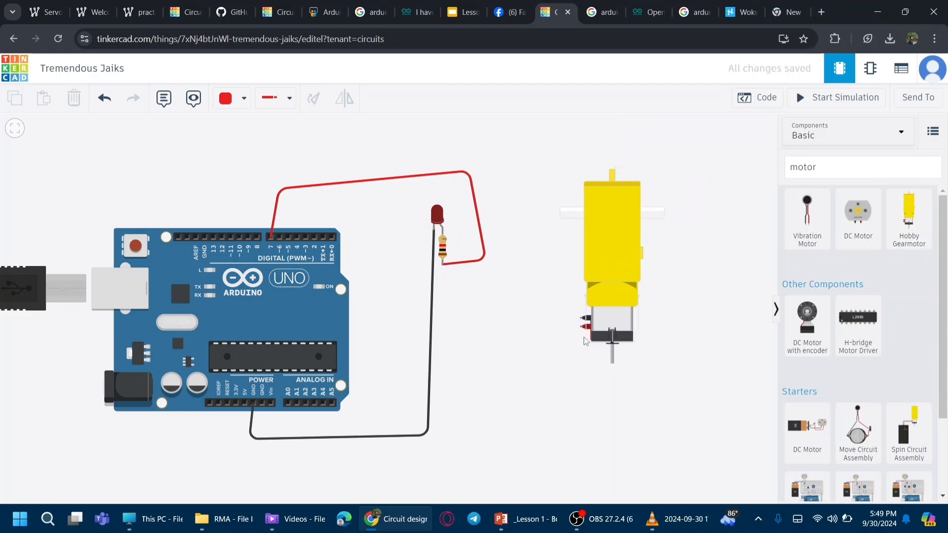
{"action": "key", "text": "XF86MonBrightnessDown"}
{"action": "key", "text": "XF86MonBrightnessDown"}
{"action": "key", "text": "XF86MonBrightnessDown"}
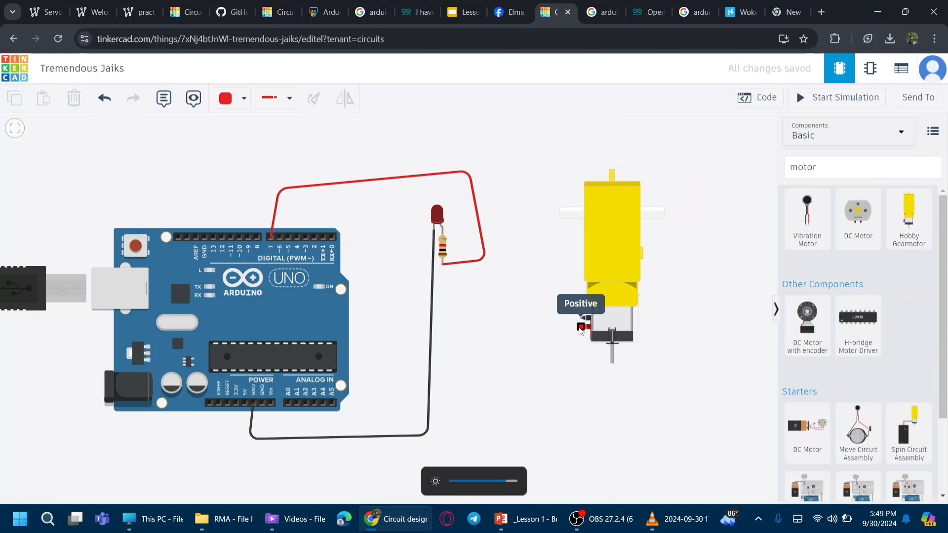
Step: Wire the motor's positive terminal to the Arduino 5V pin
{"action": "left_click", "coordinate": [581, 326]}
{"action": "key", "text": "XF86MonBrightnessDown"}
{"action": "left_click", "coordinate": [257, 402]}
{"action": "left_click", "coordinate": [245, 401]}
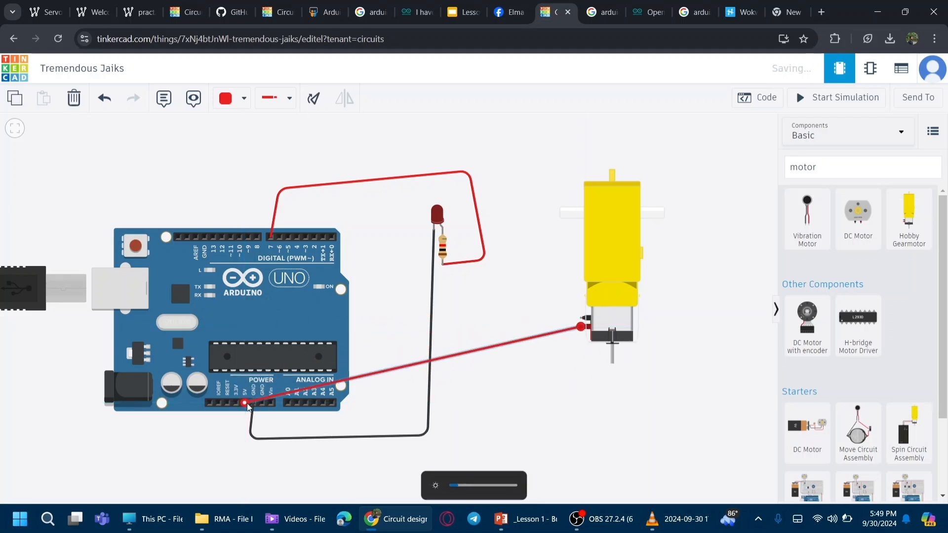
Step: Wire the motor's other terminal to an Arduino GND pin
{"action": "key", "text": "XF86MonBrightnessDown"}
{"action": "left_click", "coordinate": [585, 318]}
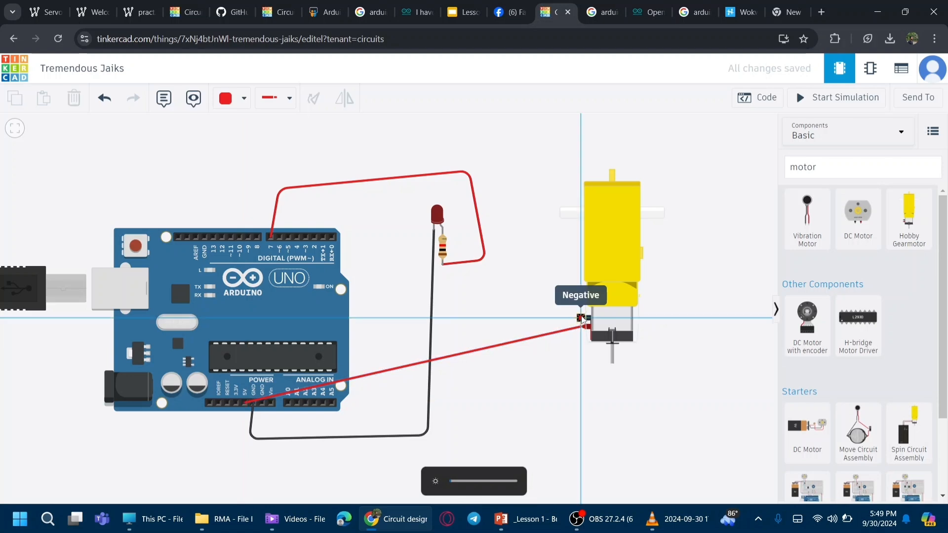
{"action": "left_click", "coordinate": [262, 404]}
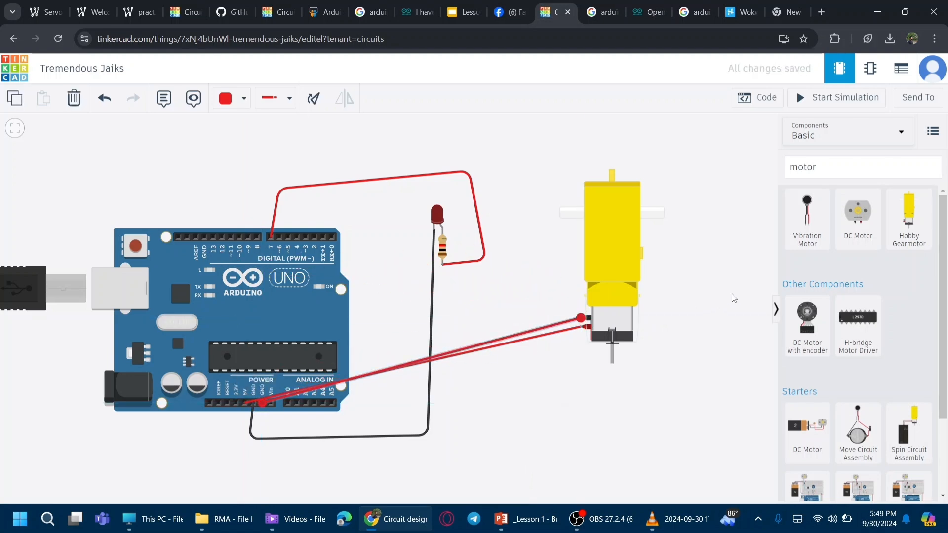
Step: Run the simulation and stop it again
{"action": "left_click", "coordinate": [833, 105]}
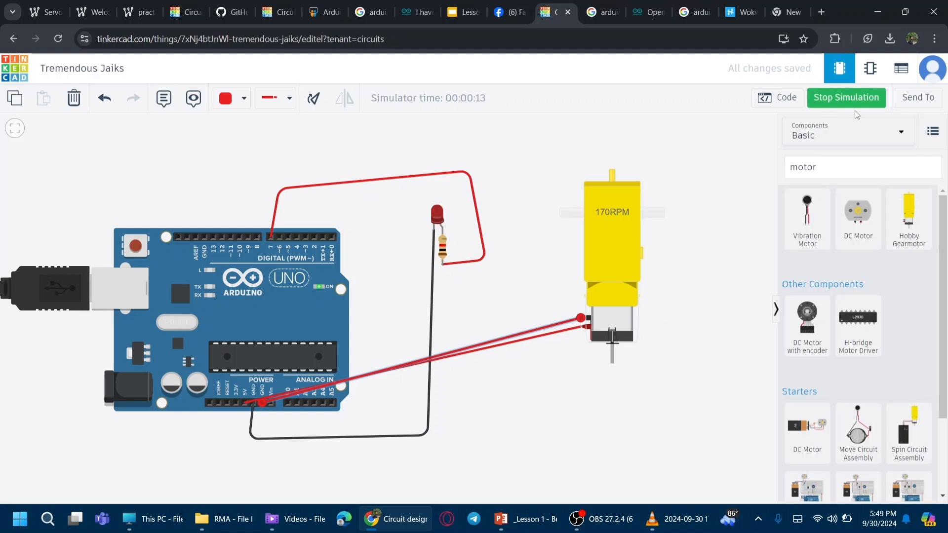
{"action": "left_click", "coordinate": [839, 98]}
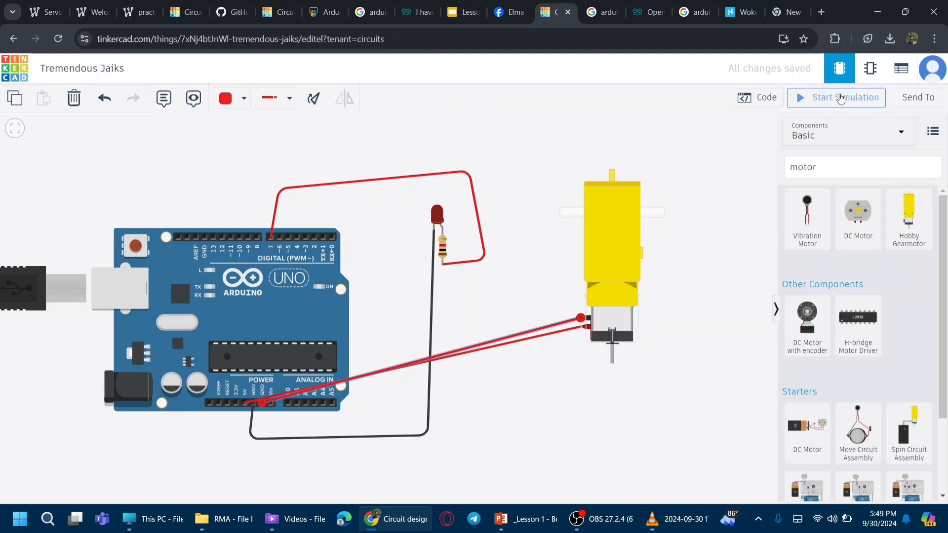
Step: Delete the wire between the motor's positive terminal and the 5V pin
{"action": "left_click", "coordinate": [556, 329]}
{"action": "left_click", "coordinate": [556, 335]}
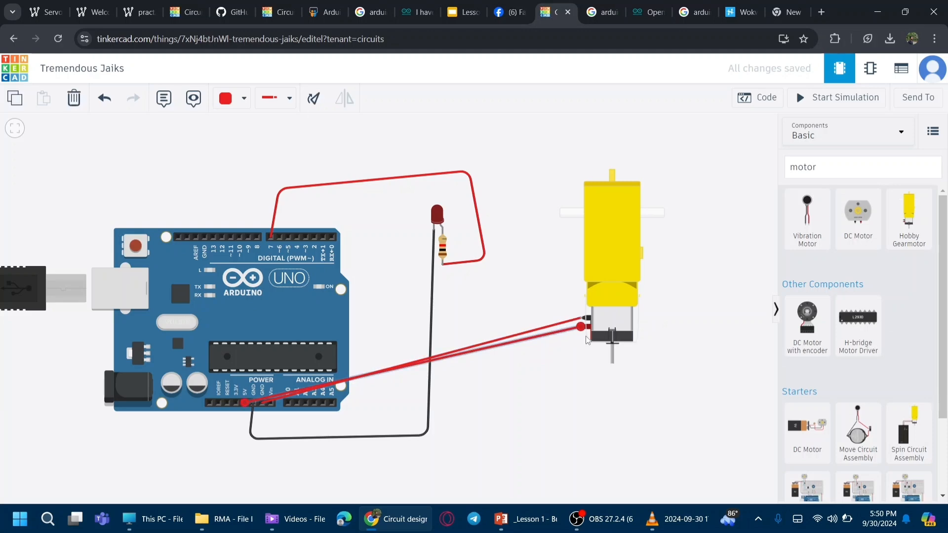
{"action": "key", "text": "super+shift+s"}
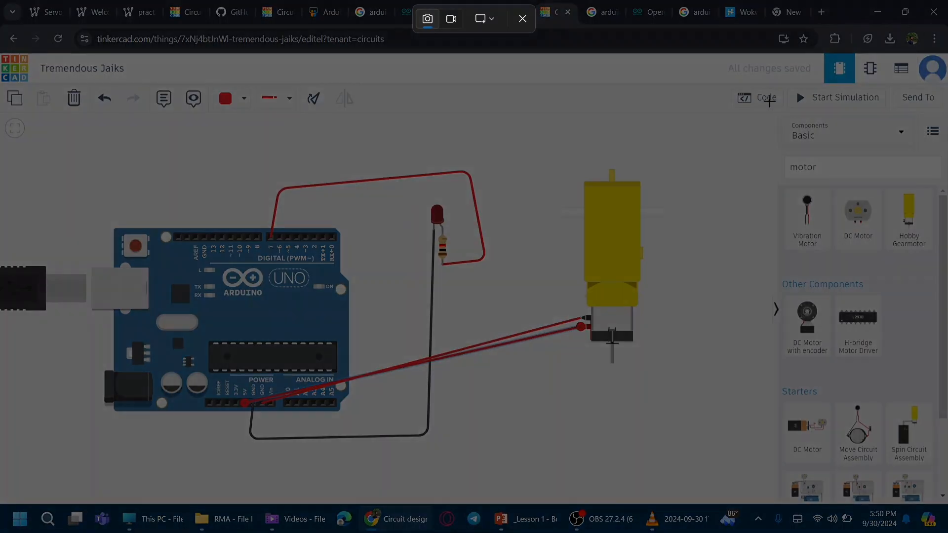
{"action": "key", "text": "Escape"}
{"action": "key", "text": "Delete"}
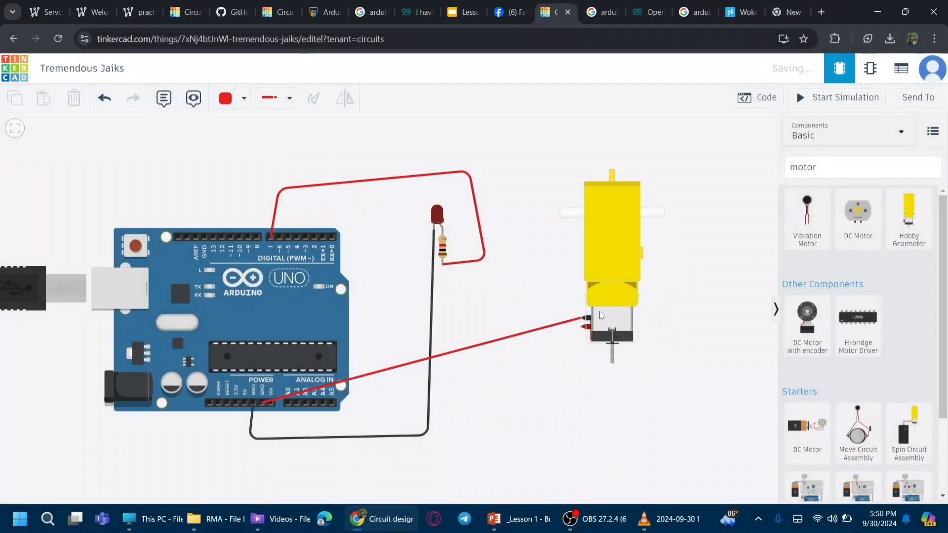
Step: Wire the motor's positive terminal over the top of the board to digital pin 8
{"action": "left_click", "coordinate": [586, 327]}
{"action": "left_click", "coordinate": [566, 142]}
{"action": "left_click", "coordinate": [234, 154]}
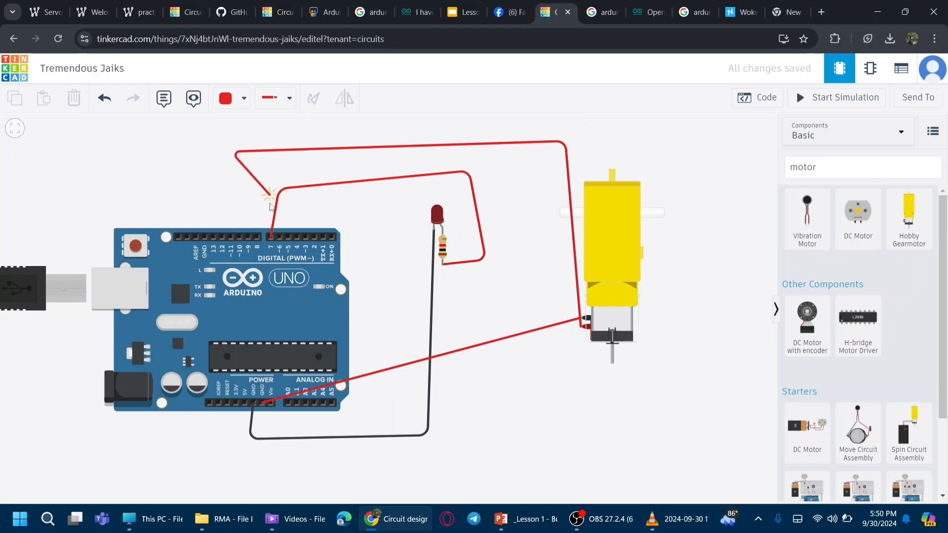
{"action": "left_click", "coordinate": [258, 237]}
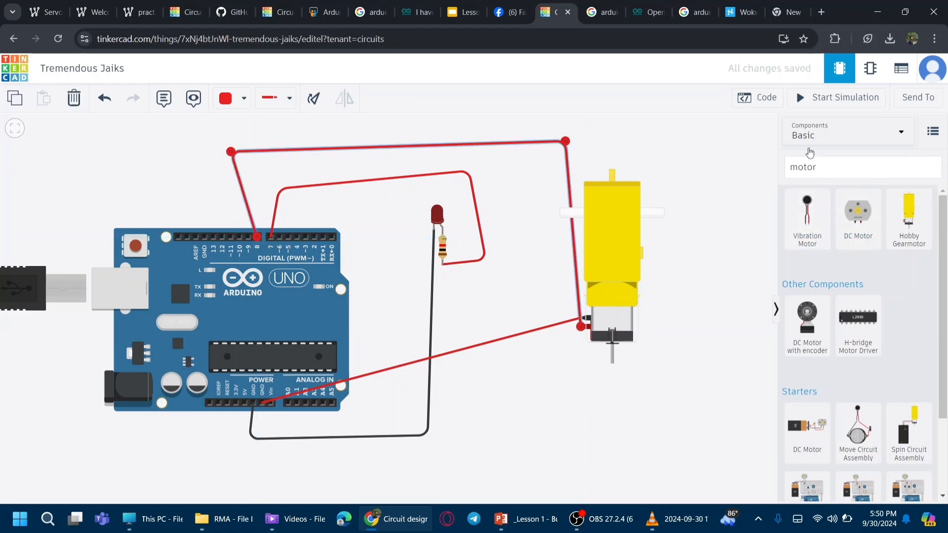
Step: Run the simulation and stop it again
{"action": "left_click", "coordinate": [828, 99]}
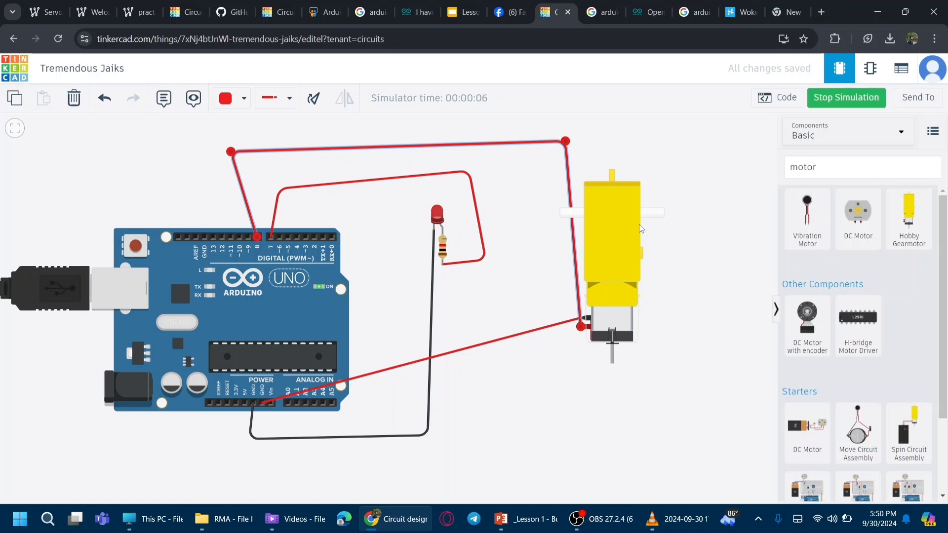
{"action": "left_click", "coordinate": [846, 98]}
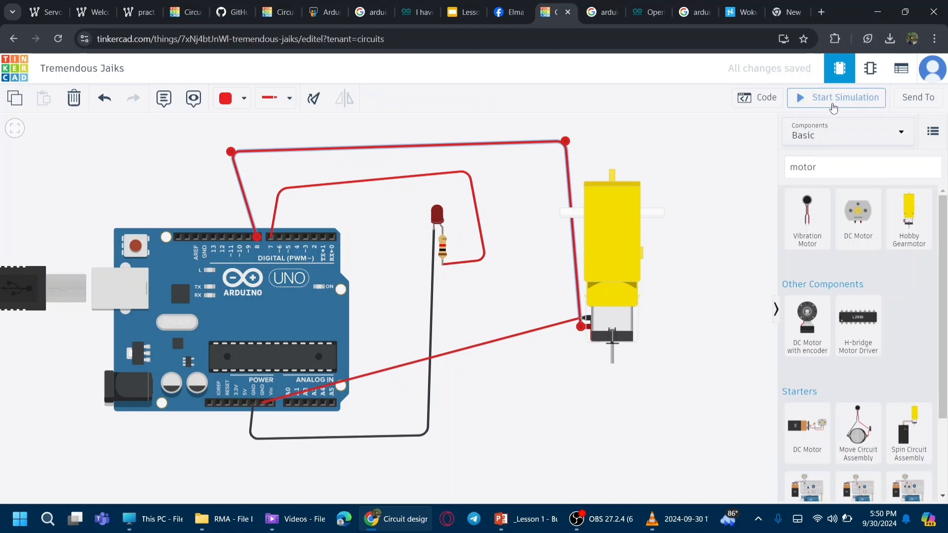
Step: Add a set pin block after the pin 7 HIGH block in the forever loop and set its pin to 8
{"action": "left_click", "coordinate": [777, 104]}
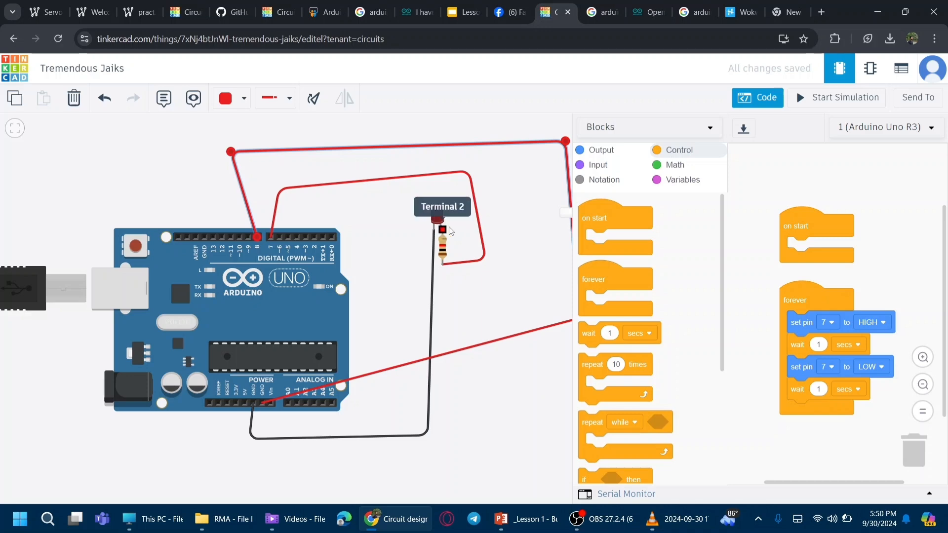
{"action": "left_click", "coordinate": [612, 153]}
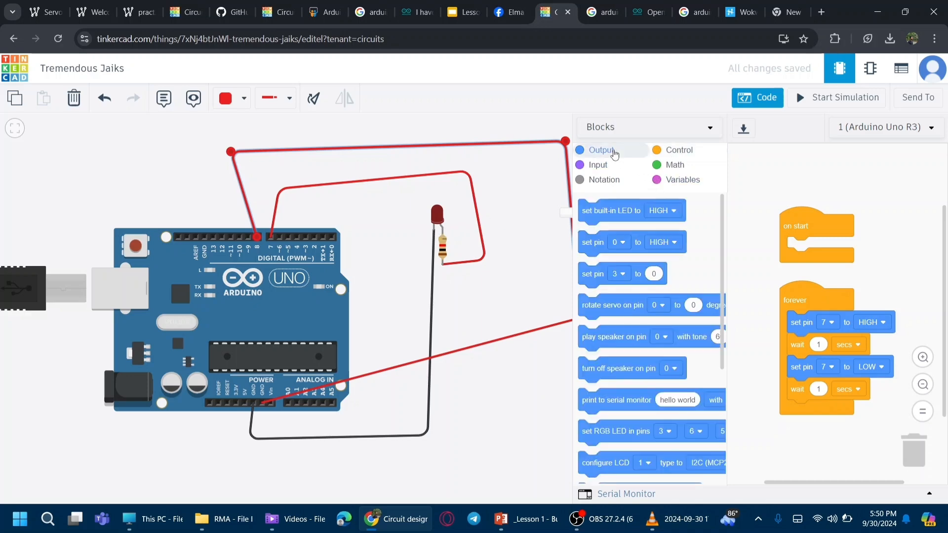
{"action": "left_click_drag", "start_coordinate": [592, 245], "coordinate": [812, 356]}
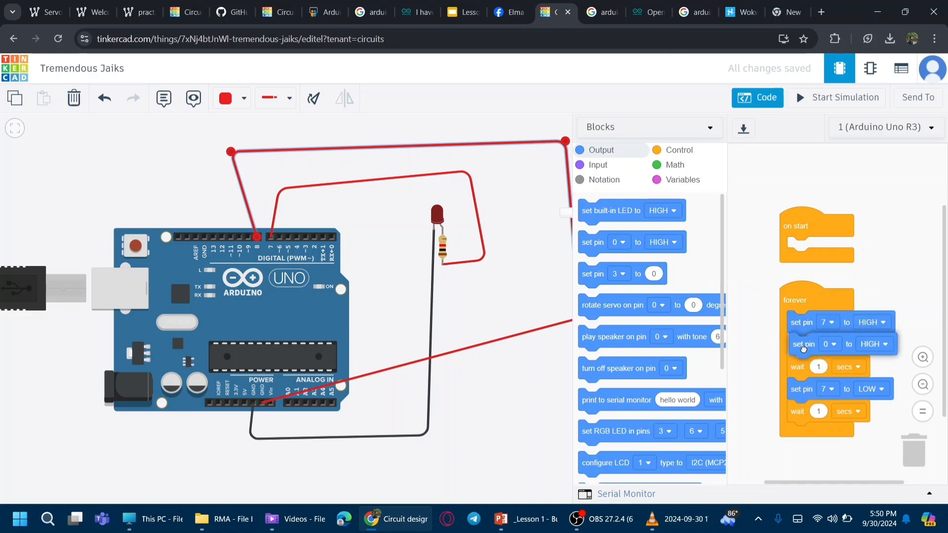
{"action": "left_click", "coordinate": [832, 342]}
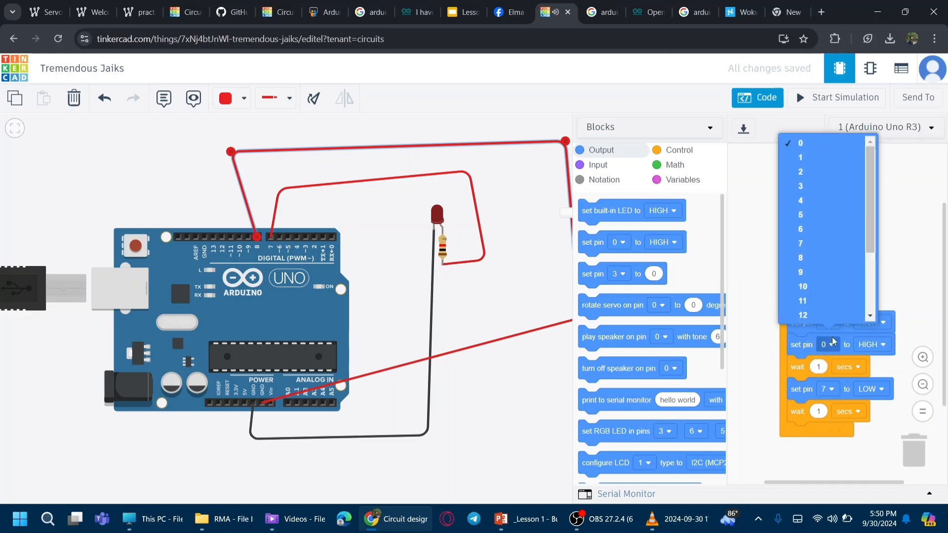
{"action": "left_click", "coordinate": [804, 257]}
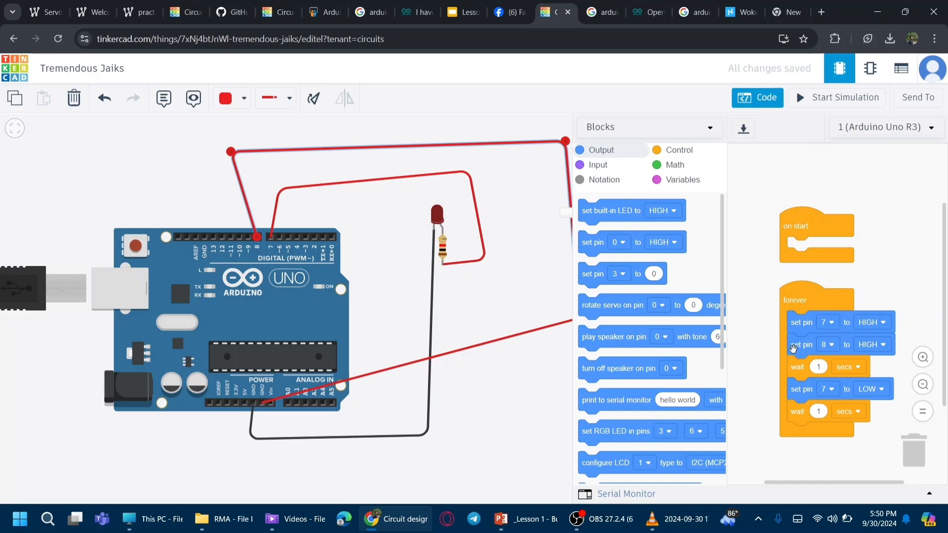
Step: Run the simulation with the code editor closed, then delete the hobby gearmotor
{"action": "left_click", "coordinate": [810, 101]}
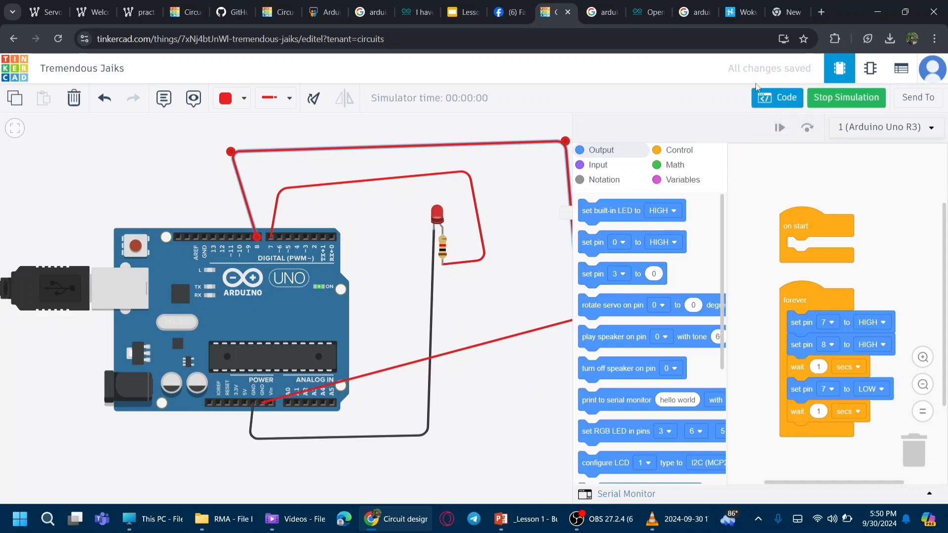
{"action": "left_click", "coordinate": [763, 99]}
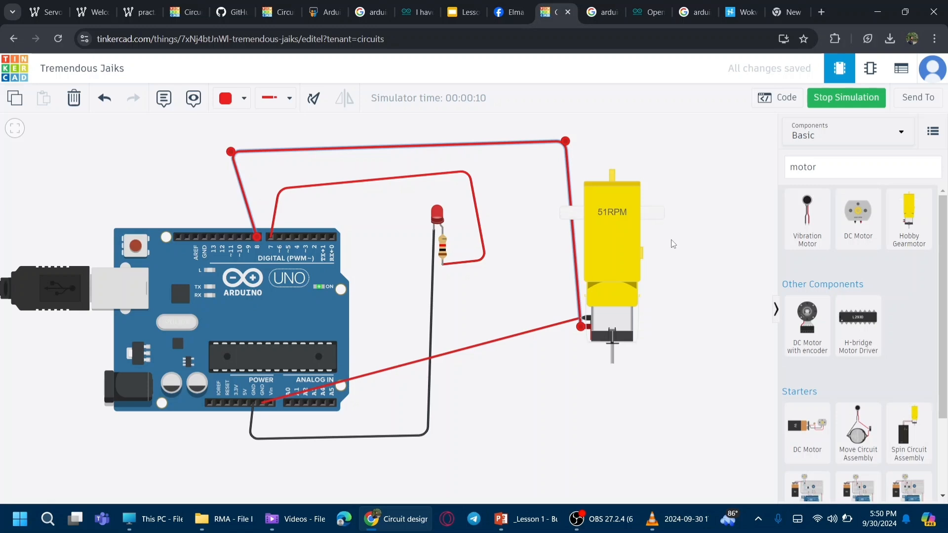
{"action": "left_click", "coordinate": [627, 256]}
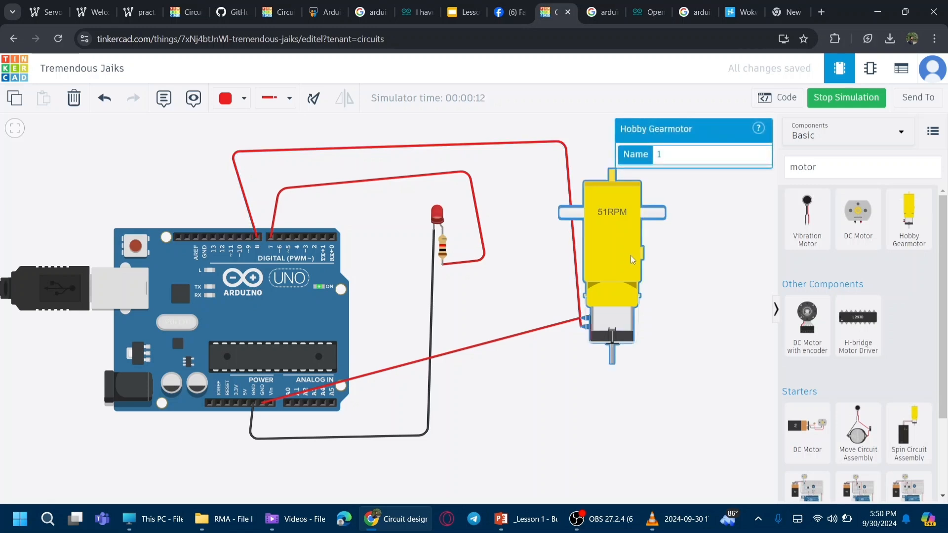
{"action": "key", "text": "Delete"}
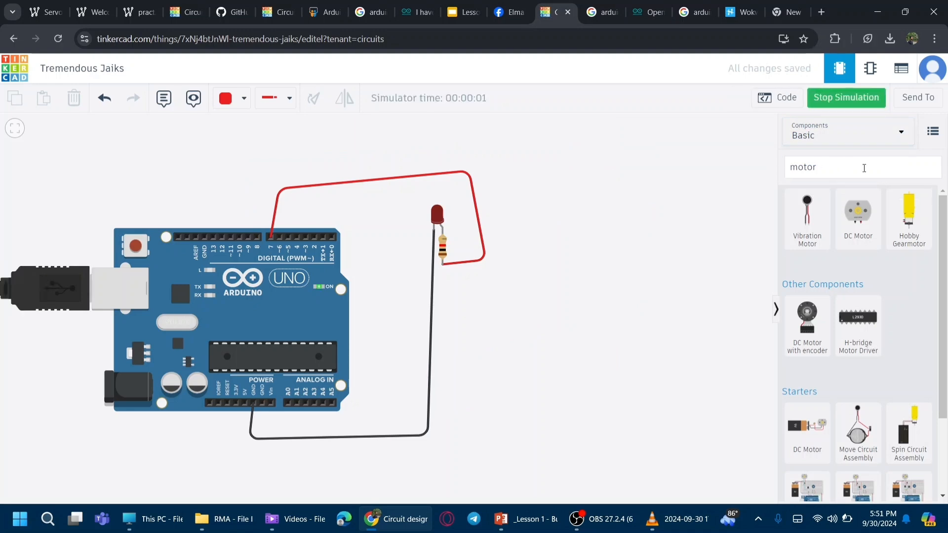
Step: Search components for "ser" and place a Micro Servo to the right of the Arduino board
{"action": "left_click", "coordinate": [838, 166]}
{"action": "key", "text": "BackSpace"}
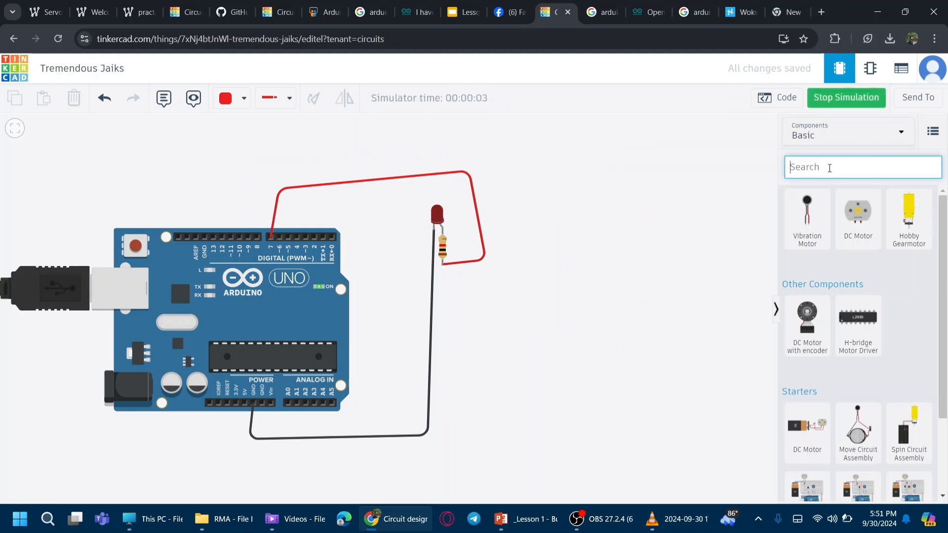
{"action": "type", "text": "ser"}
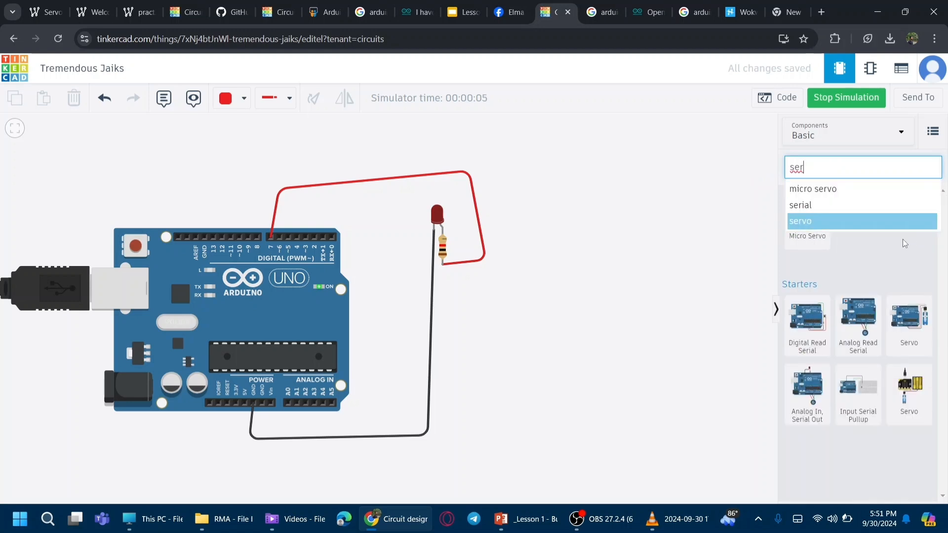
{"action": "left_click", "coordinate": [896, 268]}
{"action": "left_click_drag", "start_coordinate": [823, 233], "coordinate": [620, 236]}
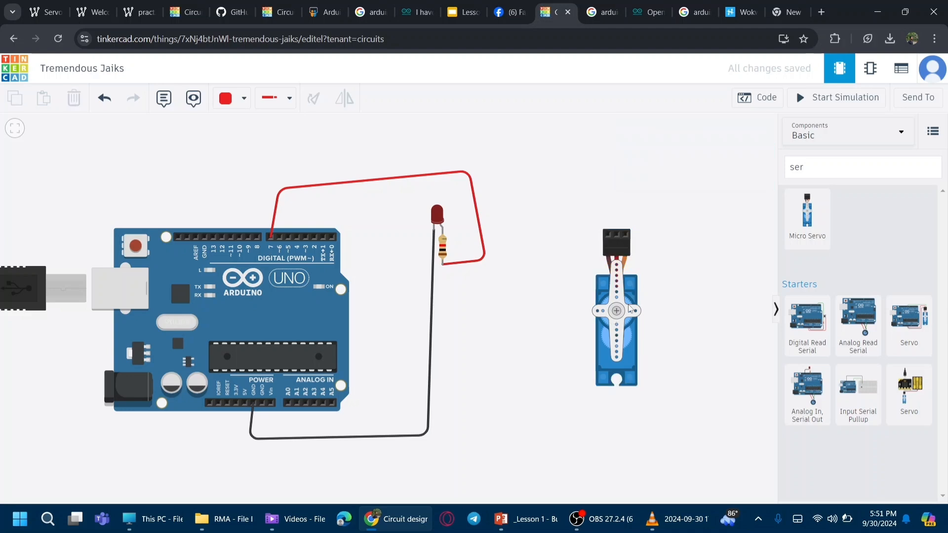
Step: Wire the servo's signal terminal over the top of the board to digital pin 3
{"action": "left_click", "coordinate": [625, 235]}
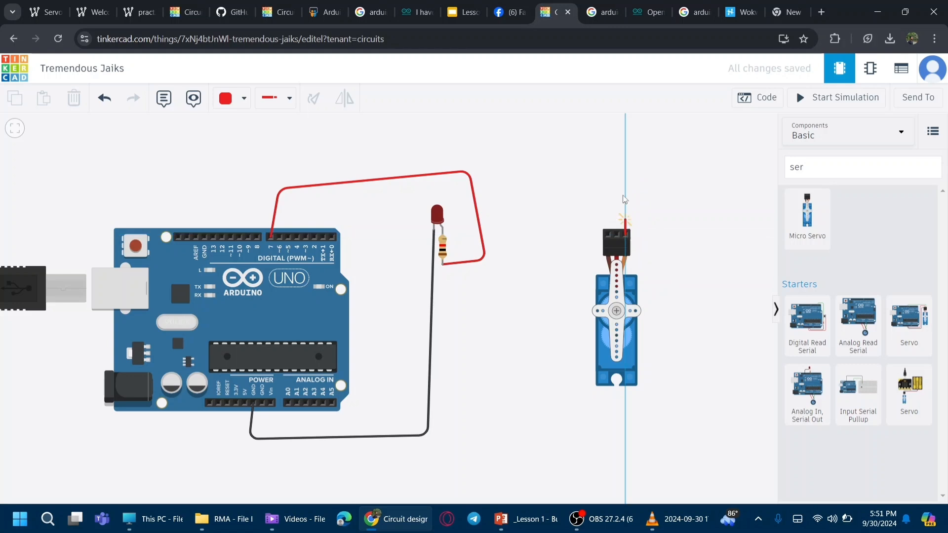
{"action": "left_click", "coordinate": [626, 169]}
{"action": "left_click", "coordinate": [306, 162]}
{"action": "left_click", "coordinate": [306, 236]}
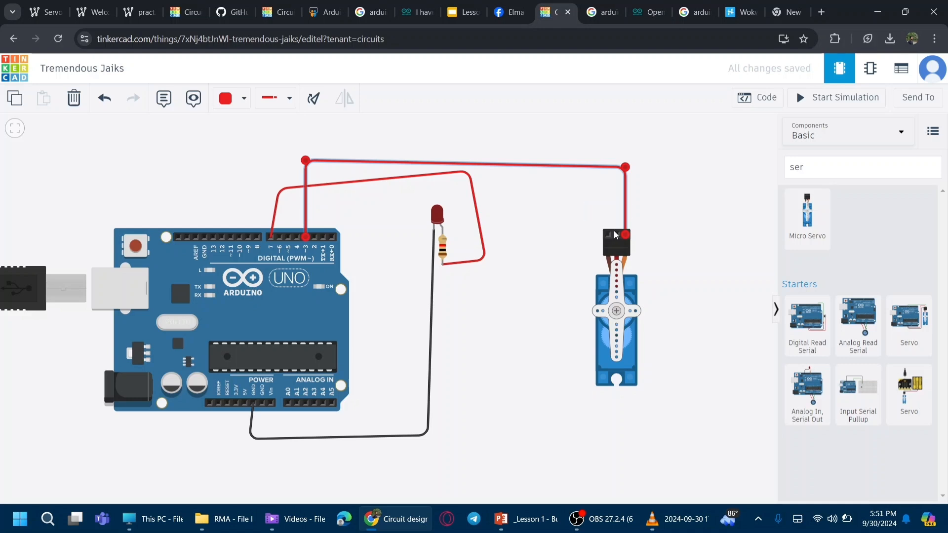
Step: Wire the servo's power terminal around the bottom of the board to the 5V pin
{"action": "left_click", "coordinate": [615, 233]}
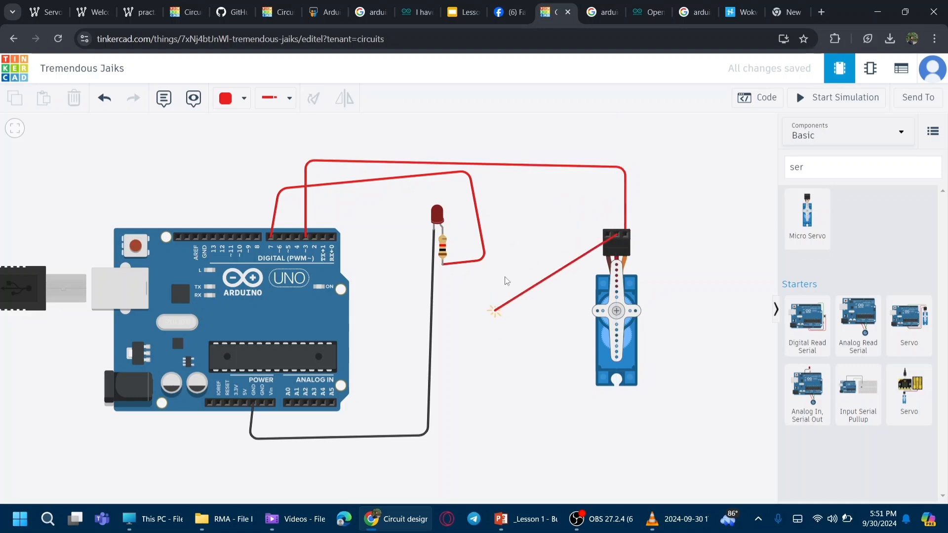
{"action": "left_click", "coordinate": [603, 191]}
{"action": "left_click", "coordinate": [494, 201]}
{"action": "left_click", "coordinate": [467, 476]}
{"action": "left_click", "coordinate": [222, 442]}
{"action": "left_click", "coordinate": [248, 403]}
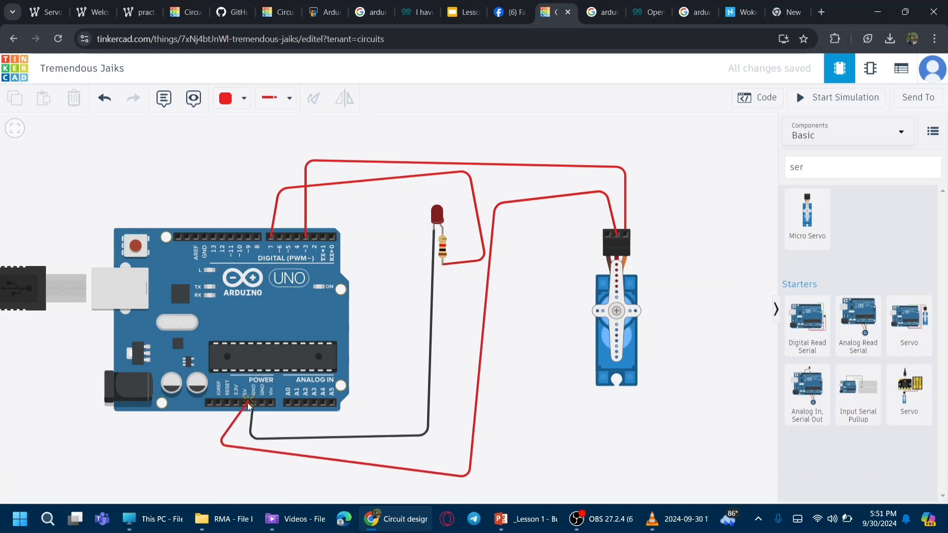
Step: Wire the servo's ground terminal around the bottom to a GND pin and color that wire black
{"action": "left_click", "coordinate": [605, 232]}
{"action": "left_click", "coordinate": [597, 217]}
{"action": "left_click", "coordinate": [514, 424]}
{"action": "left_click", "coordinate": [515, 437]}
{"action": "left_click", "coordinate": [260, 440]}
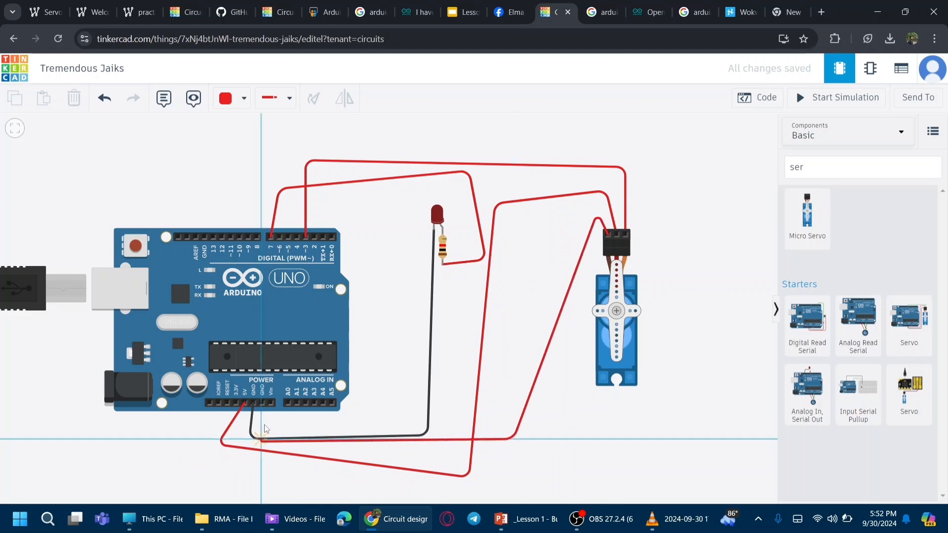
{"action": "left_click", "coordinate": [262, 402]}
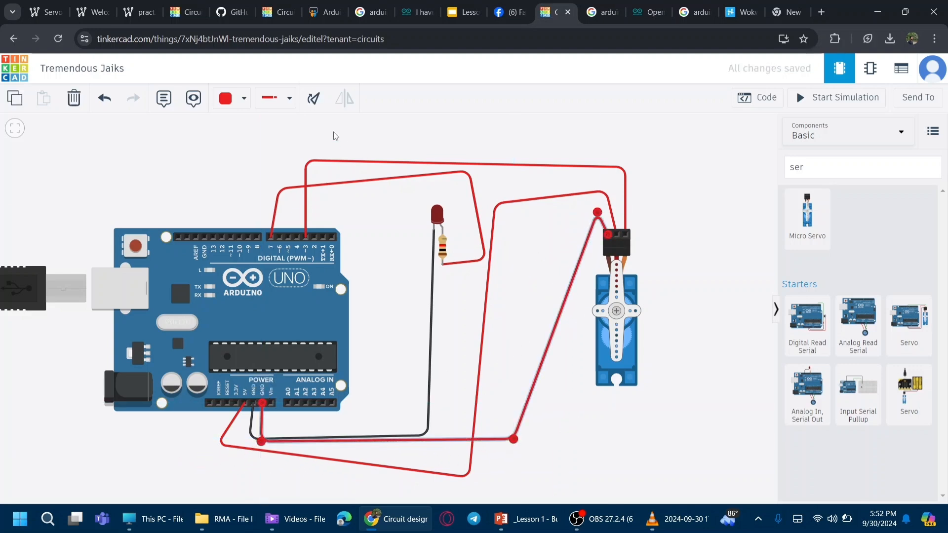
{"action": "left_click", "coordinate": [244, 98]}
{"action": "left_click", "coordinate": [238, 135]}
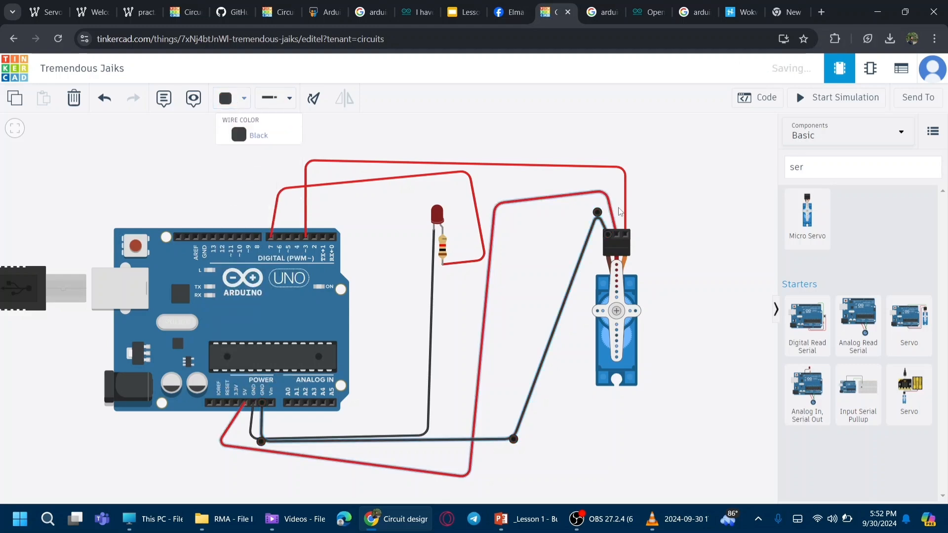
Step: Change the color of the servo signal wire to pin 3 to green
{"action": "left_click", "coordinate": [625, 178]}
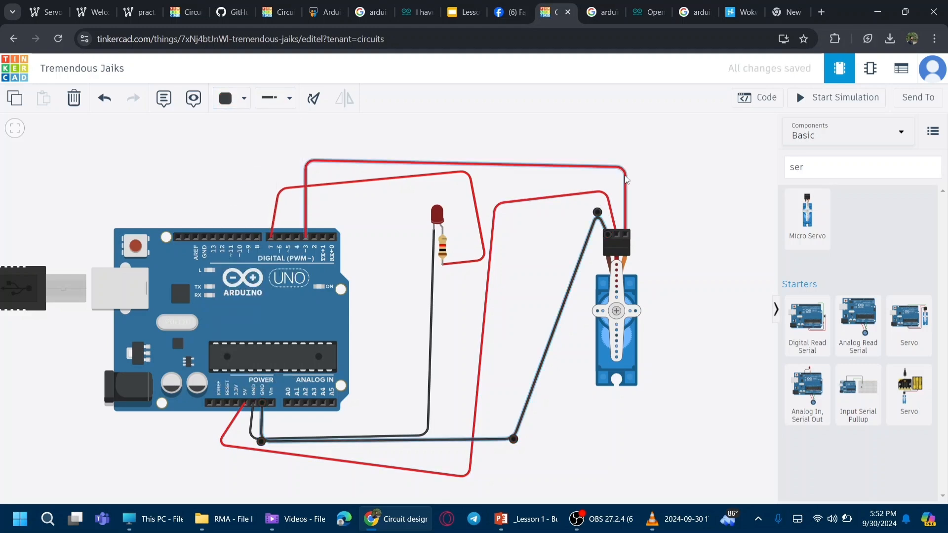
{"action": "left_click", "coordinate": [625, 178]}
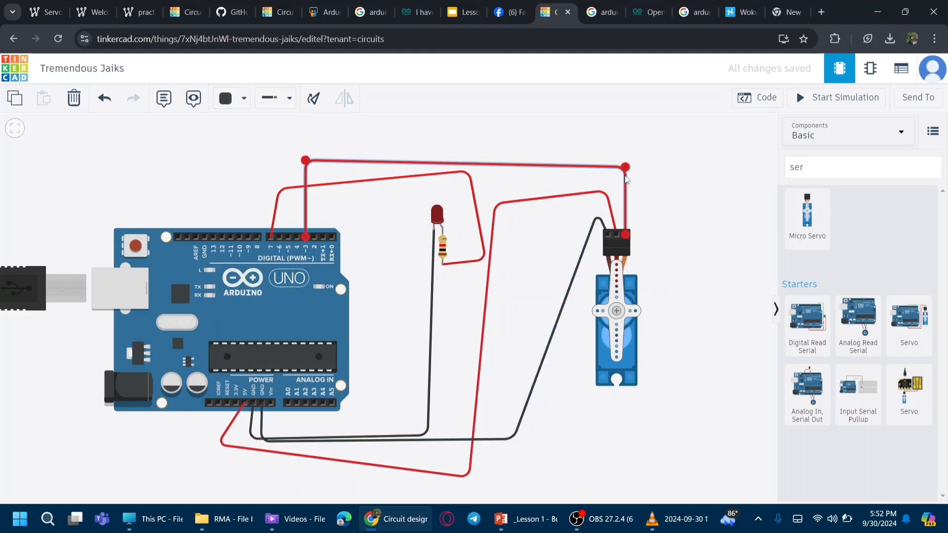
{"action": "left_click", "coordinate": [244, 98]}
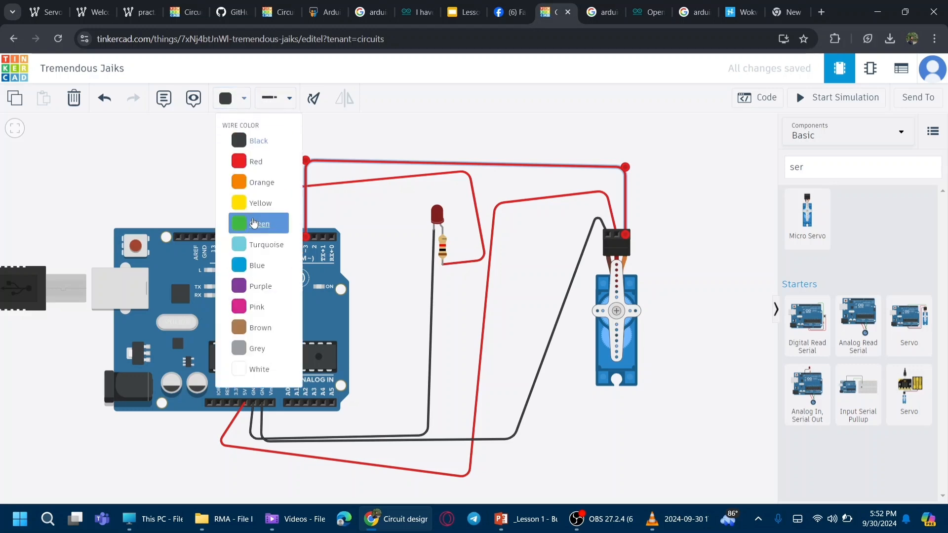
{"action": "left_click", "coordinate": [254, 224]}
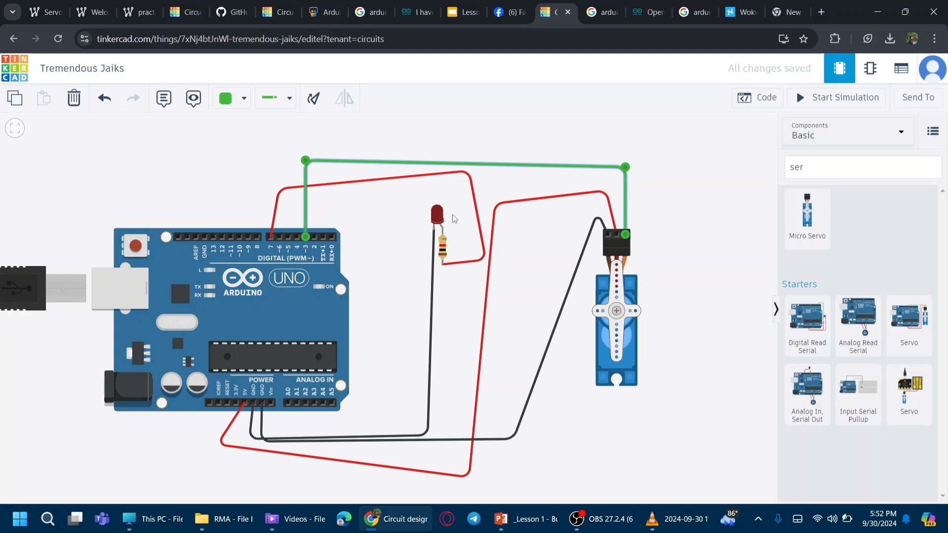
Step: Run the simulation and open the code blocks to browse the Output category
{"action": "left_click", "coordinate": [835, 103]}
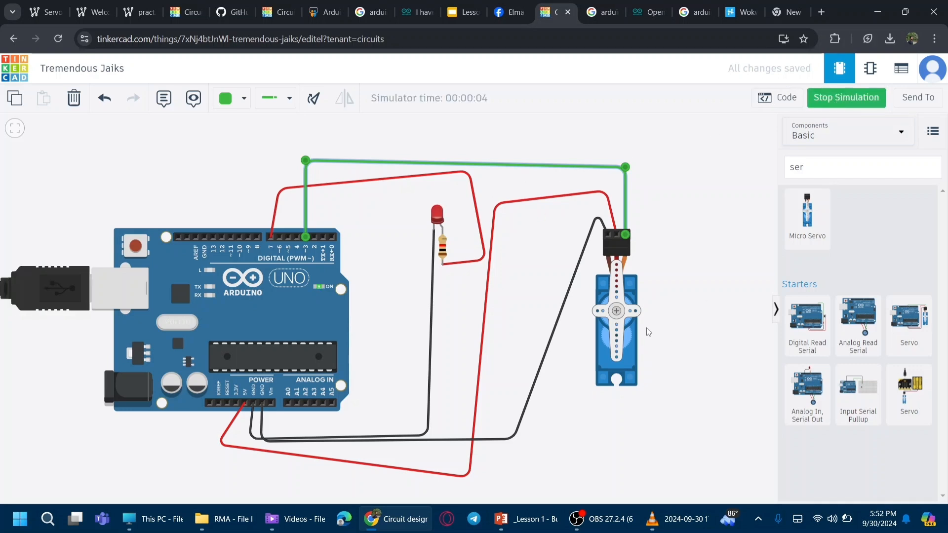
{"action": "left_click", "coordinate": [766, 98]}
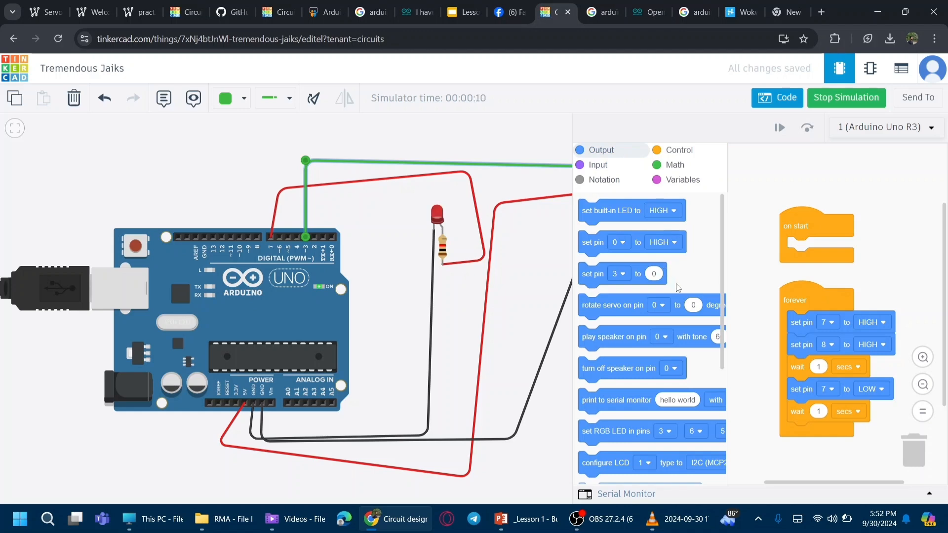
{"action": "scroll", "coordinate": [628, 311], "scroll_direction": "down", "scroll_amount": 5}
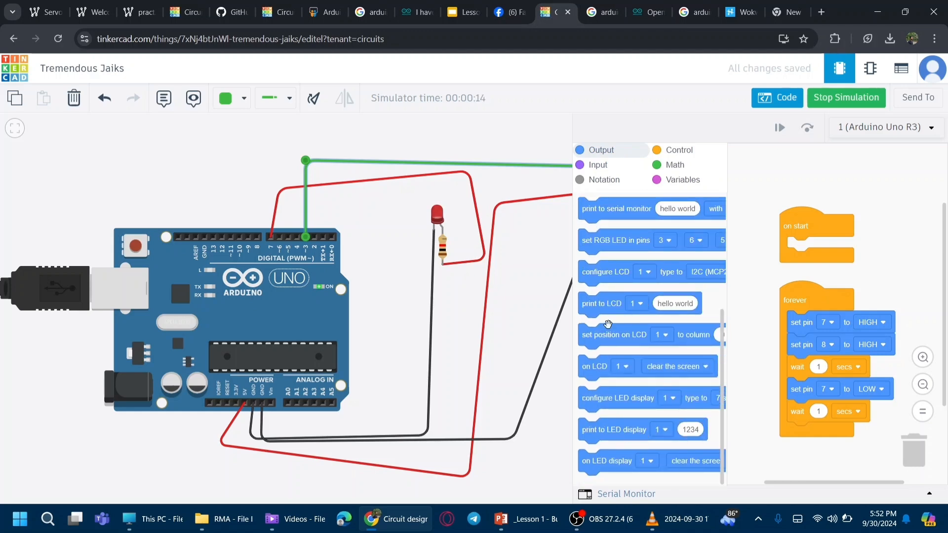
{"action": "scroll", "coordinate": [610, 329], "scroll_direction": "up", "scroll_amount": 5}
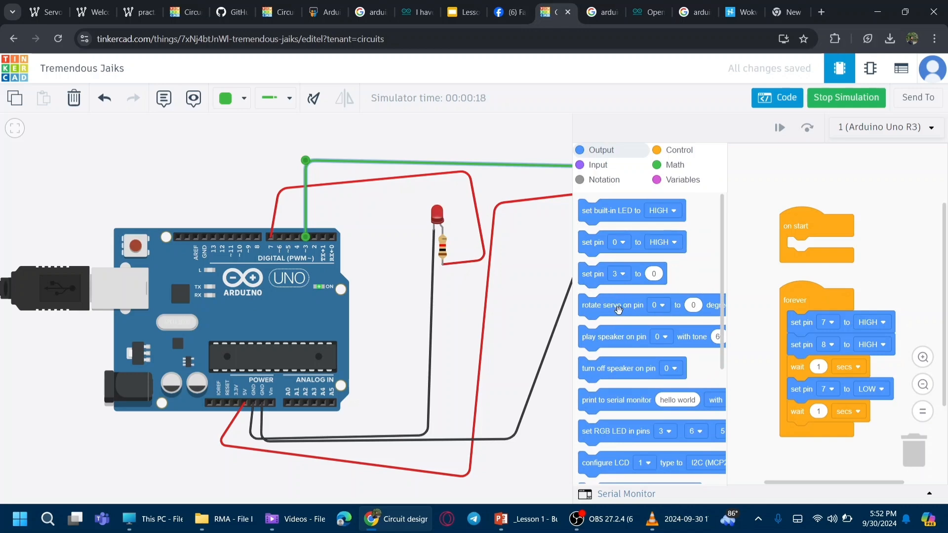
Step: Pull a rotate servo on pin block into the workspace and trash the old set pin and wait blocks
{"action": "left_click_drag", "start_coordinate": [631, 308], "coordinate": [789, 278]}
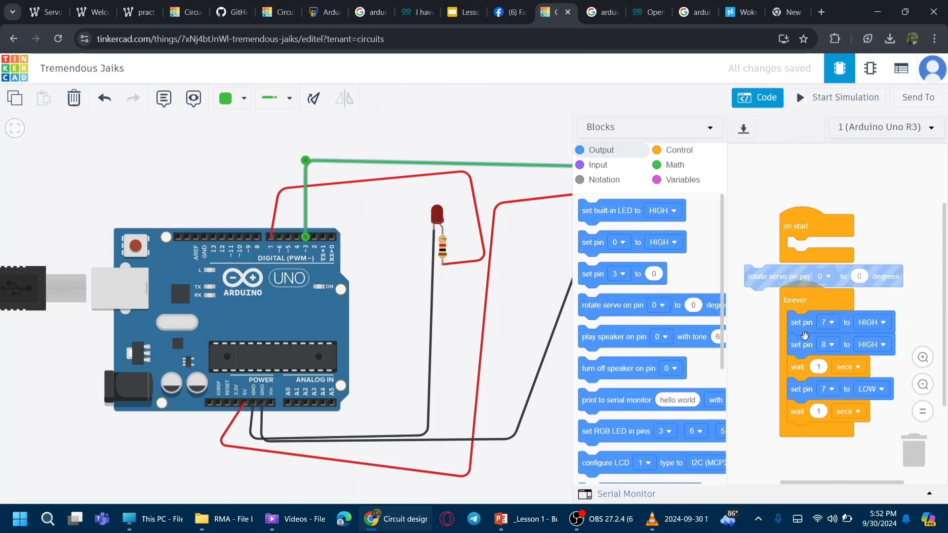
{"action": "left_click_drag", "start_coordinate": [801, 325], "coordinate": [933, 467]}
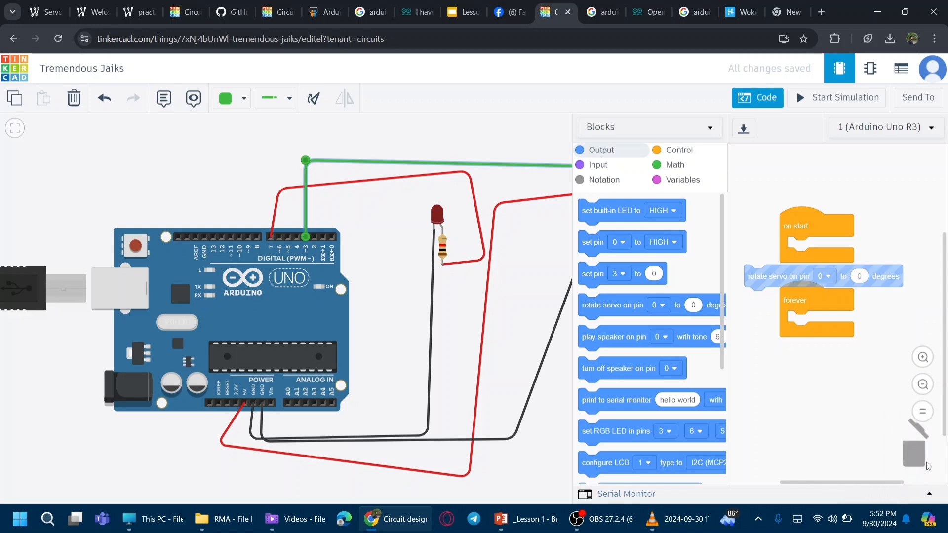
Step: Delete the LED and its resistor from the circuit
{"action": "left_click", "coordinate": [438, 218]}
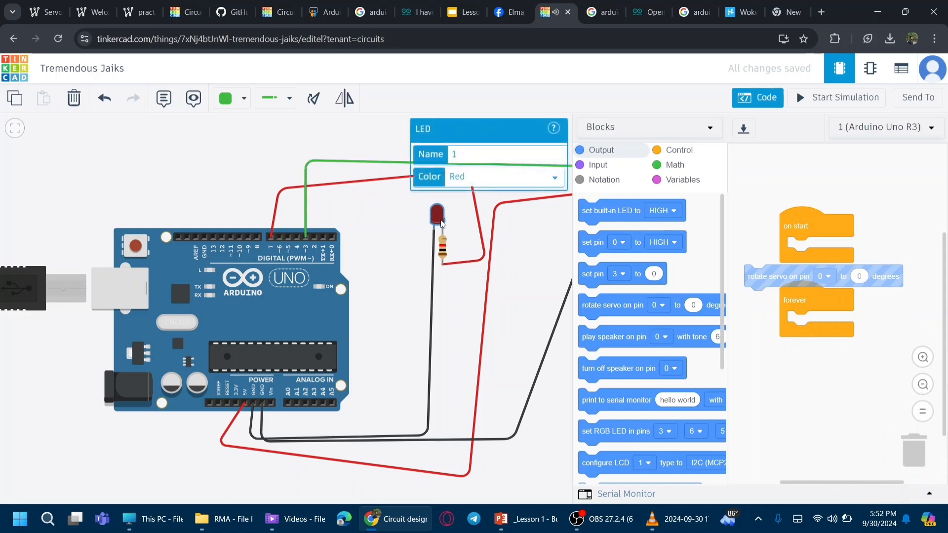
{"action": "key", "text": "Delete"}
{"action": "left_click", "coordinate": [443, 248]}
{"action": "key", "text": "Delete"}
{"action": "left_click", "coordinate": [441, 232]}
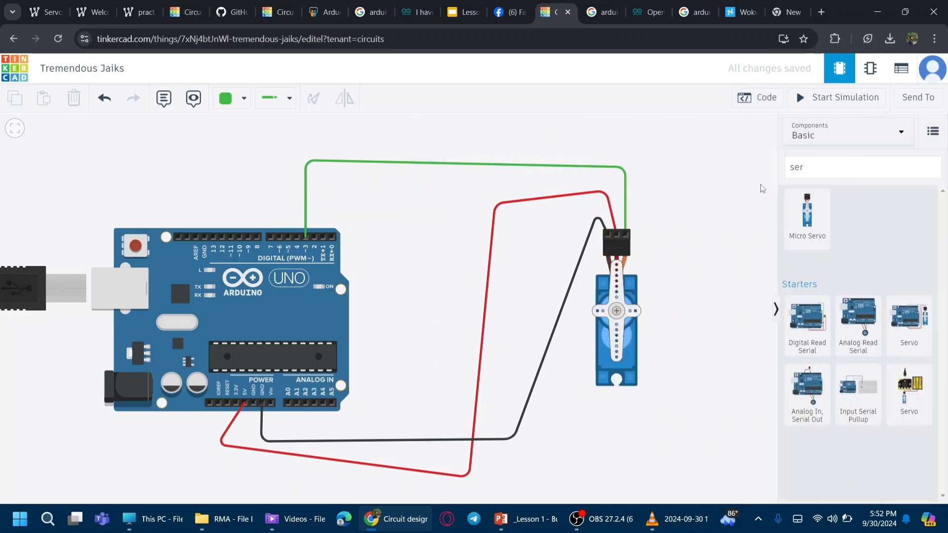
Step: Open the code blocks and snap the rotate servo on pin block into the forever loop
{"action": "left_click_drag", "start_coordinate": [664, 274], "coordinate": [559, 295]}
{"action": "left_click_drag", "start_coordinate": [613, 284], "coordinate": [420, 274]}
{"action": "left_click", "coordinate": [764, 97]}
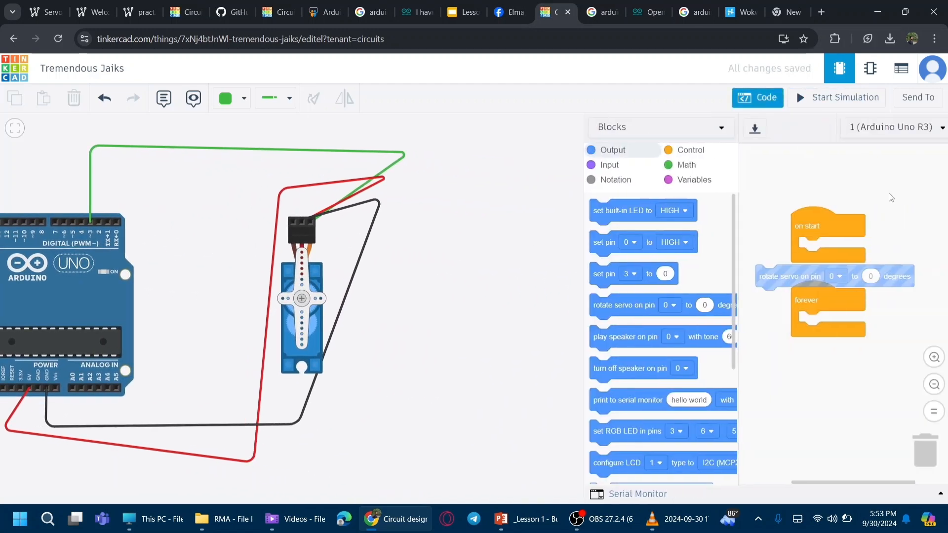
{"action": "left_click_drag", "start_coordinate": [787, 279], "coordinate": [825, 324]}
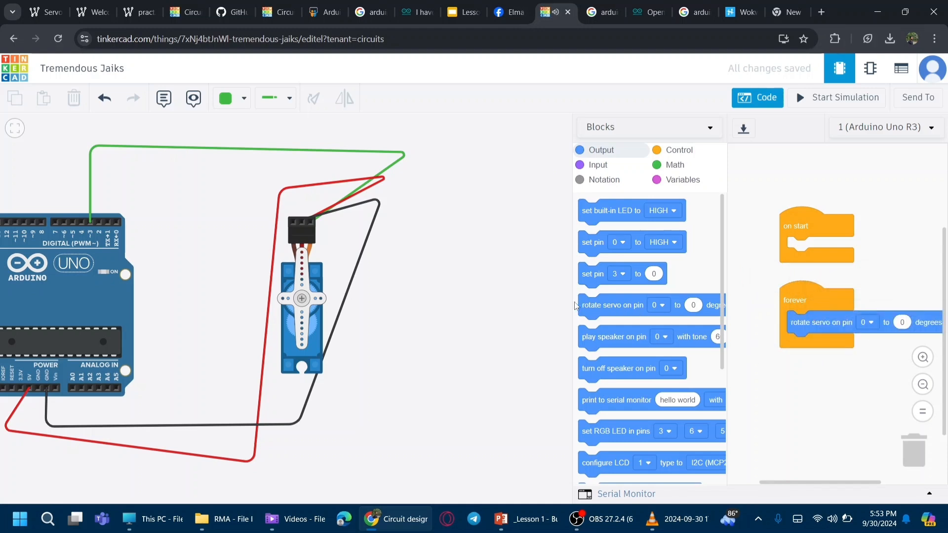
Step: Set the rotate servo block to pin 3 and 90 degrees
{"action": "left_click_drag", "start_coordinate": [571, 302], "coordinate": [499, 303]}
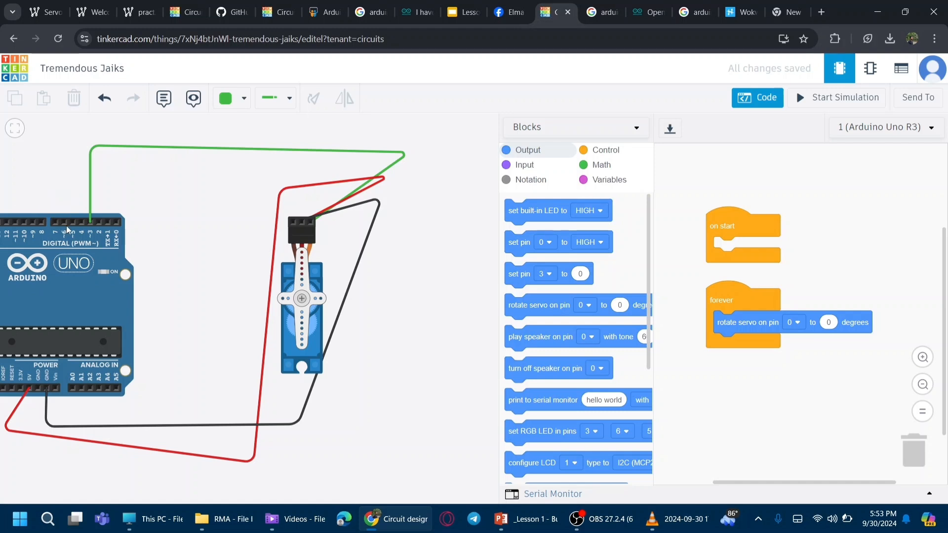
{"action": "left_click", "coordinate": [796, 323]}
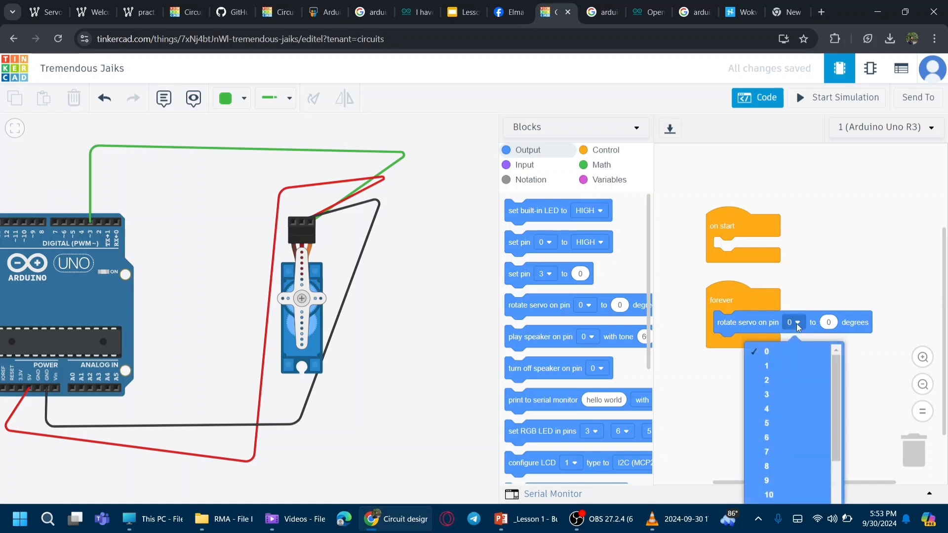
{"action": "left_click", "coordinate": [771, 397]}
{"action": "left_click", "coordinate": [836, 325]}
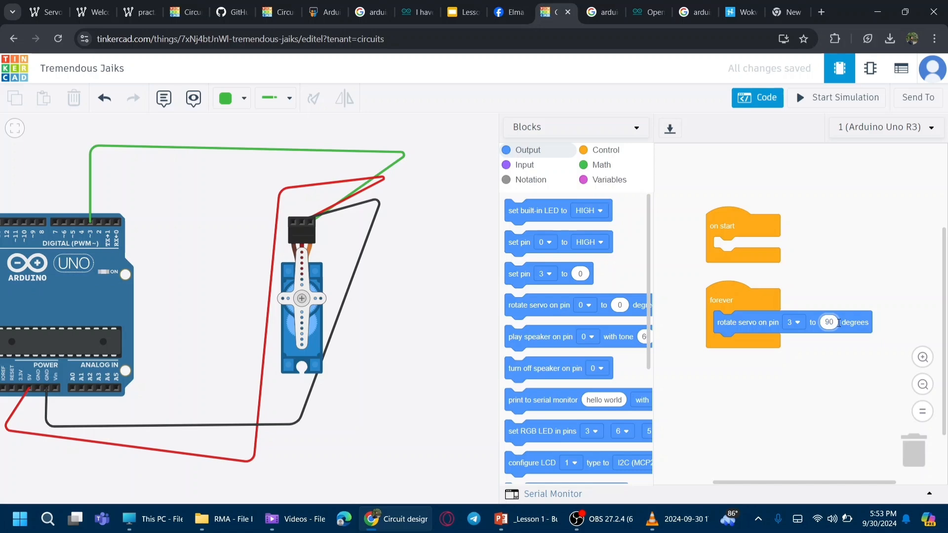
Step: Start and stop the simulation twice to test the servo rotation
{"action": "left_click", "coordinate": [838, 101]}
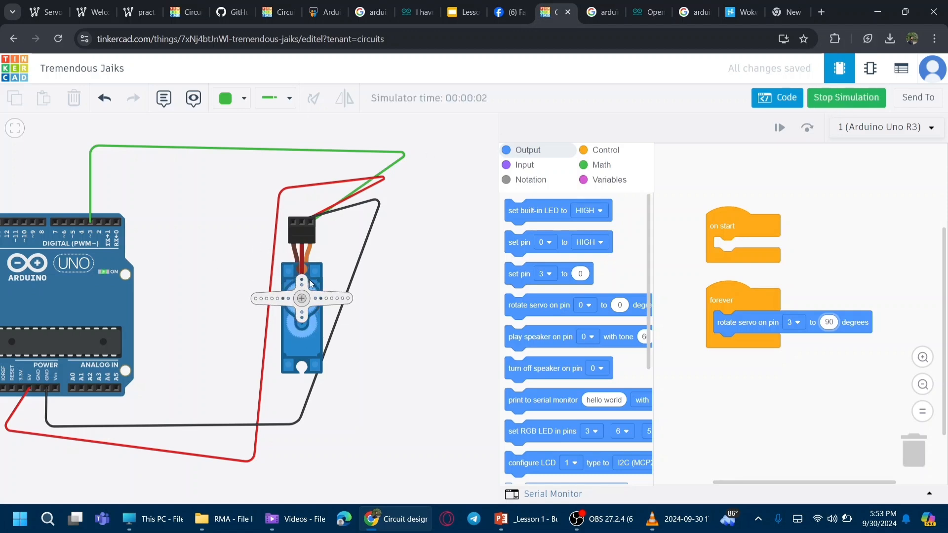
{"action": "left_click", "coordinate": [847, 98]}
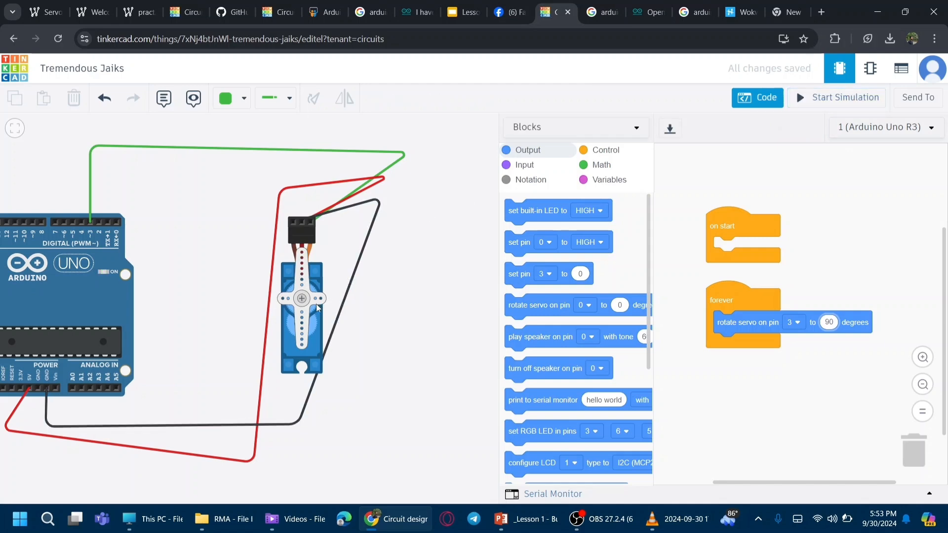
{"action": "left_click", "coordinate": [845, 97]}
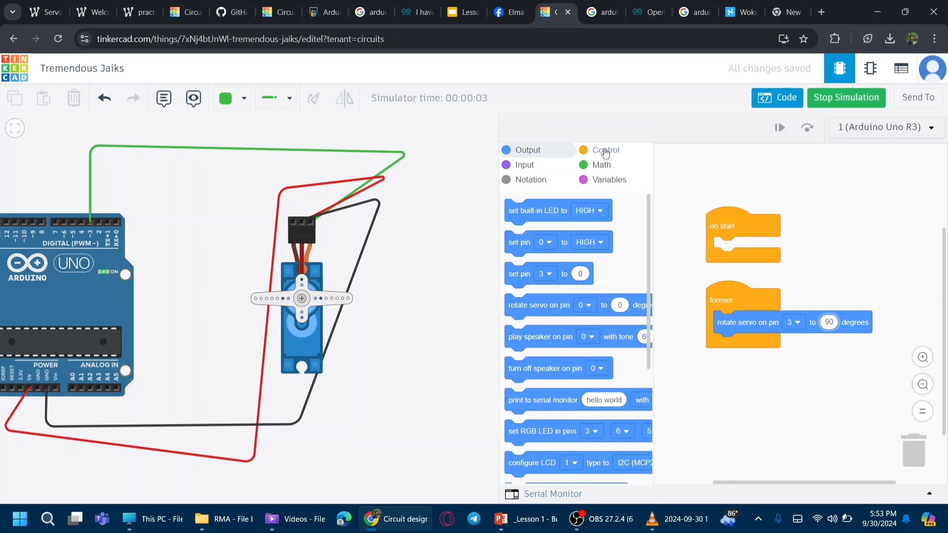
{"action": "left_click", "coordinate": [850, 98]}
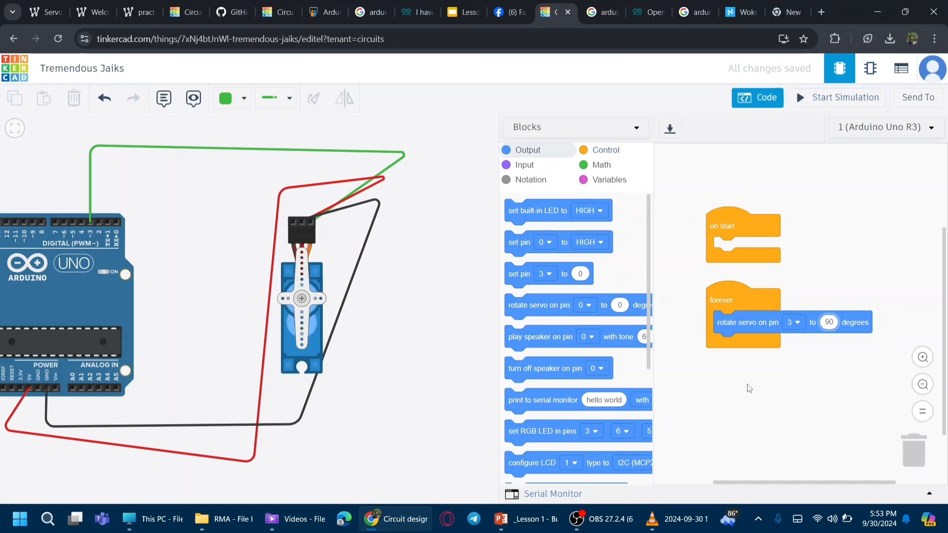
Step: Switch the editor to Blocks + Text to examine the generated C++ code, then return to Blocks mode
{"action": "left_click", "coordinate": [621, 136]}
{"action": "left_click", "coordinate": [601, 159]}
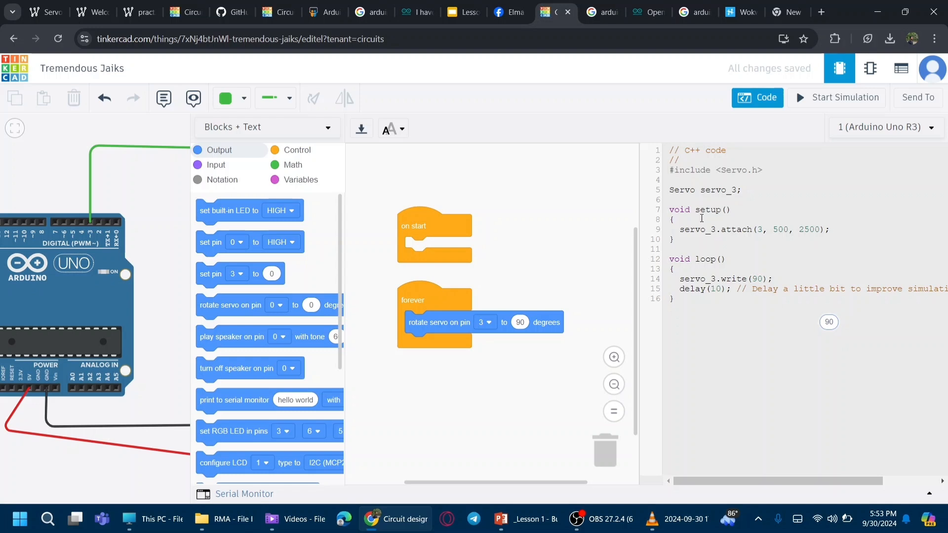
{"action": "left_click_drag", "start_coordinate": [751, 190], "coordinate": [673, 192]}
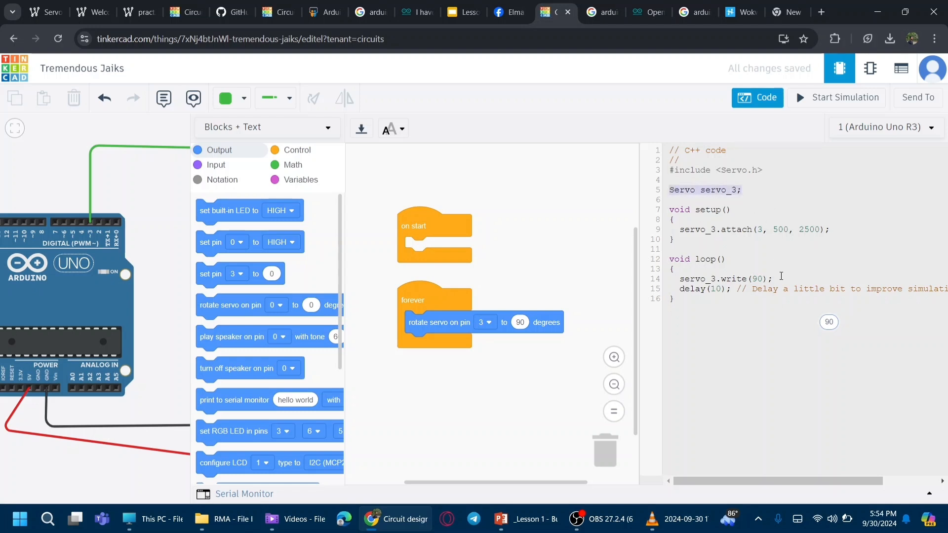
{"action": "left_click_drag", "start_coordinate": [777, 275], "coordinate": [729, 281]}
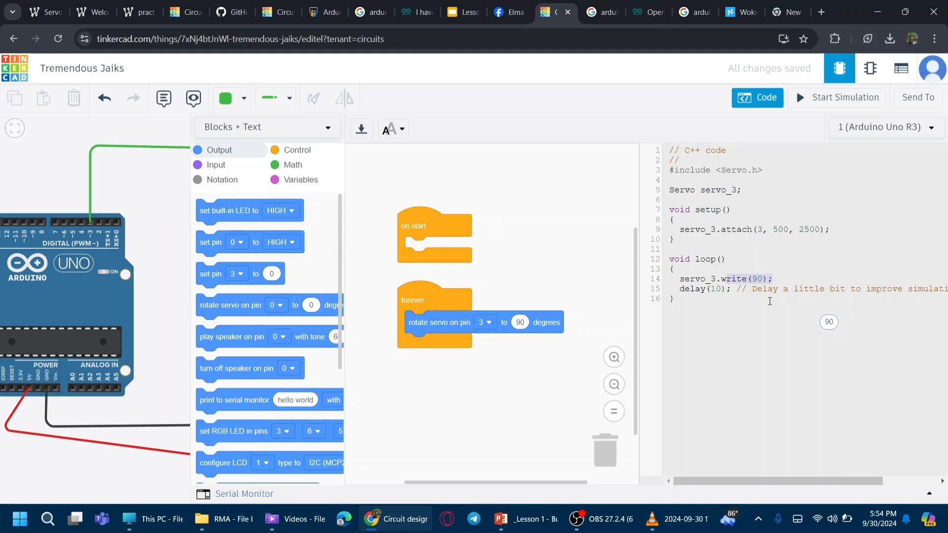
{"action": "left_click", "coordinate": [301, 134]}
{"action": "left_click", "coordinate": [258, 144]}
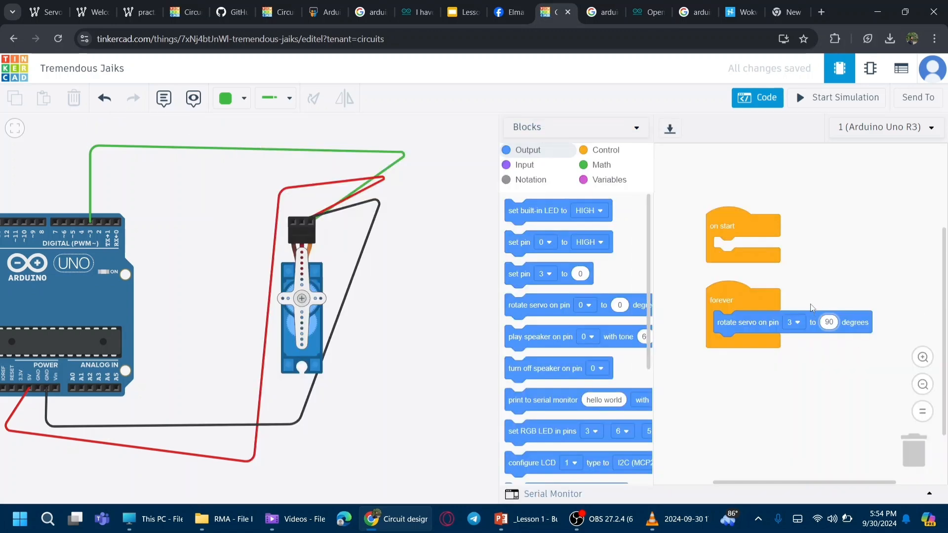
Step: Set the servo rotation to 180 degrees and start the simulation
{"action": "left_click", "coordinate": [837, 324]}
{"action": "type", "text": "180"}
{"action": "left_click", "coordinate": [850, 97]}
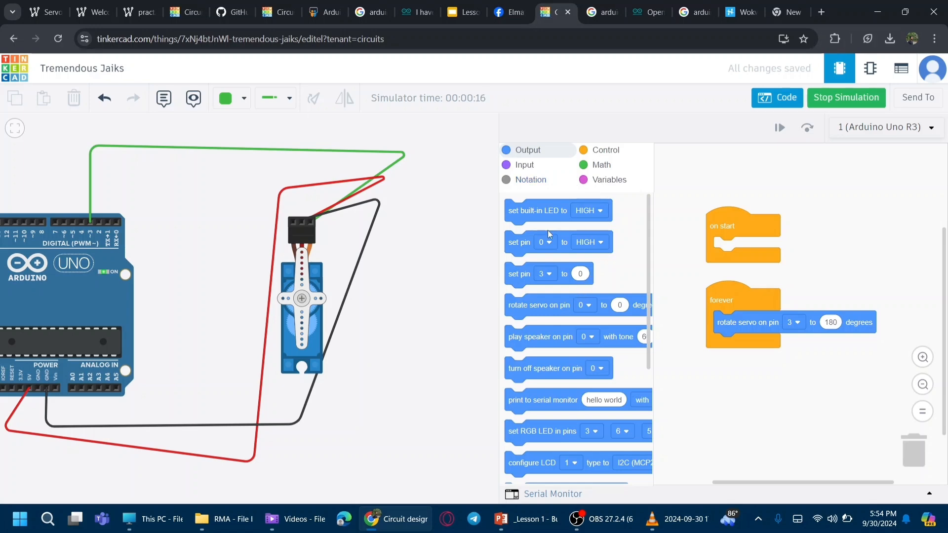
Step: Browse the Control and Input block categories for available blocks
{"action": "scroll", "coordinate": [558, 267], "scroll_direction": "down", "scroll_amount": 4}
{"action": "scroll", "coordinate": [609, 378], "scroll_direction": "up", "scroll_amount": 4}
{"action": "left_click_drag", "start_coordinate": [648, 277], "coordinate": [653, 232]}
{"action": "left_click", "coordinate": [605, 150]}
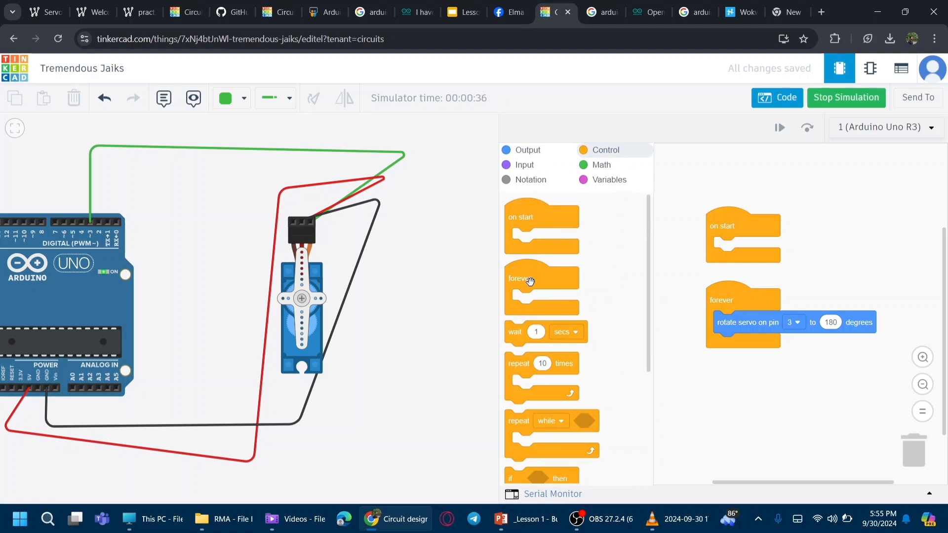
{"action": "left_click_drag", "start_coordinate": [648, 273], "coordinate": [649, 310]}
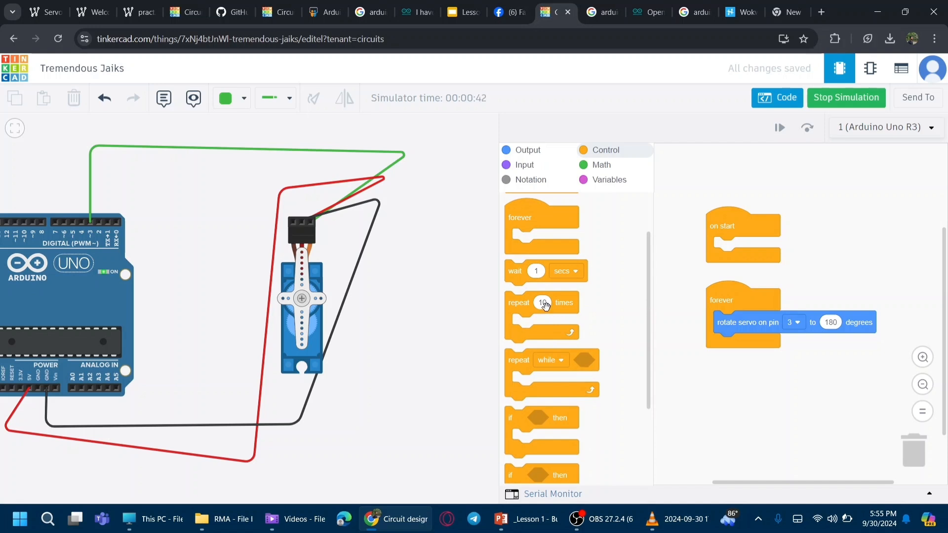
{"action": "left_click_drag", "start_coordinate": [648, 289], "coordinate": [649, 344]}
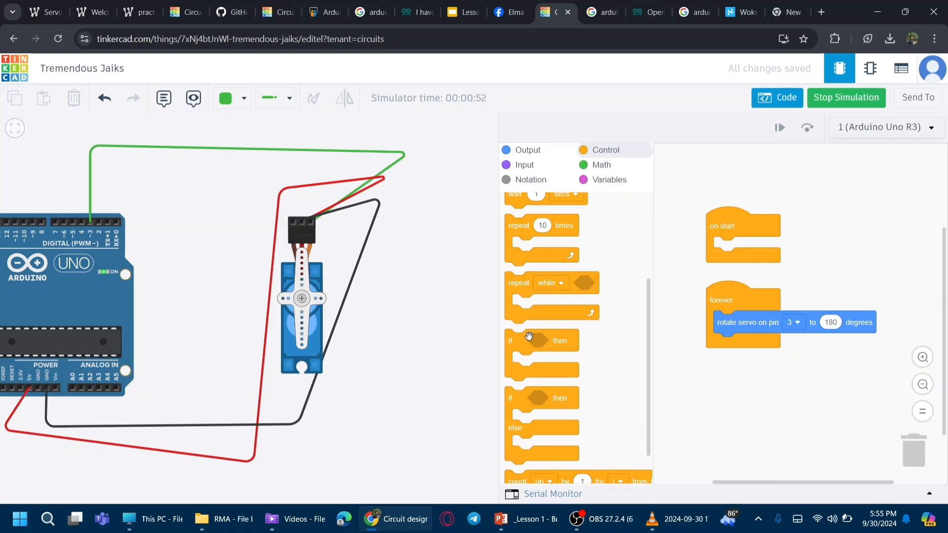
{"action": "scroll", "coordinate": [529, 338], "scroll_direction": "down", "scroll_amount": 1}
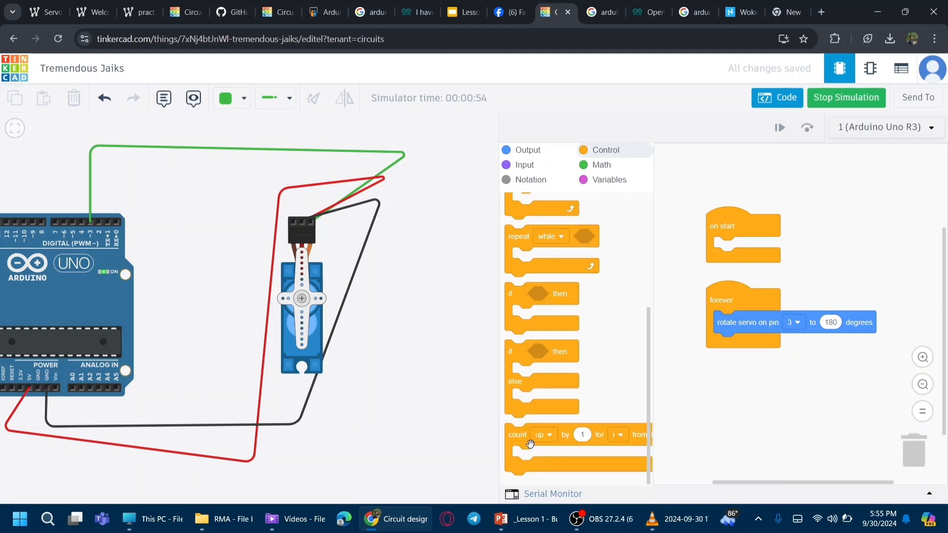
{"action": "left_click", "coordinate": [541, 174]}
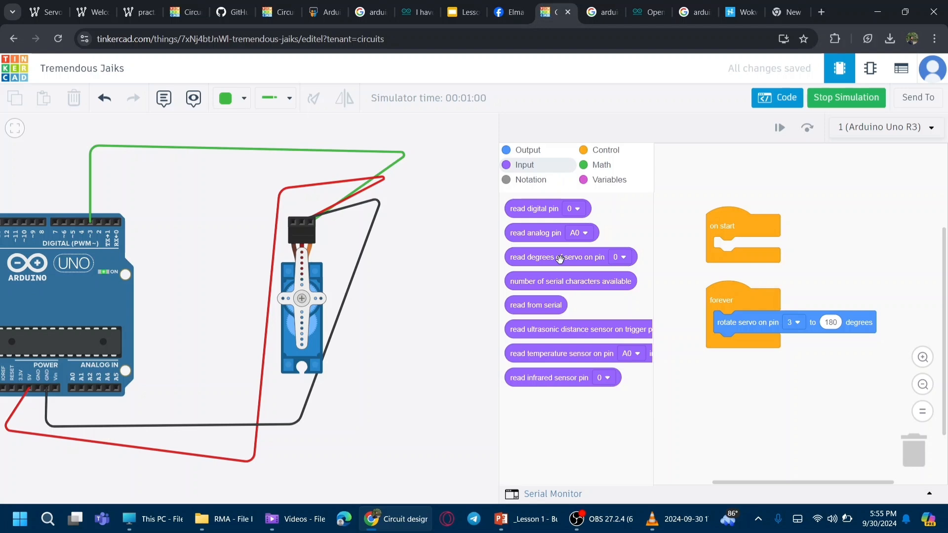
{"action": "left_click", "coordinate": [609, 168]}
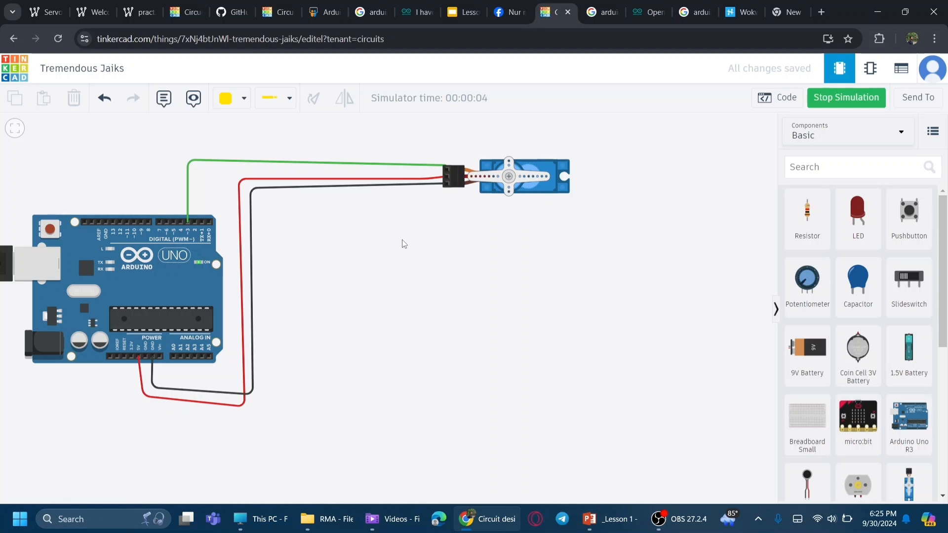
Step: Stop the simulation and place a potentiometer to the right of the Arduino, below the servo
{"action": "left_click", "coordinate": [253, 194]}
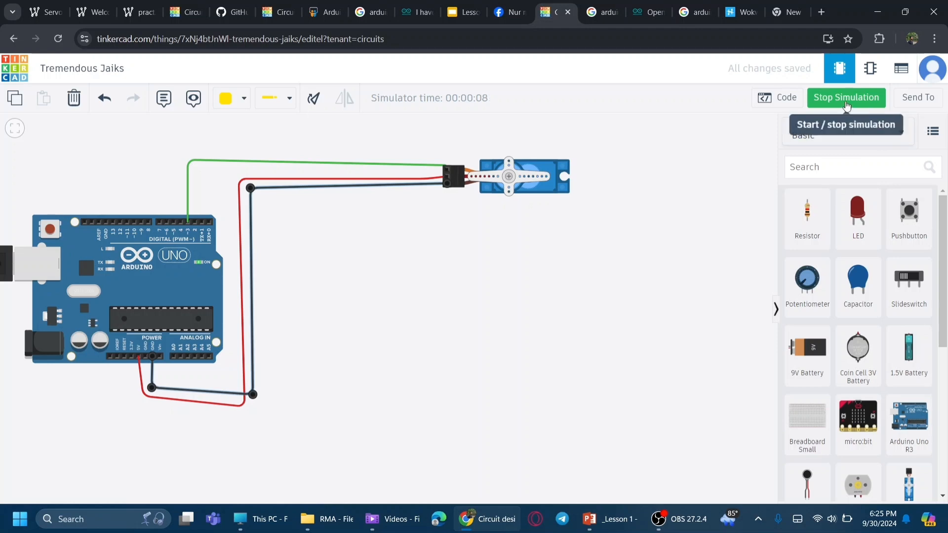
{"action": "left_click", "coordinate": [846, 103]}
{"action": "mouse_move", "coordinate": [250, 188]}
{"action": "left_mouse_down"}
{"action": "mouse_move", "coordinate": [328, 254]}
{"action": "mouse_move", "coordinate": [251, 207]}
{"action": "mouse_move", "coordinate": [257, 198]}
{"action": "left_mouse_up"}
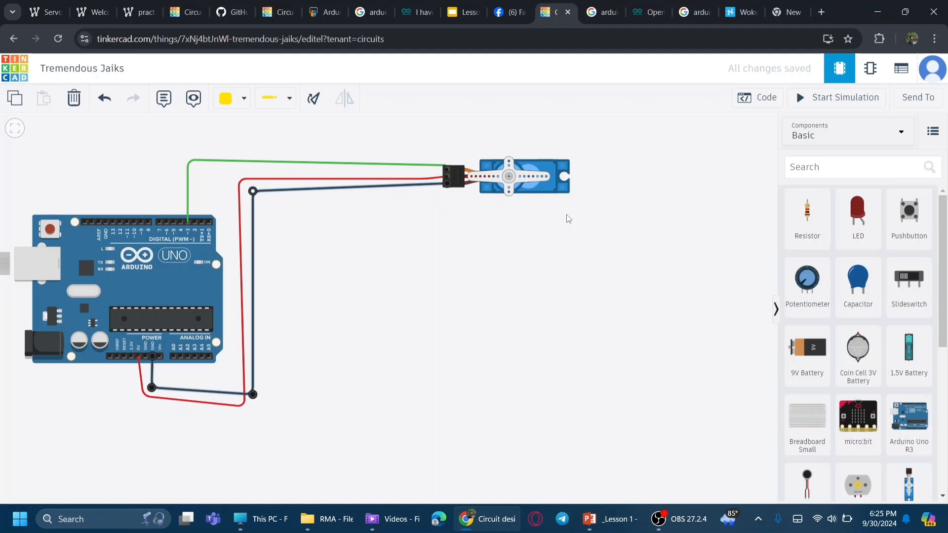
{"action": "left_click_drag", "start_coordinate": [808, 279], "coordinate": [593, 328]}
{"action": "left_click", "coordinate": [737, 316]}
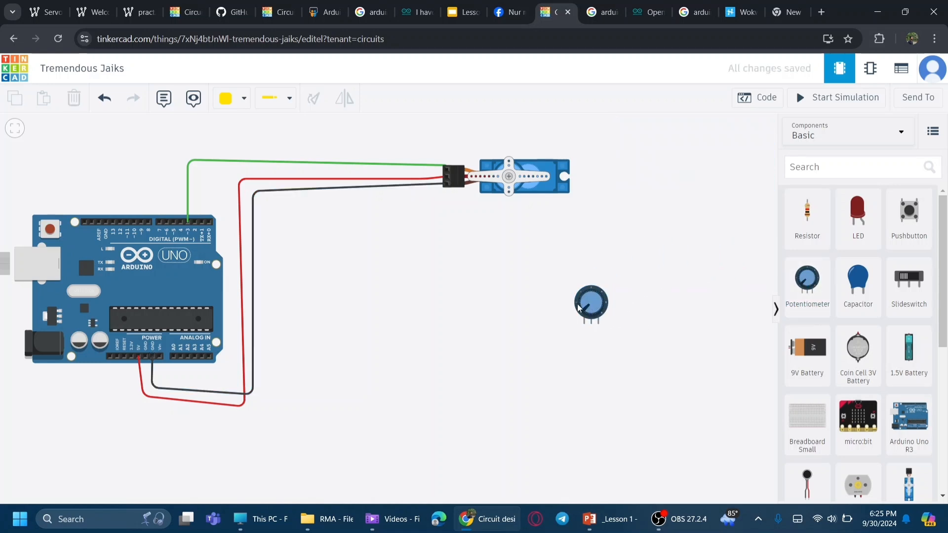
Step: Wire the potentiometer's terminal 2 to the Arduino's 5V power pin
{"action": "left_click", "coordinate": [819, 98]}
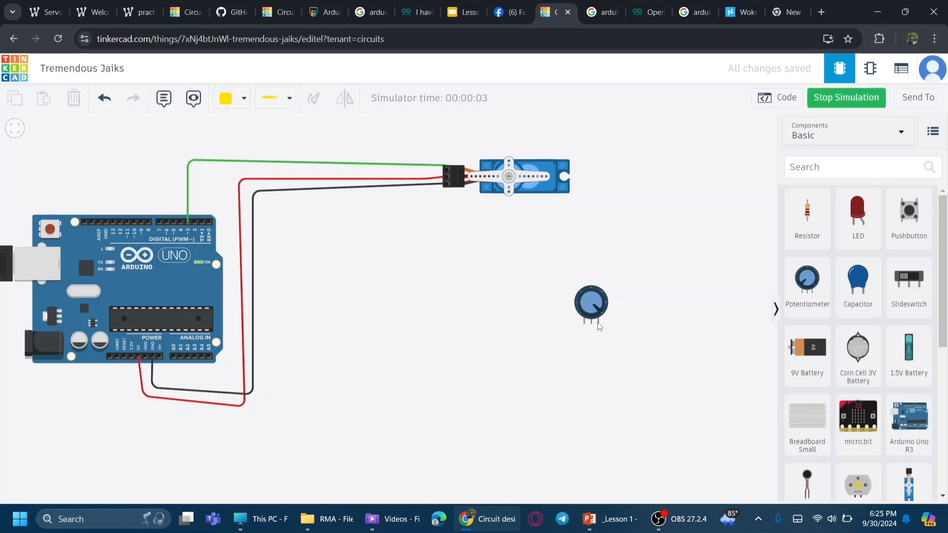
{"action": "left_click", "coordinate": [829, 99]}
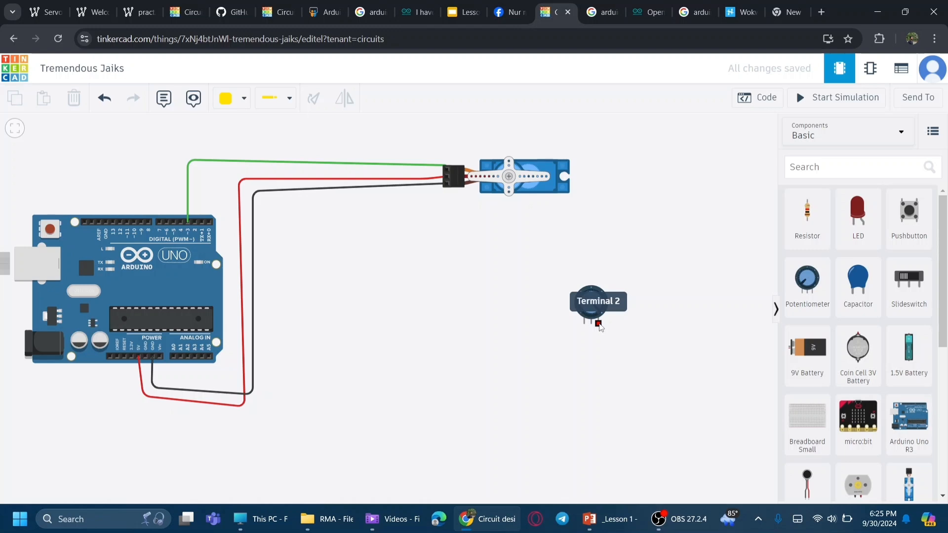
{"action": "left_click", "coordinate": [599, 324]}
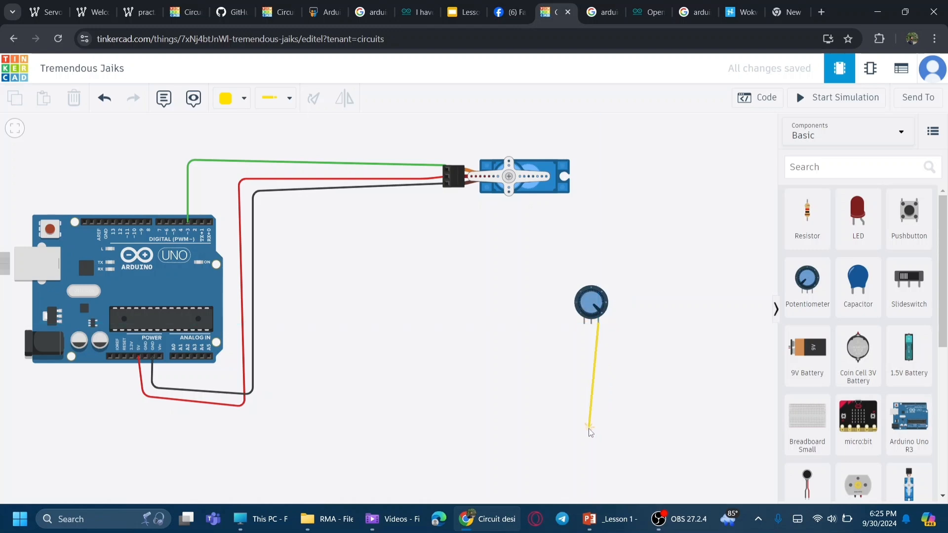
{"action": "left_click", "coordinate": [601, 420]}
{"action": "left_click", "coordinate": [137, 423]}
{"action": "left_click", "coordinate": [140, 356]}
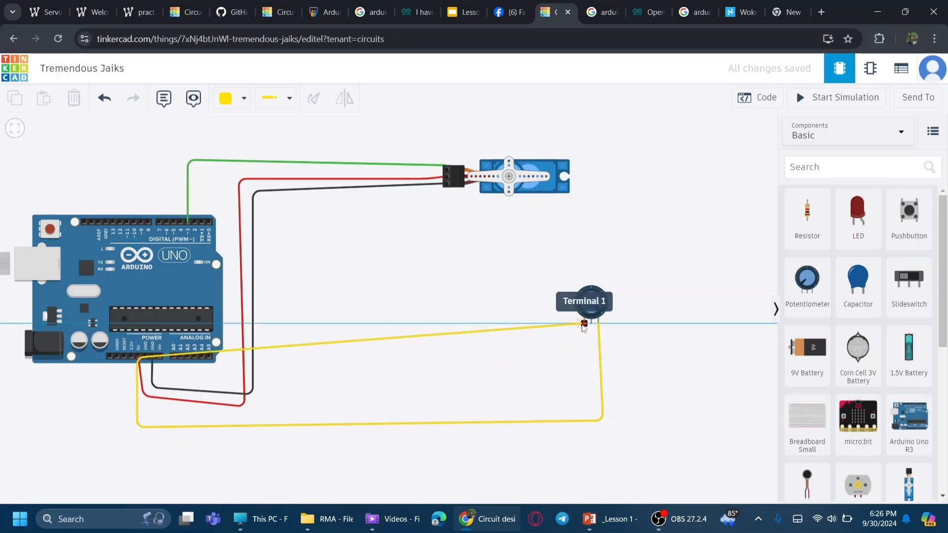
{"action": "left_click", "coordinate": [138, 357]}
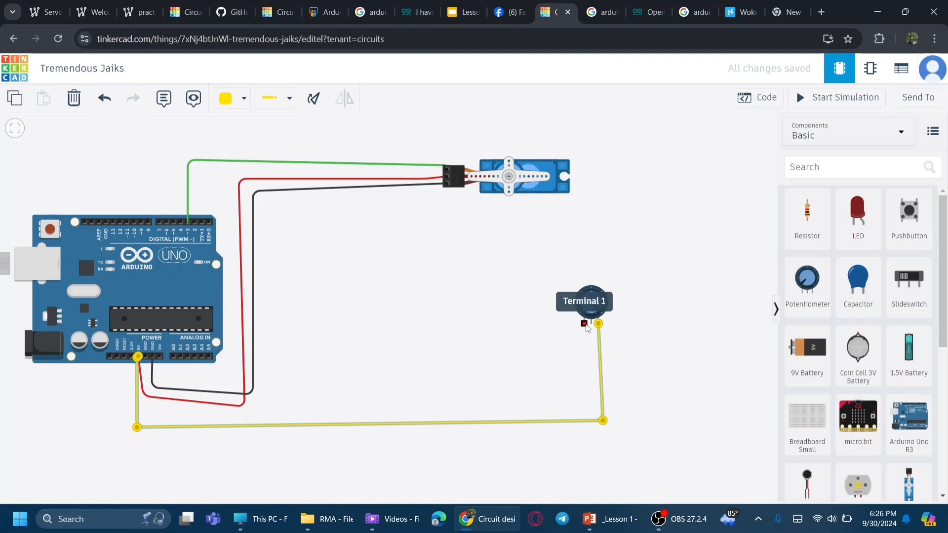
Step: Wire the potentiometer's terminal 1 to the Arduino's GND pin
{"action": "left_click", "coordinate": [585, 324]}
{"action": "left_click", "coordinate": [588, 403]}
{"action": "left_click", "coordinate": [140, 413]}
{"action": "left_click", "coordinate": [145, 356]}
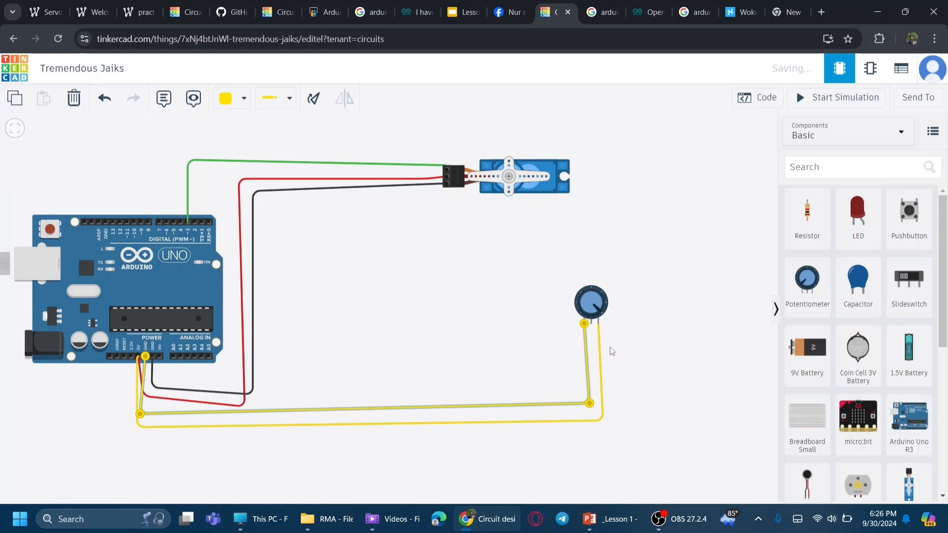
Step: Color the potentiometer's 5V wire red and its ground wire black
{"action": "left_click", "coordinate": [601, 351]}
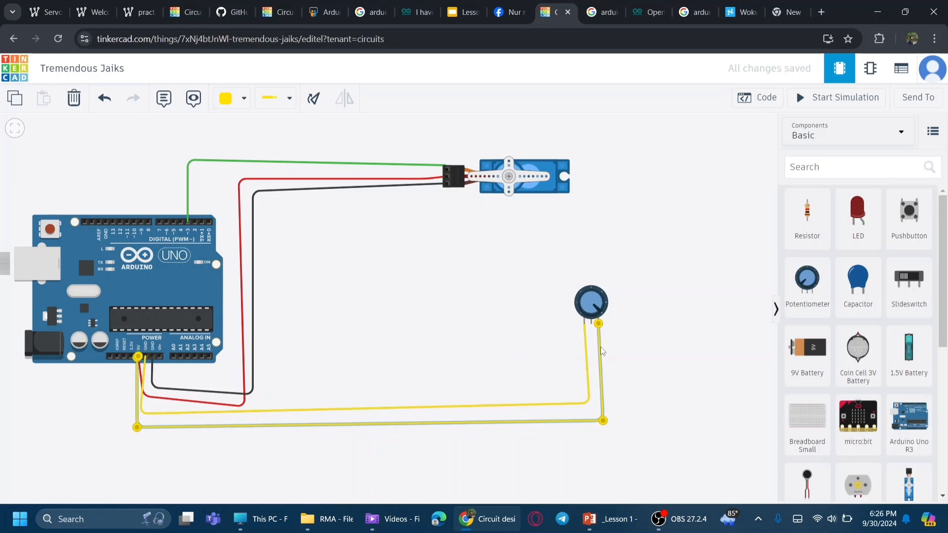
{"action": "left_click", "coordinate": [226, 97]}
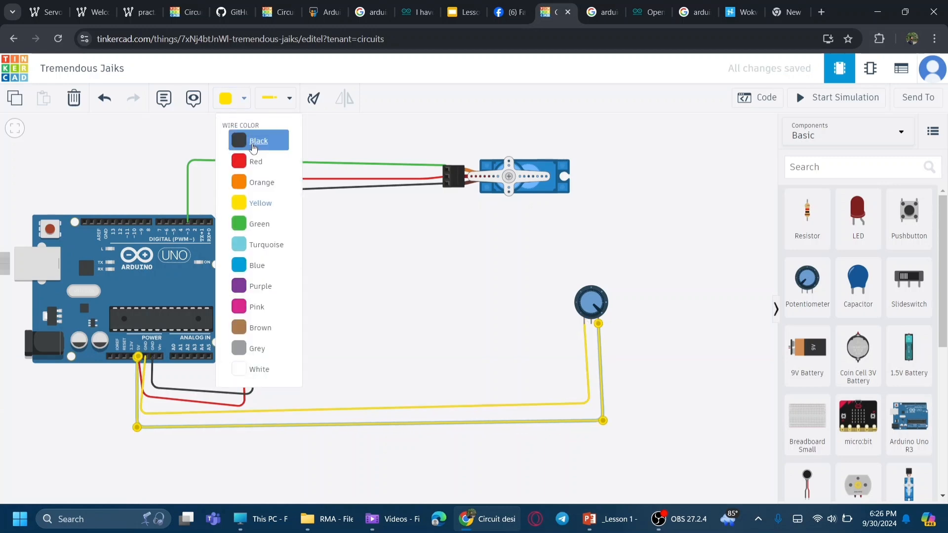
{"action": "left_click", "coordinate": [254, 161]}
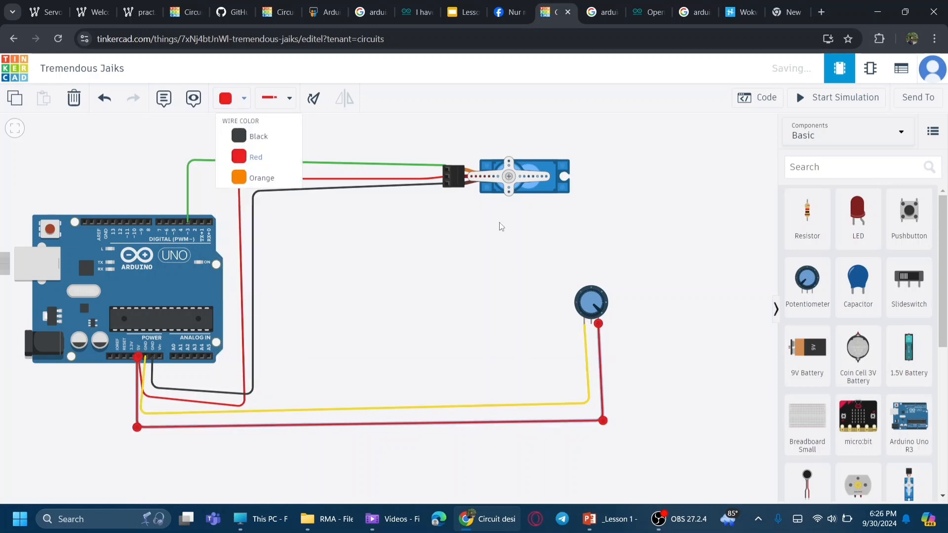
{"action": "left_click", "coordinate": [588, 350]}
{"action": "left_click", "coordinate": [241, 101]}
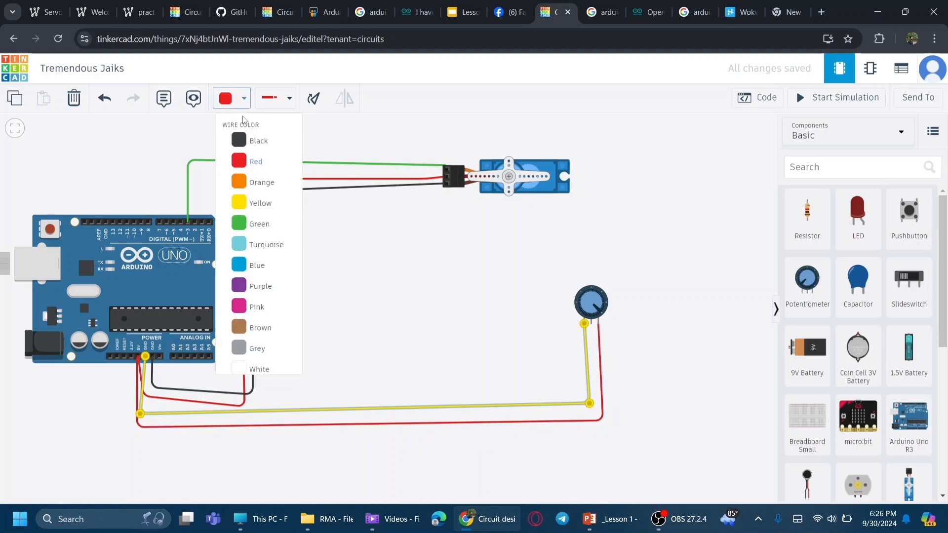
{"action": "left_click", "coordinate": [249, 143]}
Step: Wire the potentiometer's wiper to the Arduino's A0 analog pin and color that wire orange
{"action": "left_click", "coordinate": [655, 326]}
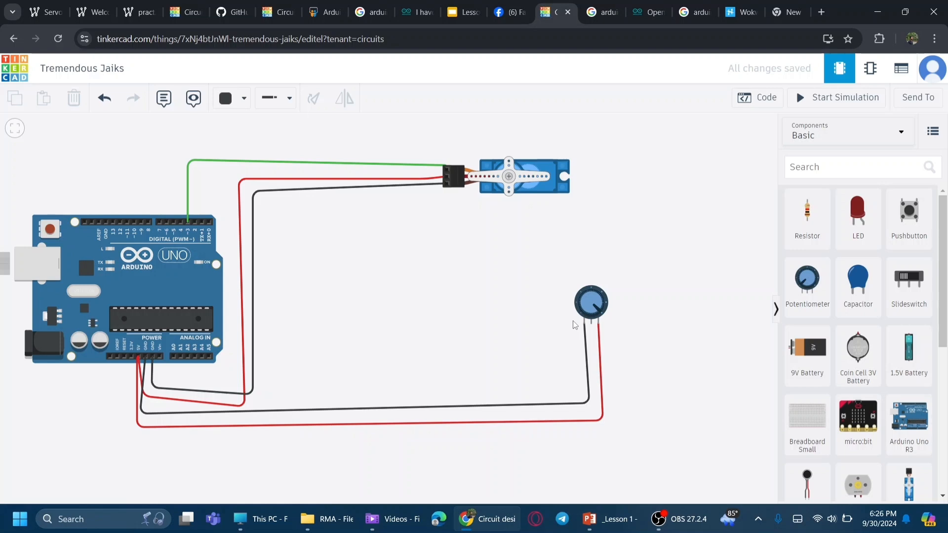
{"action": "left_click", "coordinate": [592, 325]}
{"action": "left_click", "coordinate": [590, 389]}
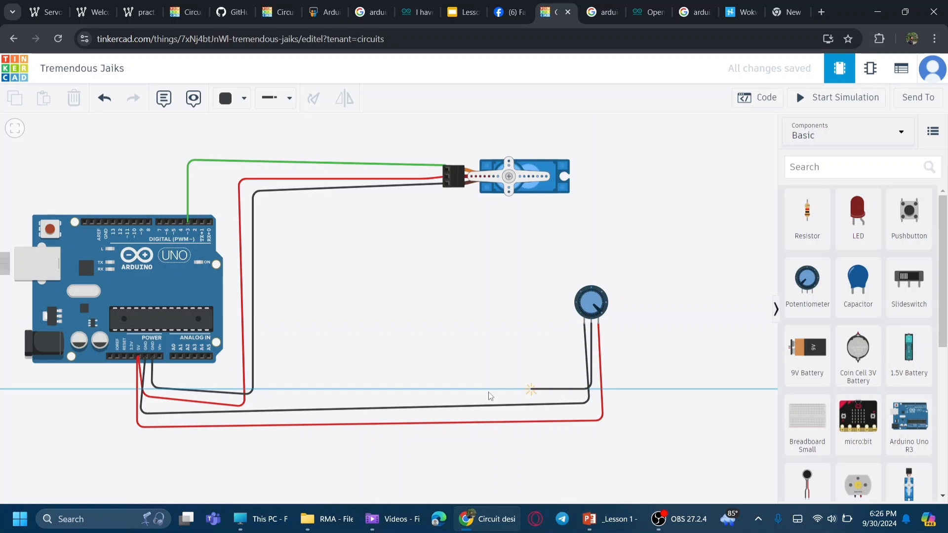
{"action": "left_click", "coordinate": [170, 379]}
{"action": "left_click", "coordinate": [173, 357]}
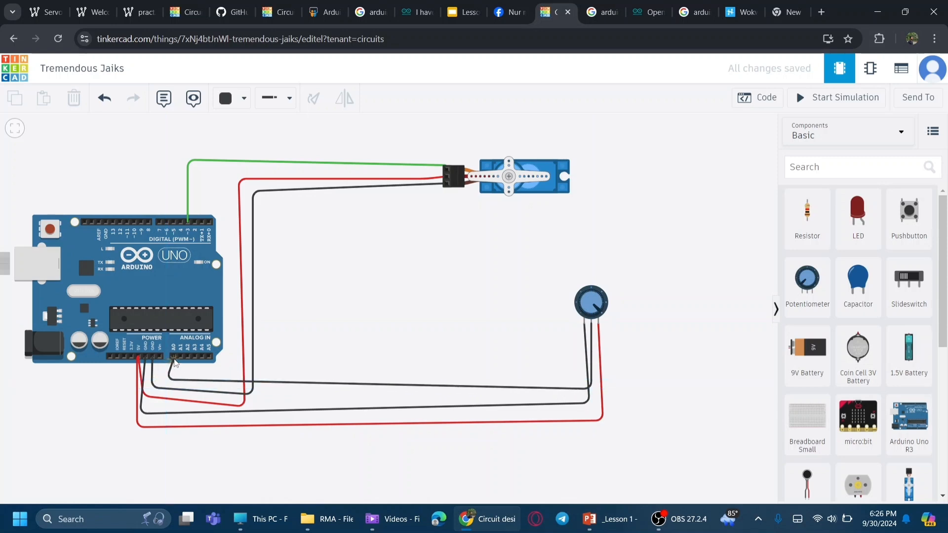
{"action": "left_click", "coordinate": [281, 383]}
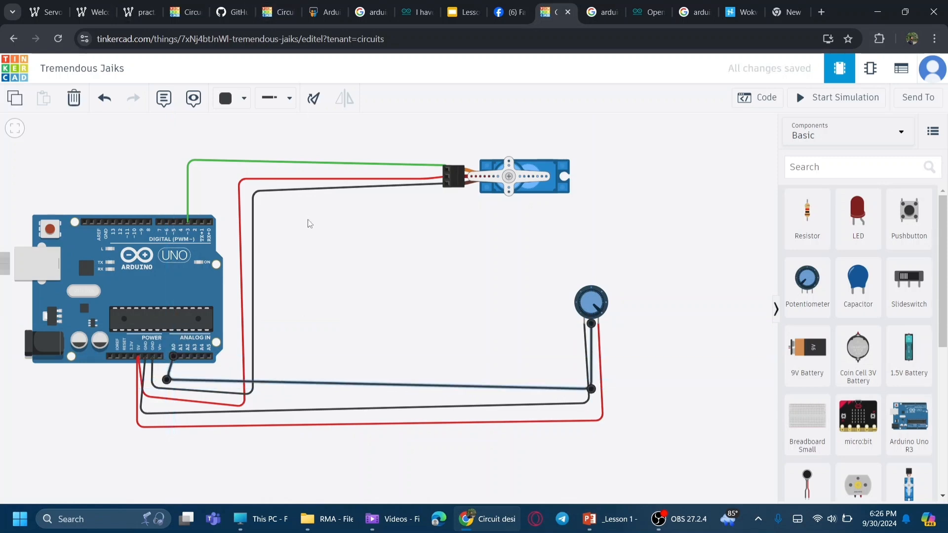
{"action": "left_click_drag", "start_coordinate": [167, 379], "coordinate": [173, 379]}
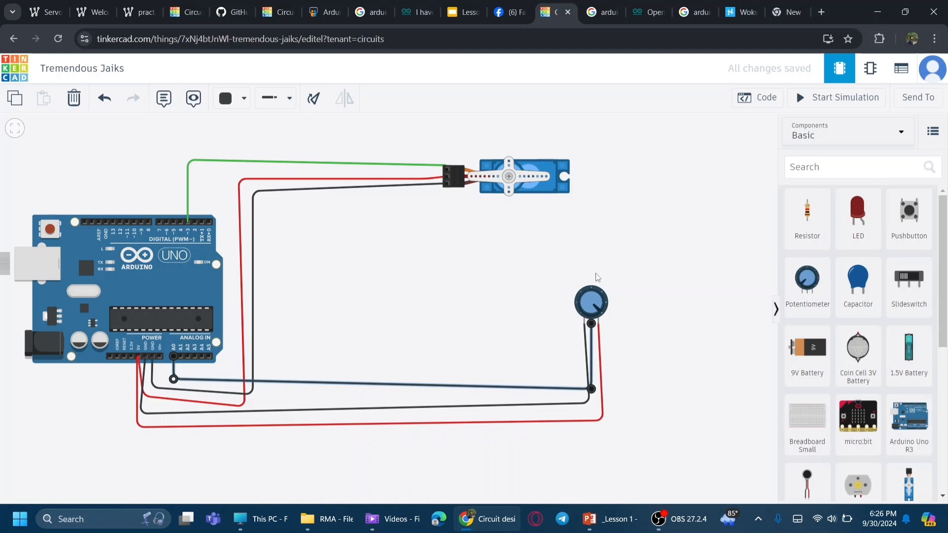
{"action": "left_click", "coordinate": [242, 99]}
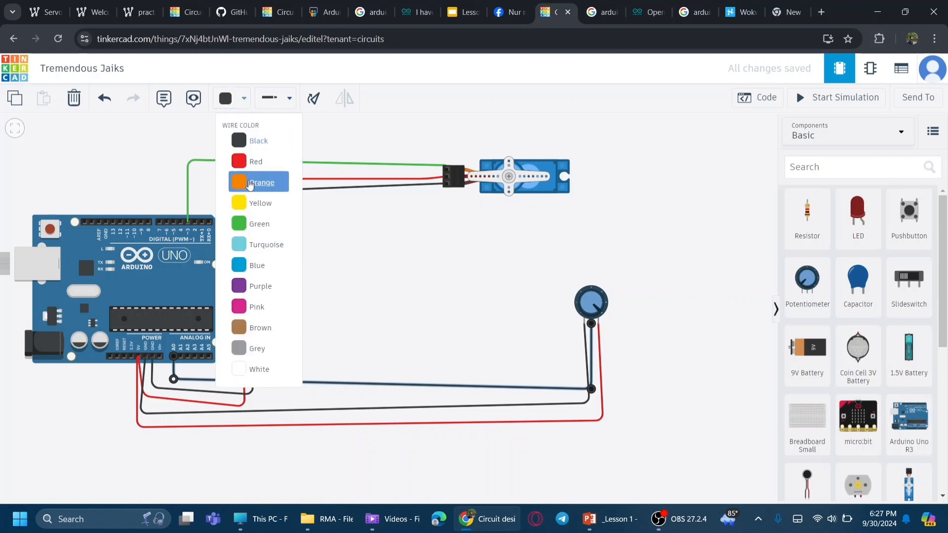
{"action": "left_click", "coordinate": [250, 183]}
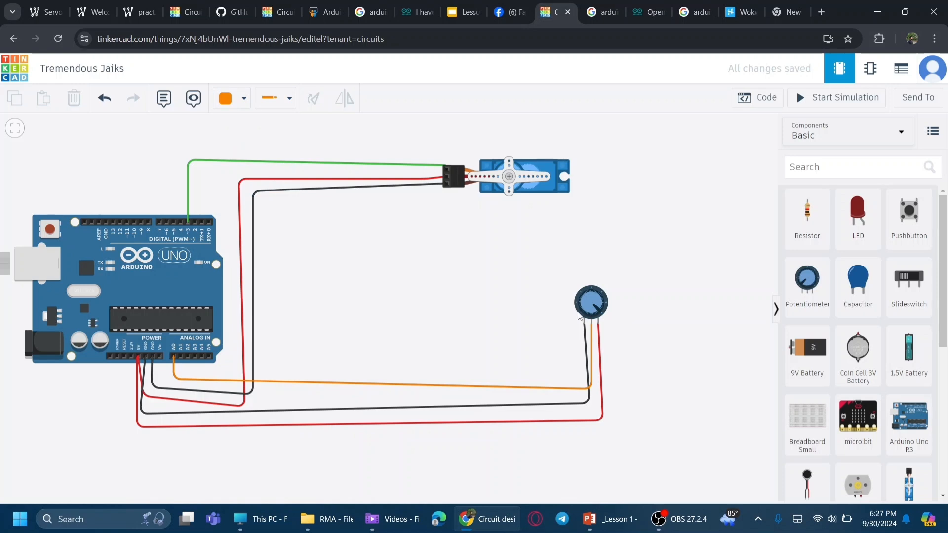
Step: Move the potentiometer closer to the Arduino and re-route its three wires beneath it
{"action": "left_click", "coordinate": [760, 99]}
{"action": "left_click", "coordinate": [760, 98]}
{"action": "left_click_drag", "start_coordinate": [589, 306], "coordinate": [359, 321]}
{"action": "left_click_drag", "start_coordinate": [581, 389], "coordinate": [363, 471]}
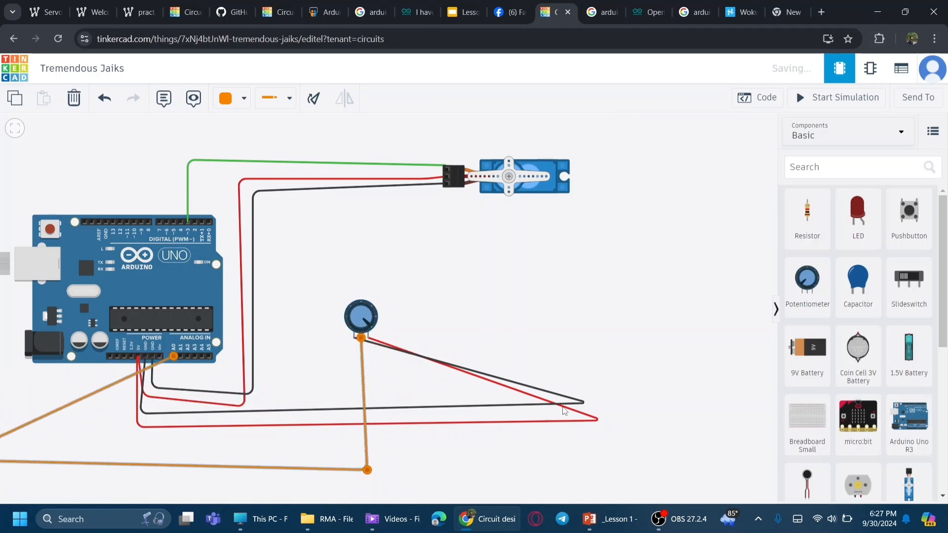
{"action": "left_click_drag", "start_coordinate": [580, 404], "coordinate": [365, 478]}
{"action": "left_click_drag", "start_coordinate": [598, 421], "coordinate": [363, 485]}
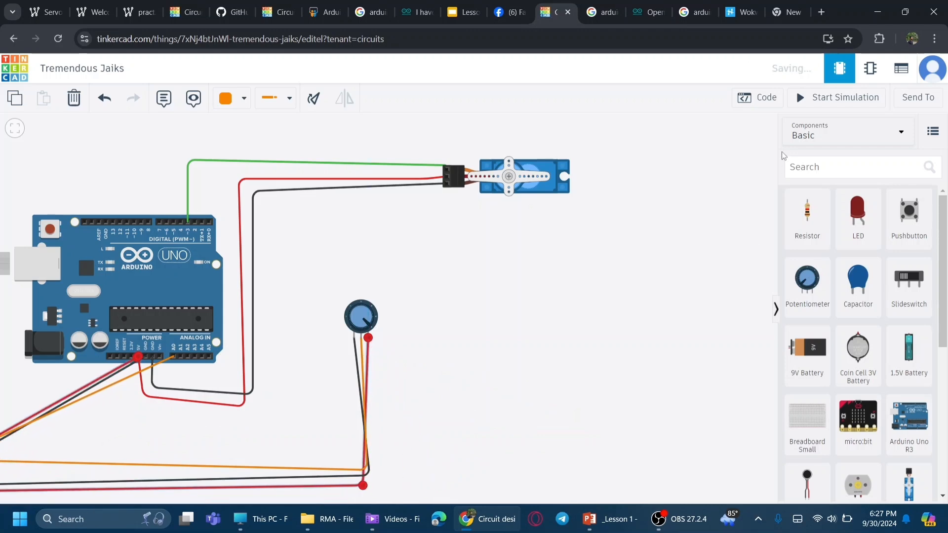
Step: In the code blocks, set the servo rotation angle to a read analog pin A0 block
{"action": "left_click", "coordinate": [756, 98]}
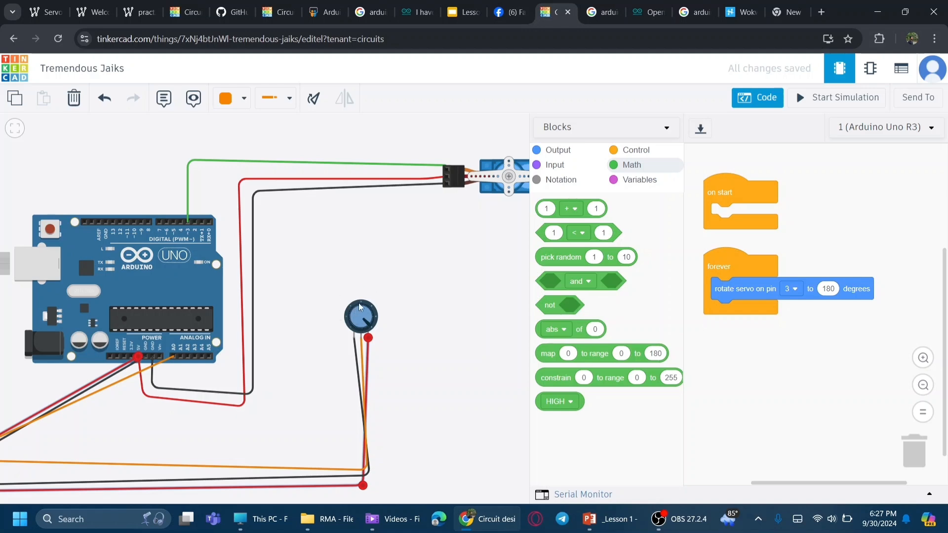
{"action": "left_click", "coordinate": [551, 168]}
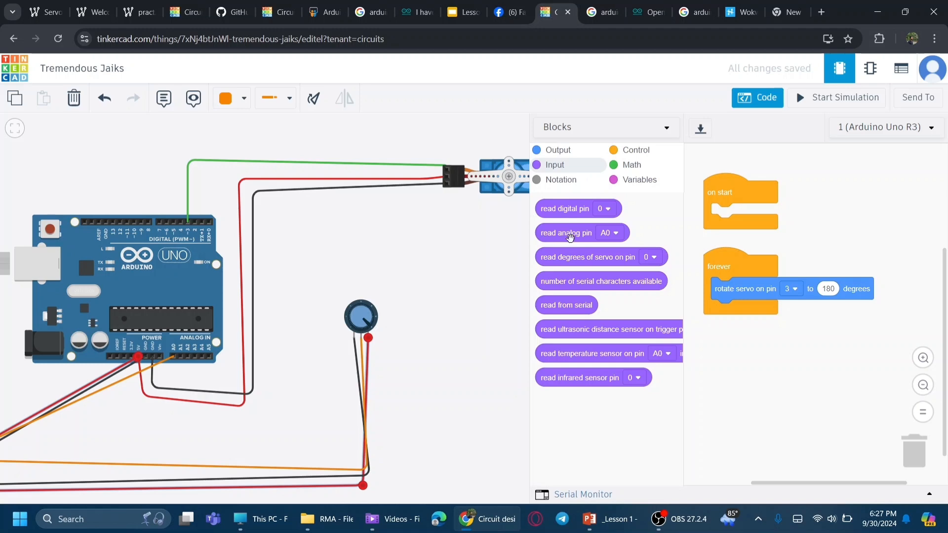
{"action": "left_click_drag", "start_coordinate": [570, 237], "coordinate": [800, 242]}
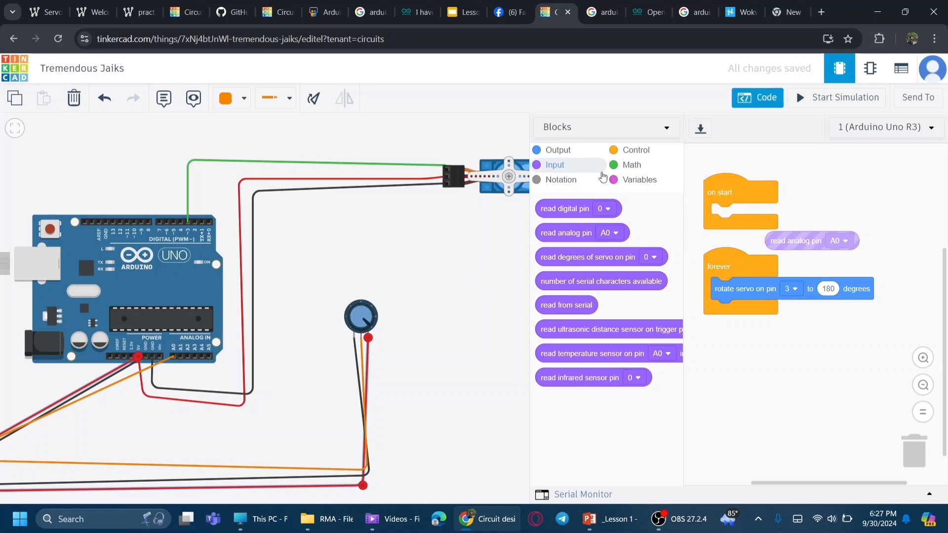
{"action": "left_click_drag", "start_coordinate": [767, 249], "coordinate": [835, 290]}
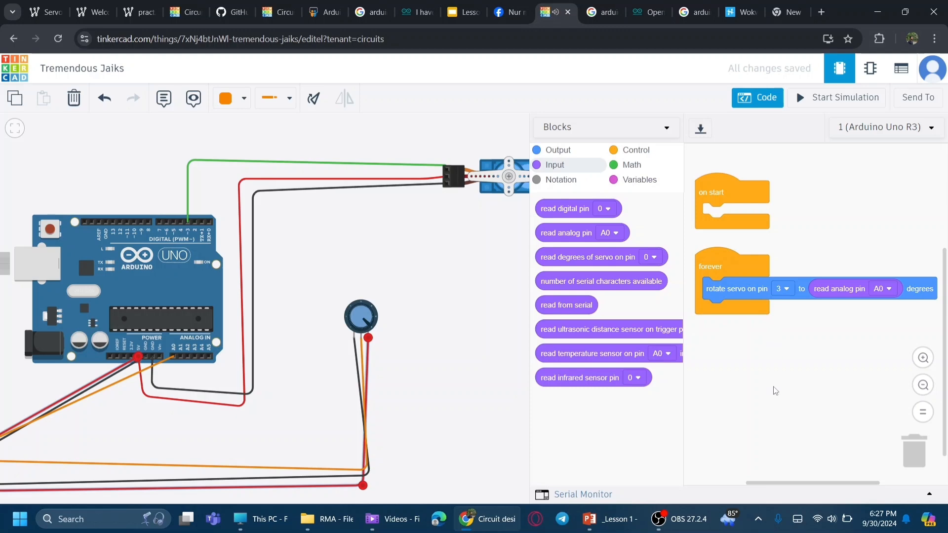
Step: Switch to Blocks + Text mode to examine the generated C++ code, then return to Blocks mode
{"action": "left_click_drag", "start_coordinate": [773, 482], "coordinate": [809, 482]}
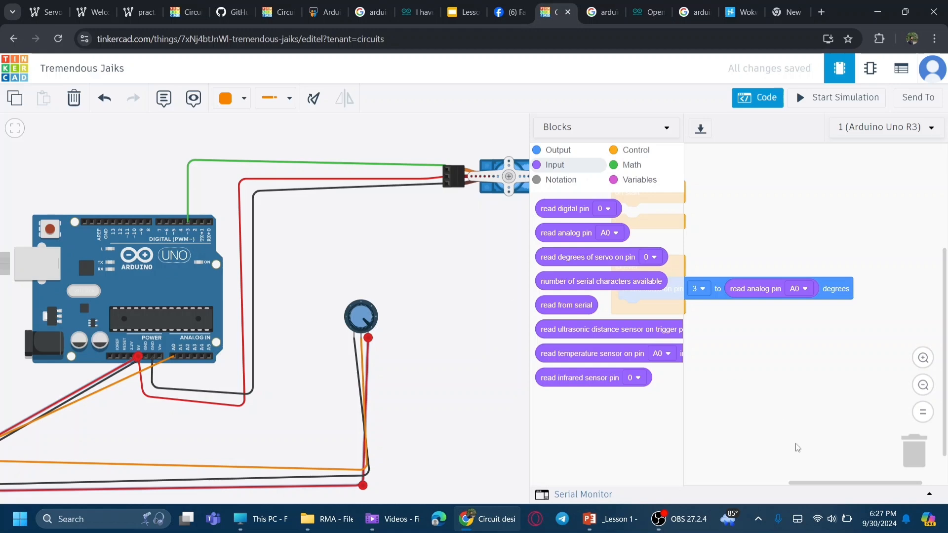
{"action": "left_click_drag", "start_coordinate": [805, 484], "coordinate": [764, 489]}
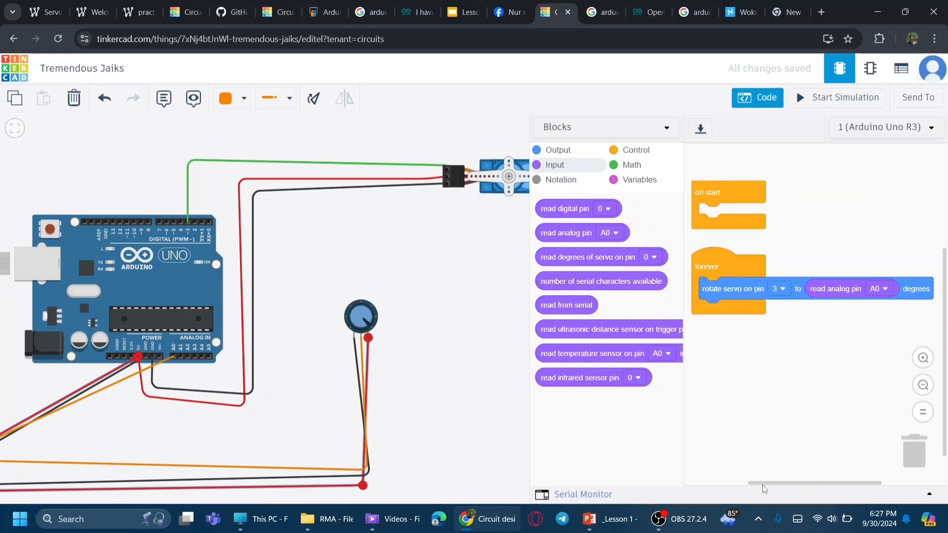
{"action": "left_click", "coordinate": [616, 130]}
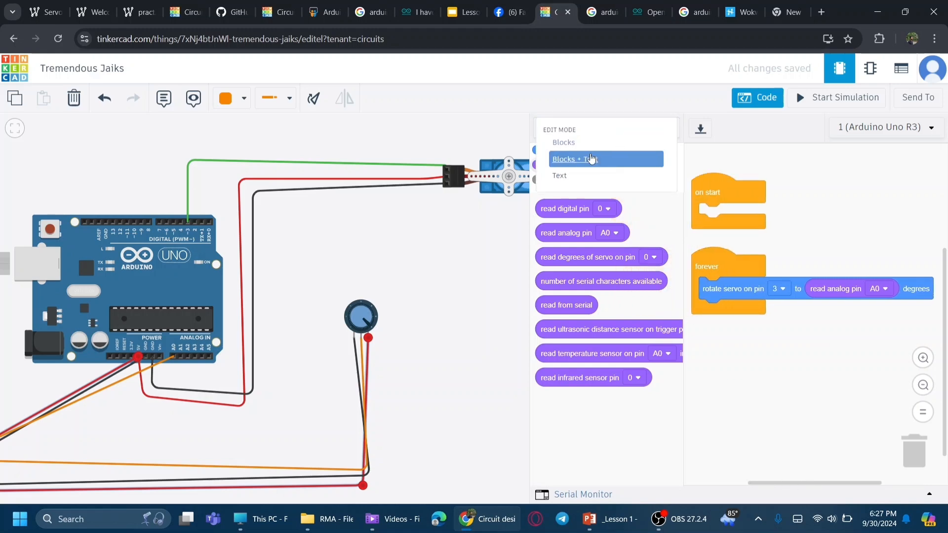
{"action": "left_click", "coordinate": [592, 159]}
{"action": "left_click_drag", "start_coordinate": [698, 289], "coordinate": [745, 287]}
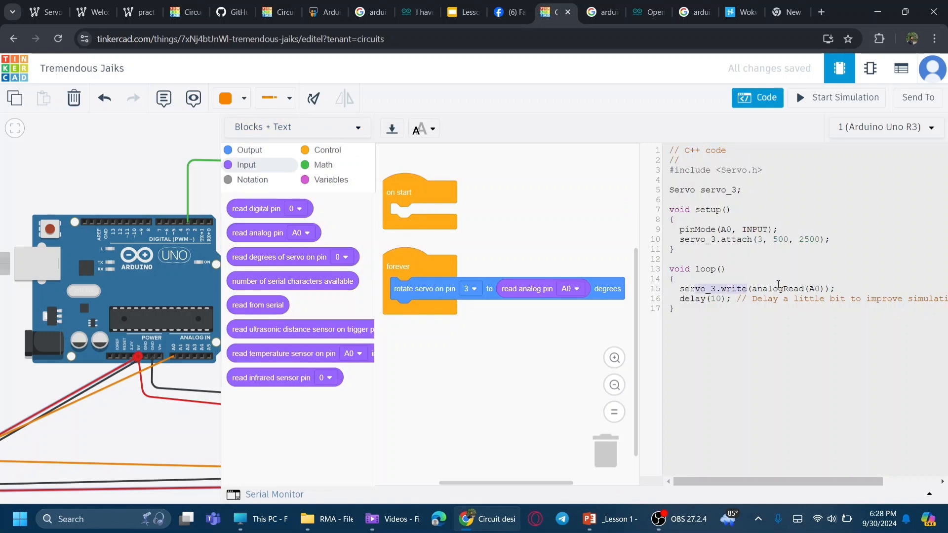
{"action": "left_click_drag", "start_coordinate": [753, 290], "coordinate": [821, 289]}
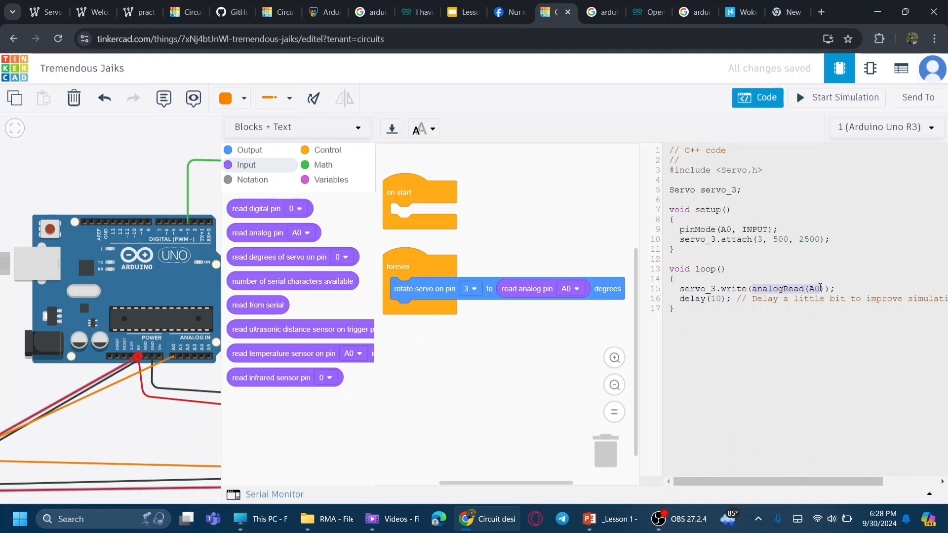
{"action": "left_click", "coordinate": [363, 129]}
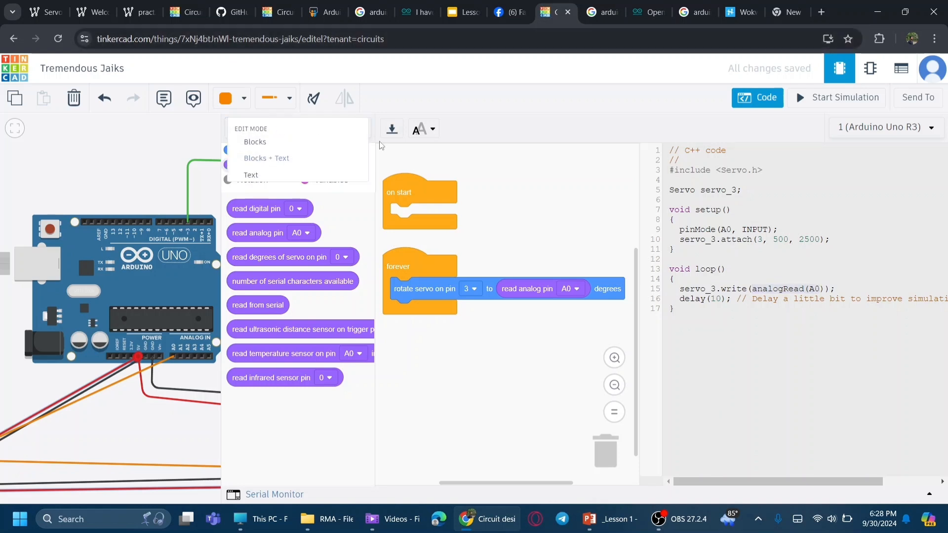
{"action": "left_click", "coordinate": [254, 141]}
Step: Start the simulation and turn the potentiometer knob to test the servo's movement
{"action": "left_click", "coordinate": [820, 98]}
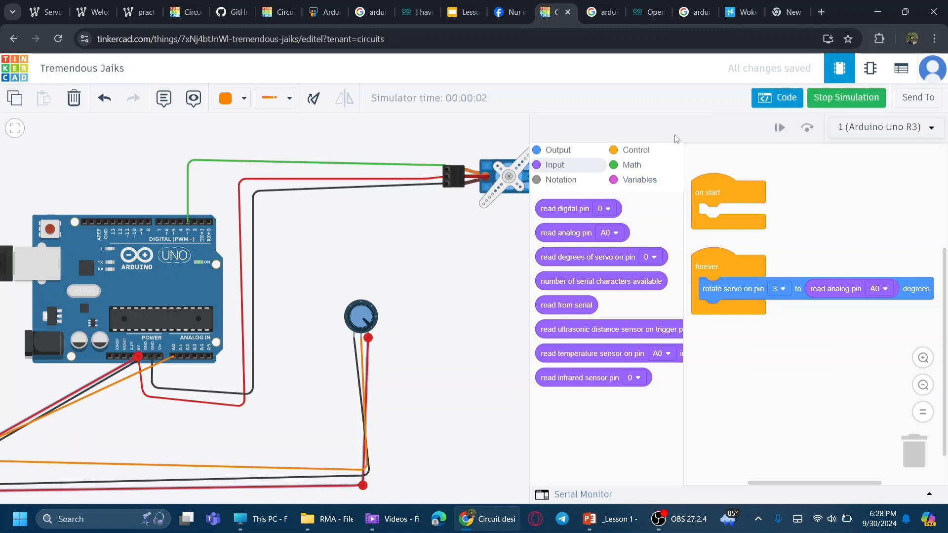
{"action": "left_click", "coordinate": [789, 98]}
{"action": "left_click_drag", "start_coordinate": [369, 322], "coordinate": [349, 337]}
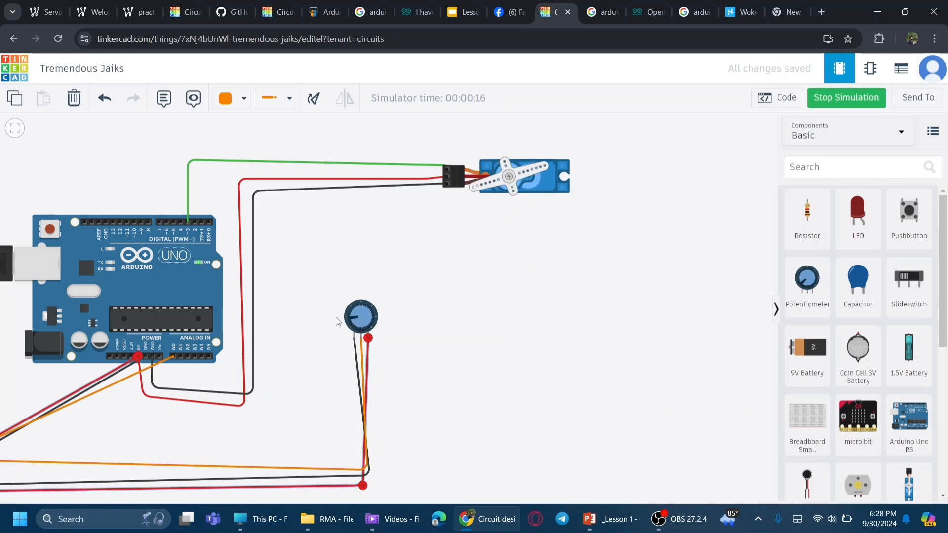
{"action": "left_click_drag", "start_coordinate": [361, 277], "coordinate": [393, 340]}
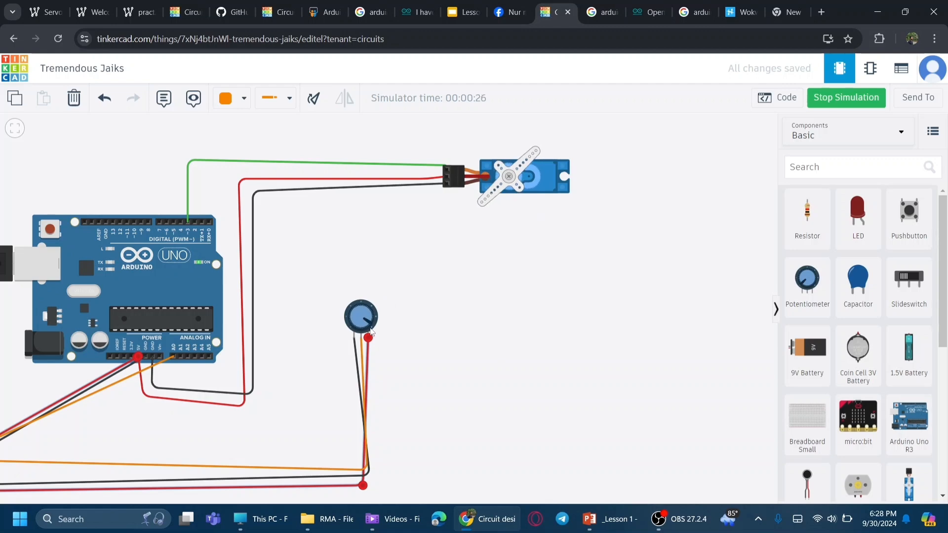
{"action": "left_click", "coordinate": [372, 331]}
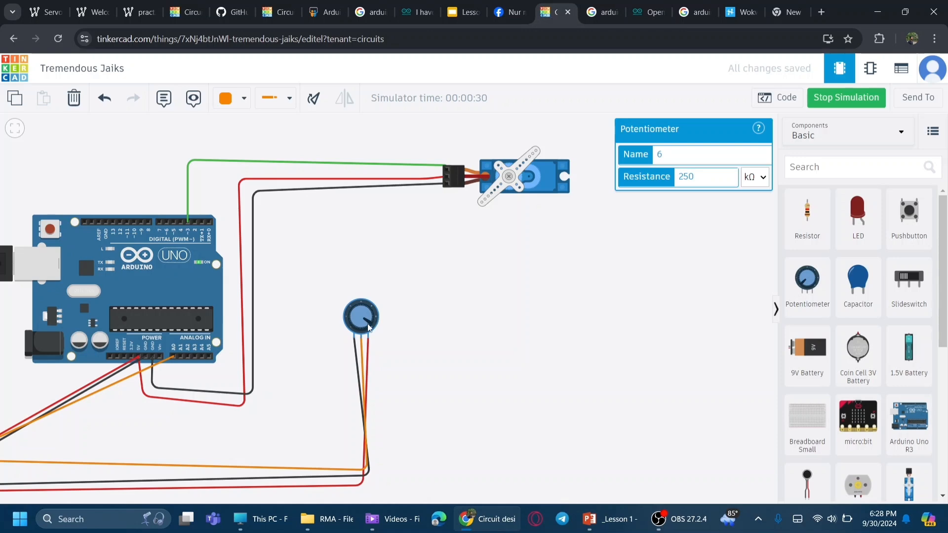
{"action": "left_click", "coordinate": [412, 322]}
{"action": "left_click_drag", "start_coordinate": [375, 320], "coordinate": [347, 332]}
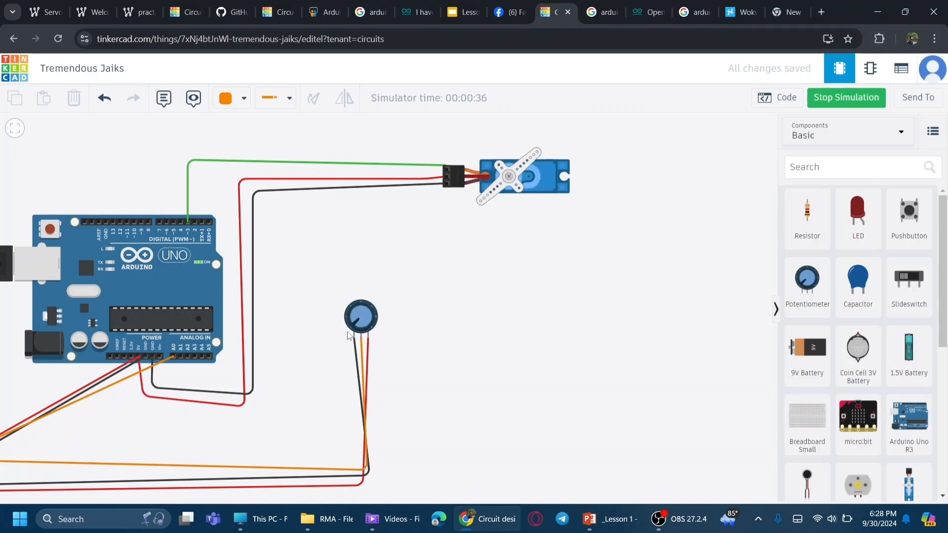
Step: Add a print to serial monitor block below the rotate servo block in the forever loop
{"action": "left_click", "coordinate": [776, 99]}
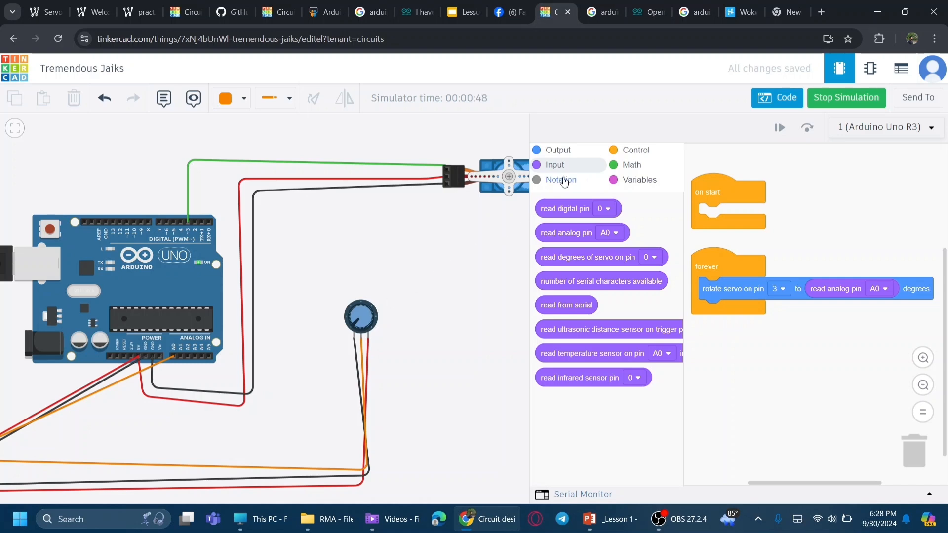
{"action": "left_click", "coordinate": [582, 151]}
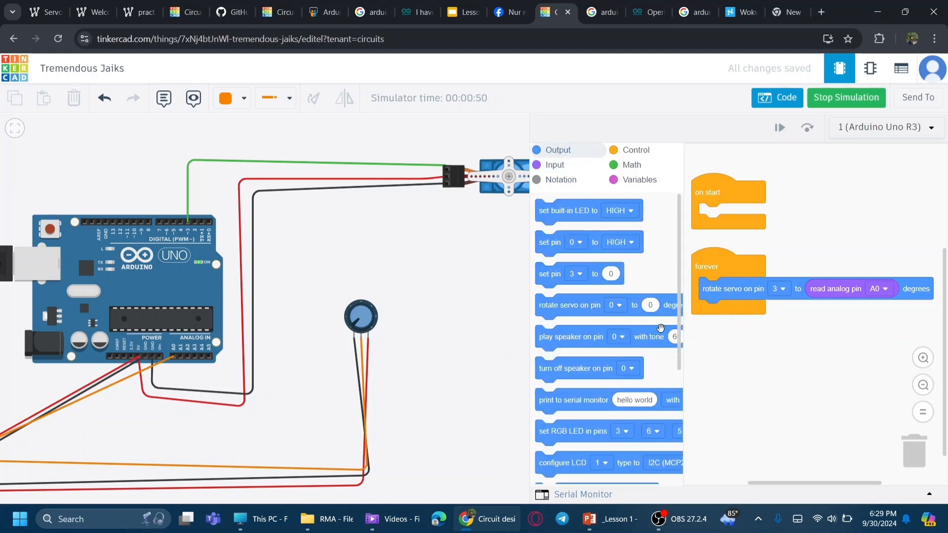
{"action": "left_click_drag", "start_coordinate": [564, 403], "coordinate": [730, 311]}
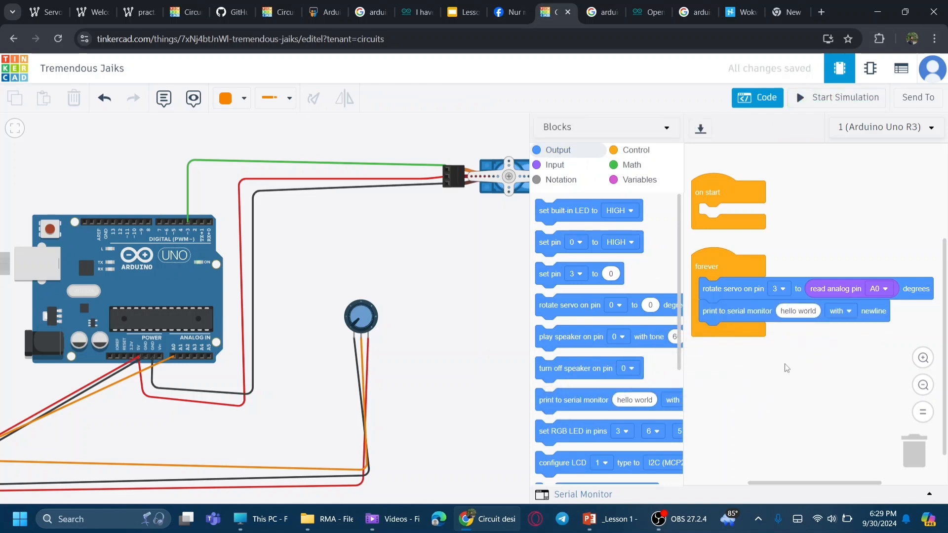
Step: Run the simulation and examine the output in the Serial Monitor
{"action": "left_click", "coordinate": [580, 495]}
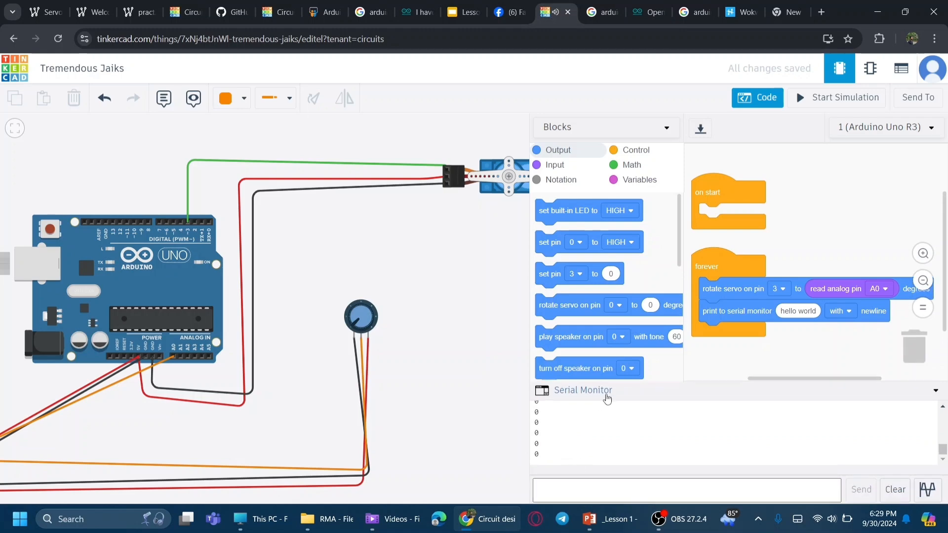
{"action": "left_click", "coordinate": [576, 398]}
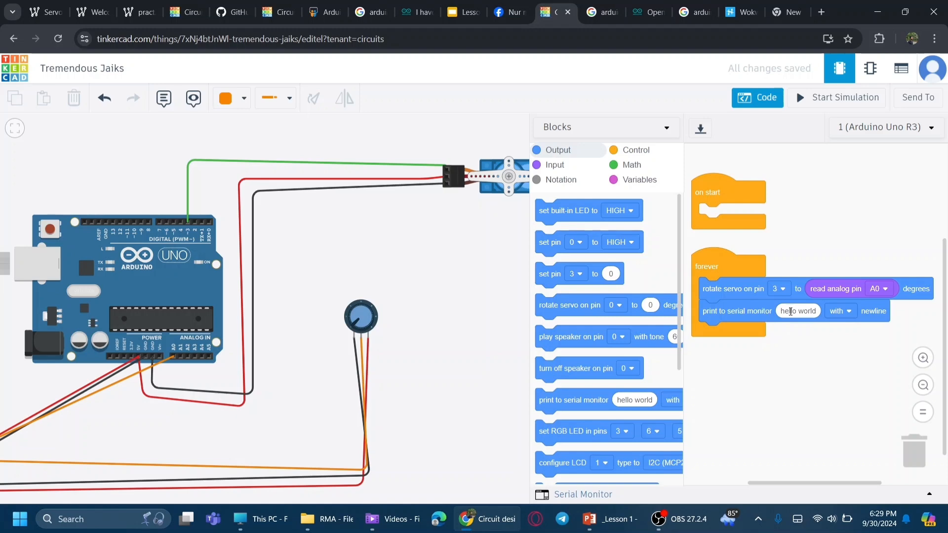
{"action": "left_click", "coordinate": [804, 98]}
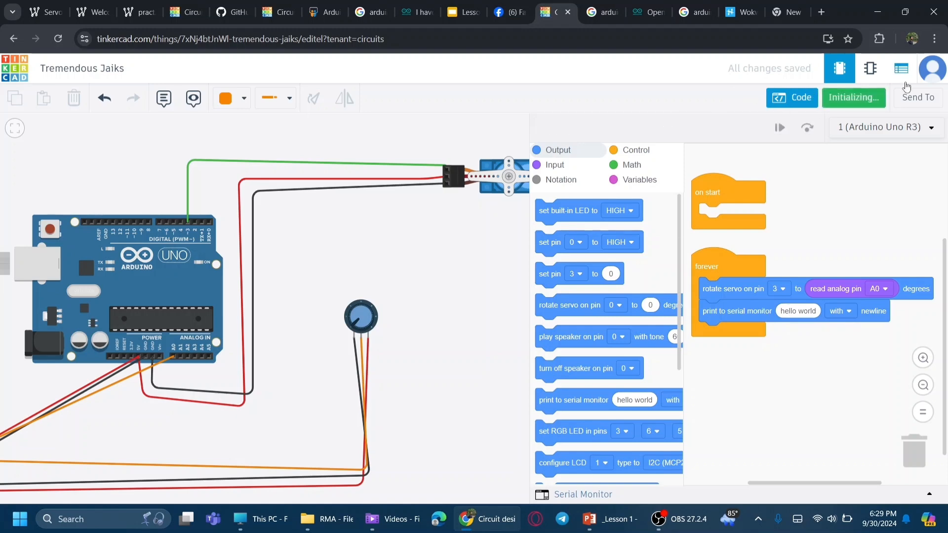
{"action": "left_click", "coordinate": [585, 496]}
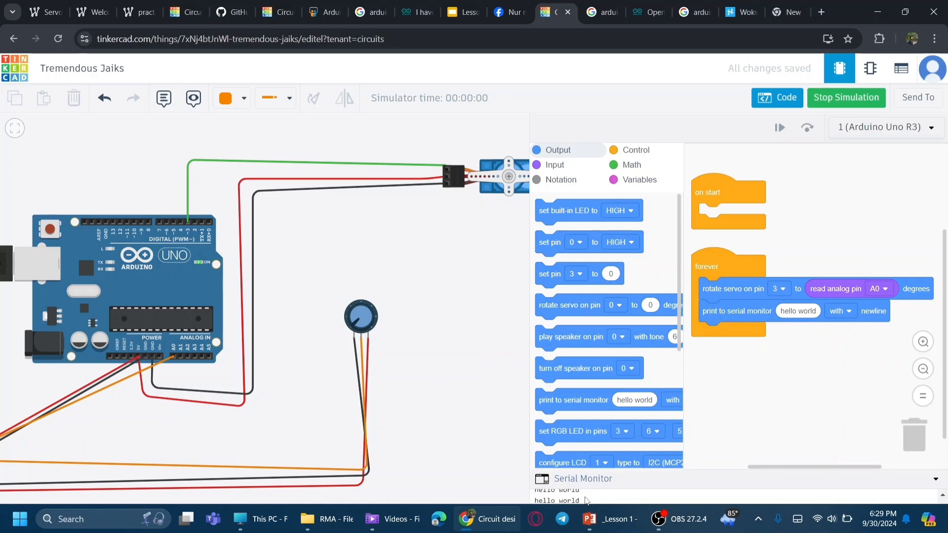
{"action": "left_click", "coordinate": [798, 310]}
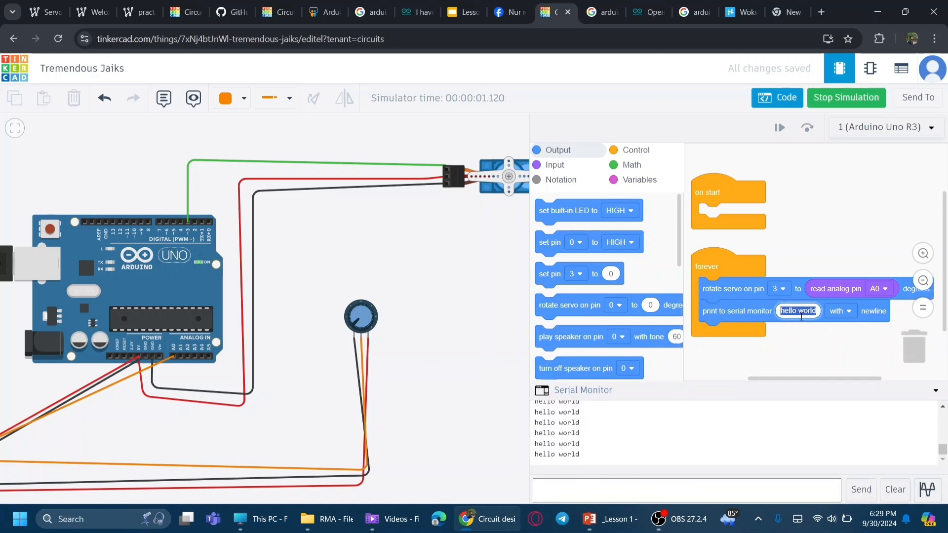
{"action": "left_click", "coordinate": [560, 396]}
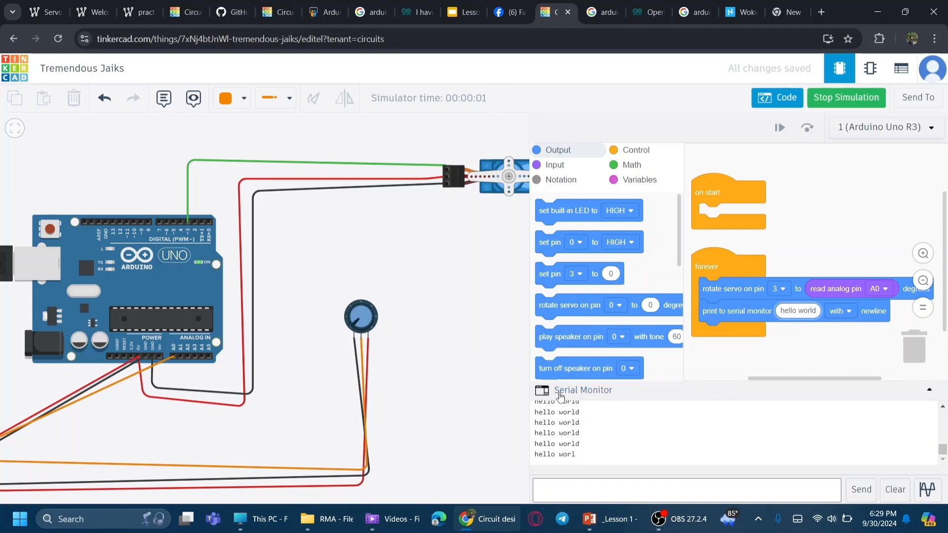
Step: Stop the simulation and move the read analog pin A0 block into the print to serial monitor block
{"action": "left_click", "coordinate": [832, 105]}
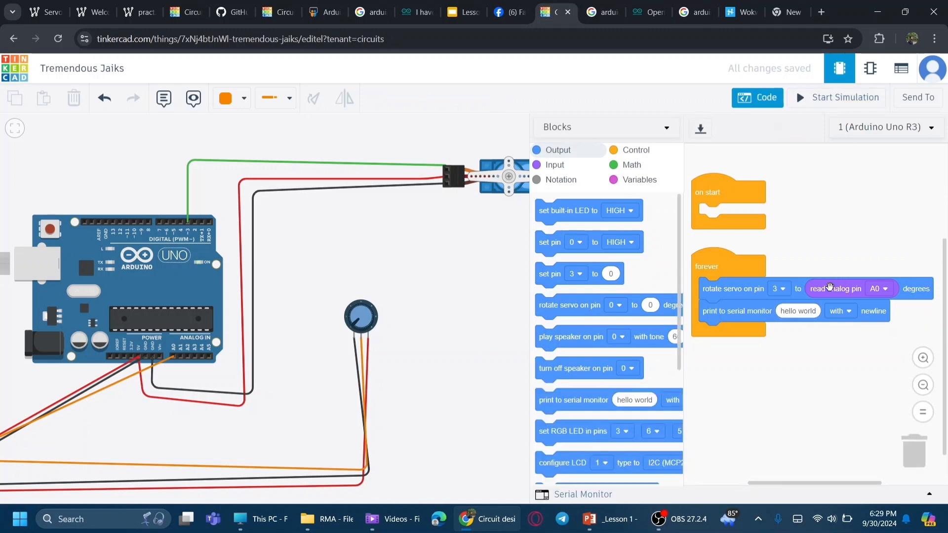
{"action": "left_click_drag", "start_coordinate": [828, 290], "coordinate": [812, 318]}
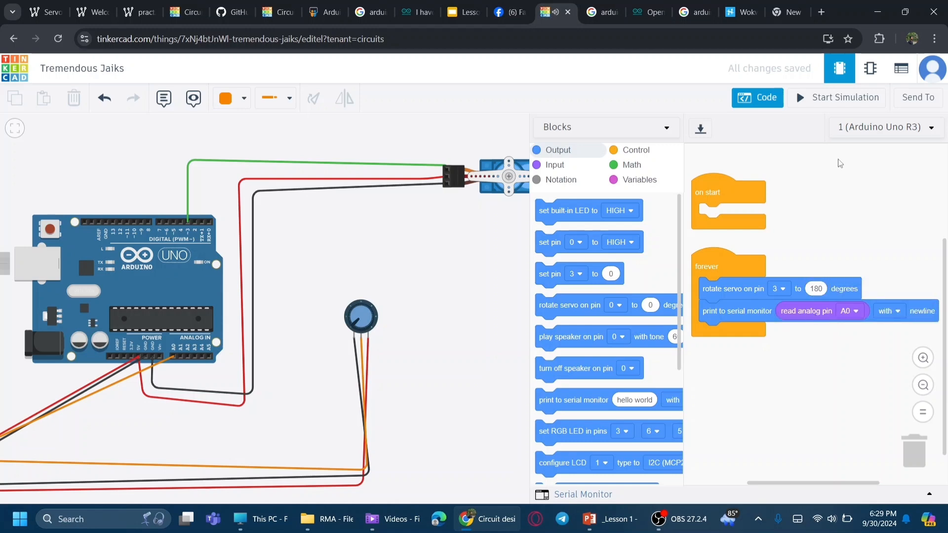
Step: Run the simulation with the Serial Monitor open and turn the potentiometer knob to test the readings
{"action": "left_click", "coordinate": [835, 101]}
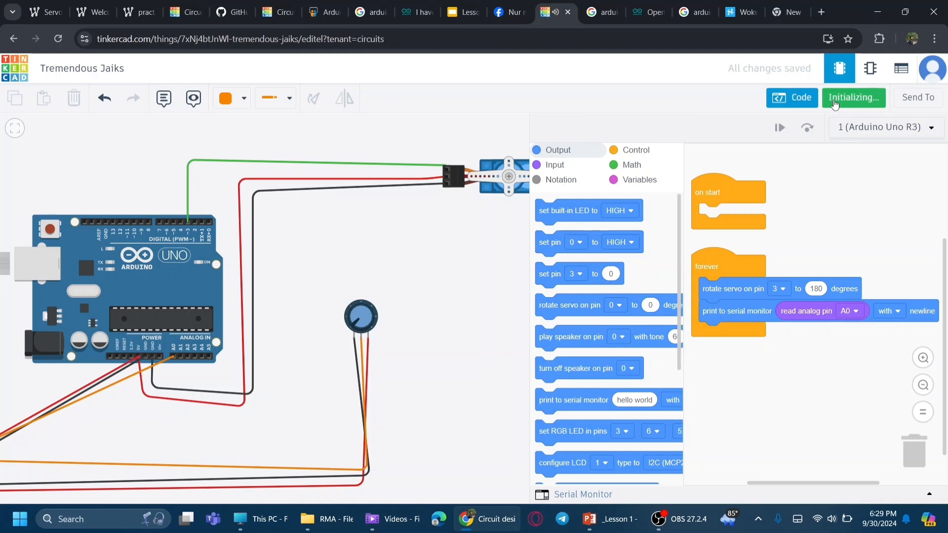
{"action": "left_click", "coordinate": [591, 495]}
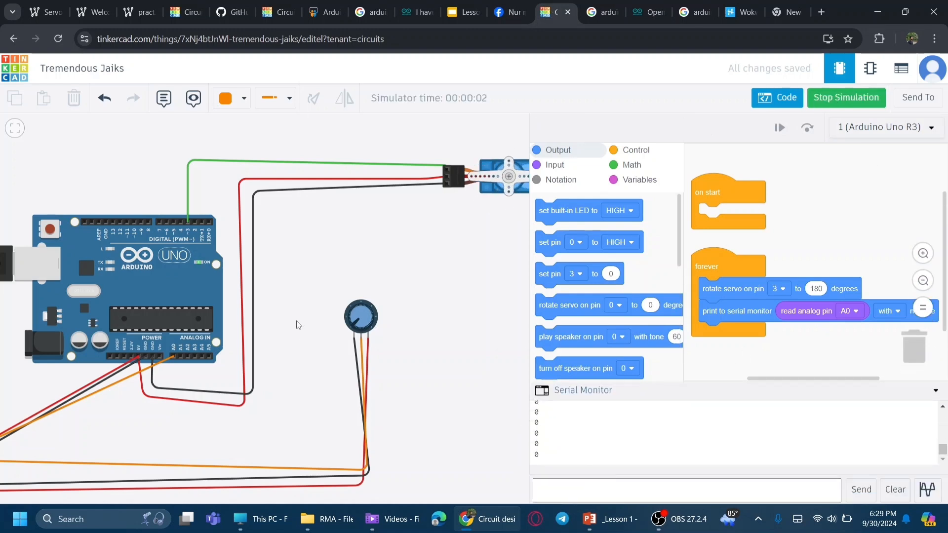
{"action": "mouse_move", "coordinate": [351, 326]}
{"action": "left_mouse_down"}
{"action": "mouse_move", "coordinate": [362, 308]}
{"action": "mouse_move", "coordinate": [376, 320]}
{"action": "mouse_move", "coordinate": [368, 332]}
{"action": "left_mouse_up"}
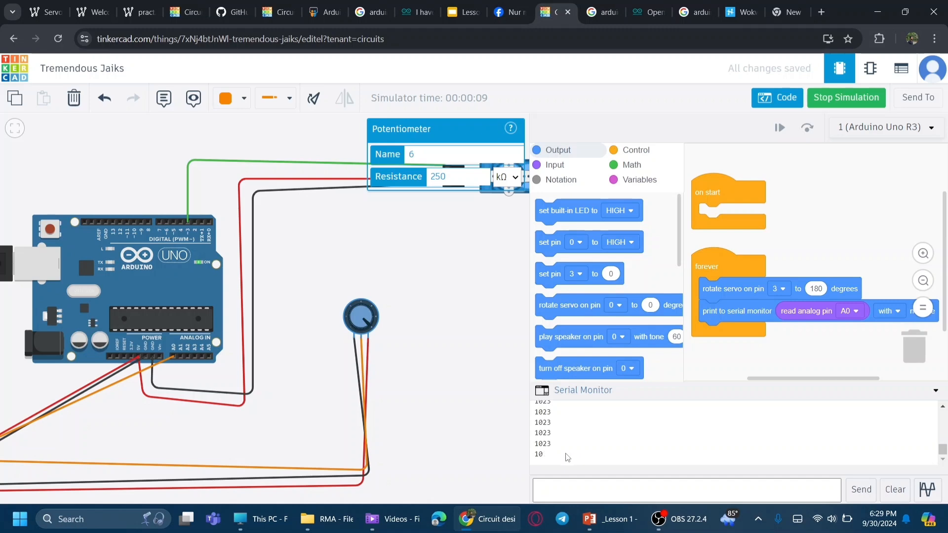
{"action": "mouse_move", "coordinate": [369, 326]}
{"action": "left_mouse_down"}
{"action": "mouse_move", "coordinate": [354, 303]}
{"action": "mouse_move", "coordinate": [352, 337]}
{"action": "mouse_move", "coordinate": [355, 308]}
{"action": "mouse_move", "coordinate": [376, 328]}
{"action": "mouse_move", "coordinate": [364, 301]}
{"action": "mouse_move", "coordinate": [353, 322]}
{"action": "mouse_move", "coordinate": [355, 310]}
{"action": "mouse_move", "coordinate": [377, 320]}
{"action": "mouse_move", "coordinate": [370, 334]}
{"action": "left_mouse_up"}
{"action": "left_click", "coordinate": [457, 271]}
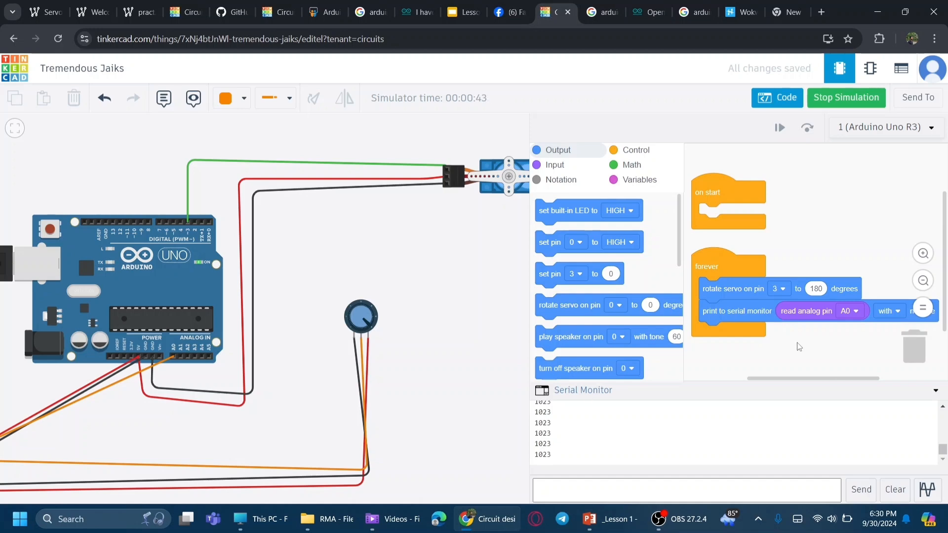
Step: Insert a map block into the print to serial monitor block, mapping read analog pin A0 to range 0 to 180
{"action": "left_click", "coordinate": [617, 166]}
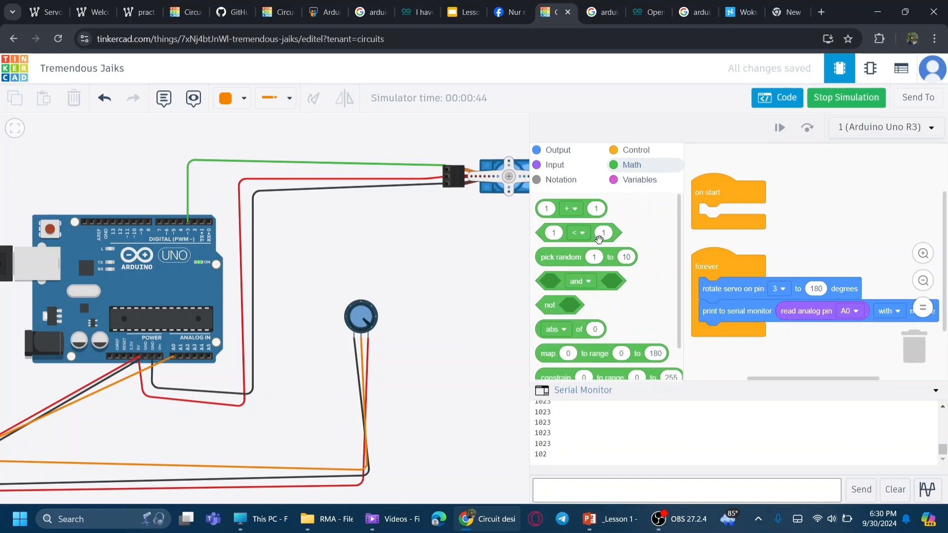
{"action": "scroll", "coordinate": [680, 244], "scroll_direction": "down", "scroll_amount": 2}
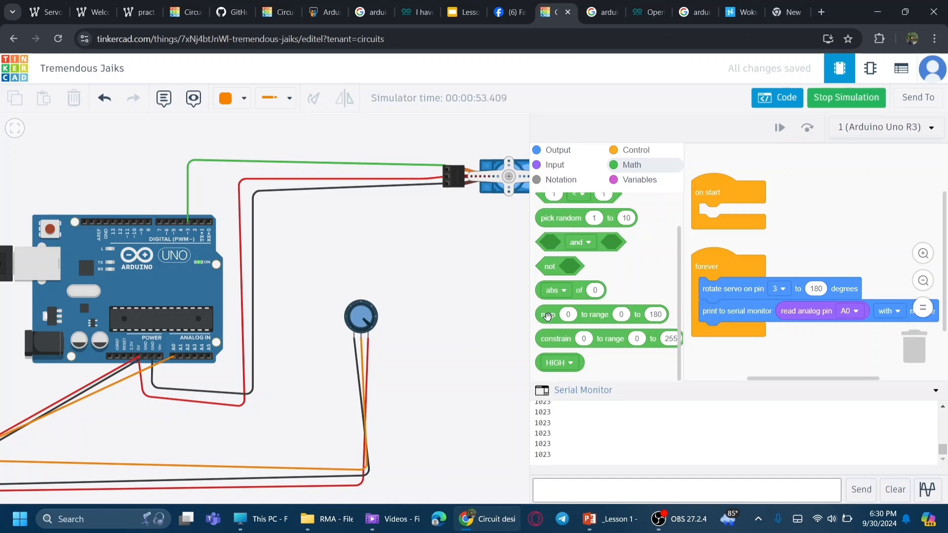
{"action": "left_click_drag", "start_coordinate": [548, 317], "coordinate": [744, 360]}
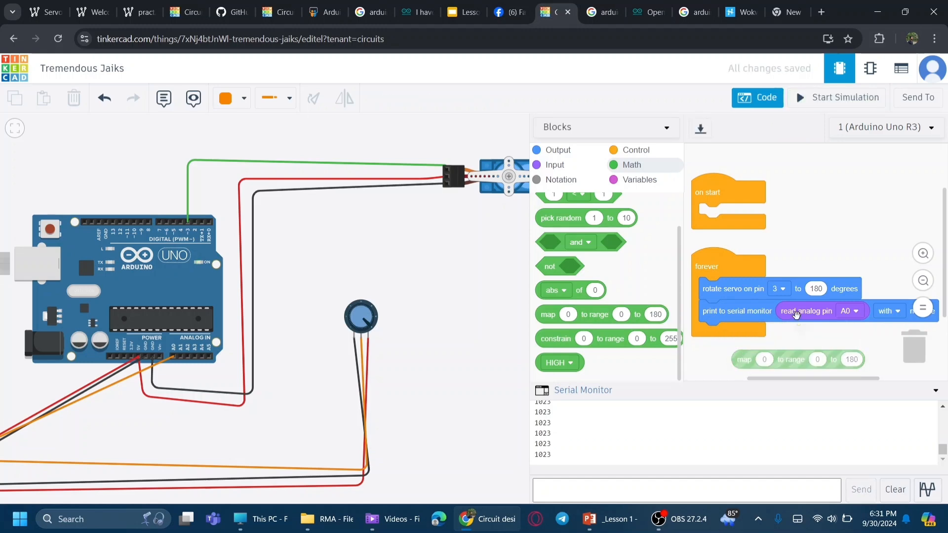
{"action": "left_click_drag", "start_coordinate": [796, 314], "coordinate": [774, 322]}
{"action": "left_click_drag", "start_coordinate": [745, 379], "coordinate": [772, 376]}
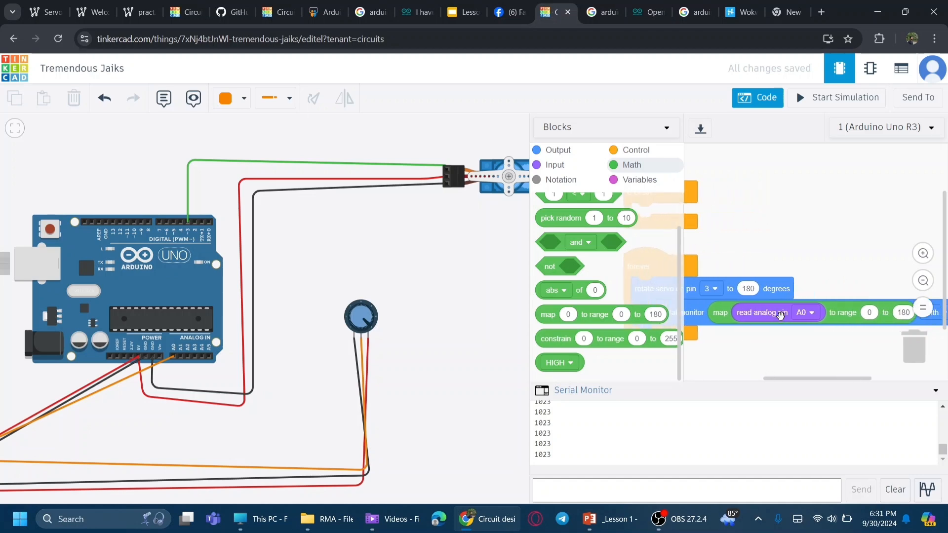
{"action": "left_click_drag", "start_coordinate": [823, 379], "coordinate": [835, 378]}
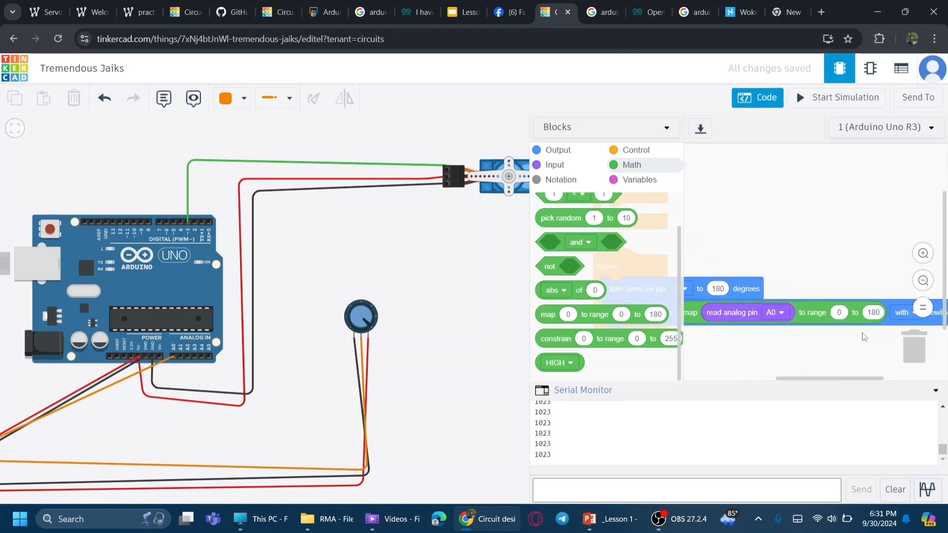
Step: Run the simulation and turn the potentiometer knob to check the mapped readings
{"action": "left_click", "coordinate": [831, 101]}
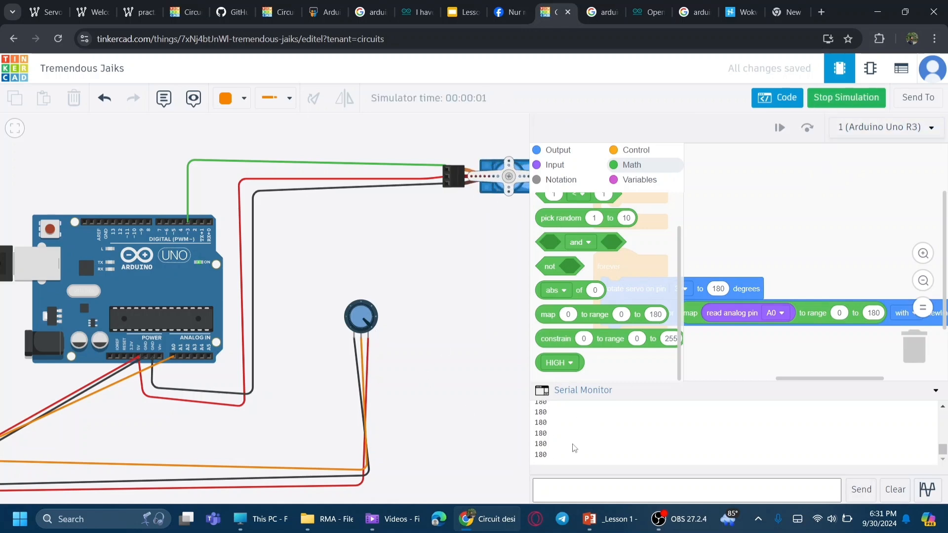
{"action": "mouse_move", "coordinate": [370, 325]}
{"action": "left_mouse_down"}
{"action": "mouse_move", "coordinate": [363, 306]}
{"action": "mouse_move", "coordinate": [348, 321]}
{"action": "mouse_move", "coordinate": [357, 334]}
{"action": "mouse_move", "coordinate": [360, 302]}
{"action": "mouse_move", "coordinate": [376, 315]}
{"action": "mouse_move", "coordinate": [370, 338]}
{"action": "mouse_move", "coordinate": [380, 324]}
{"action": "left_mouse_up"}
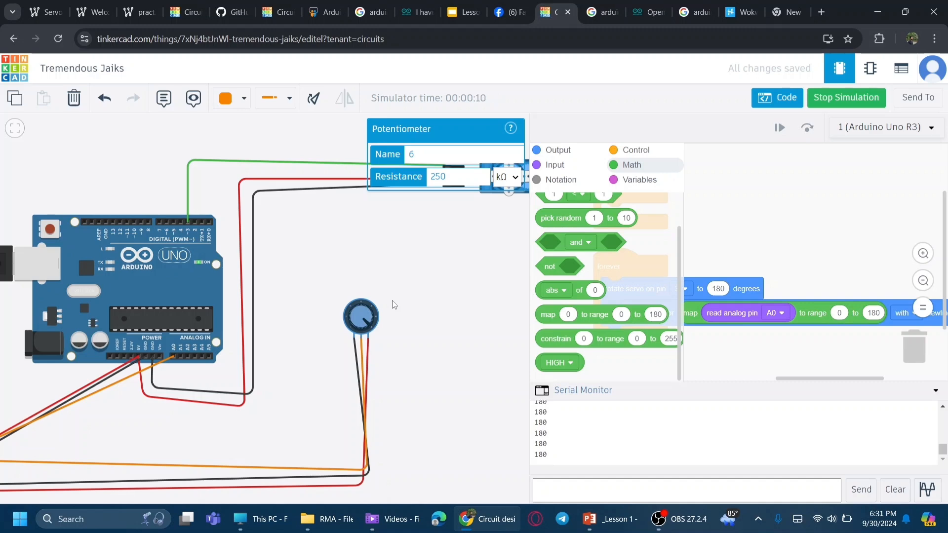
{"action": "left_click", "coordinate": [429, 251]}
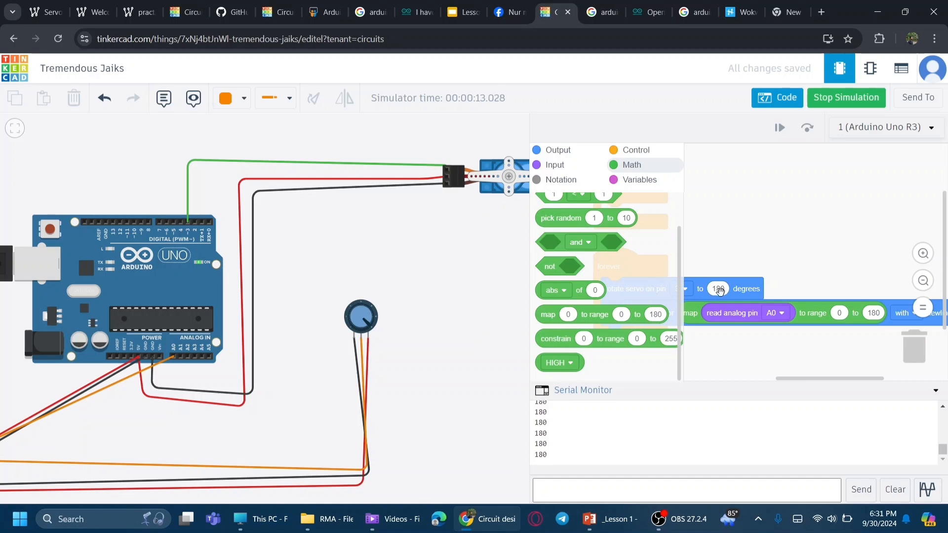
Step: Move the map block into the rotate servo block's angle and put a duplicate of it into the print to serial monitor block
{"action": "left_click_drag", "start_coordinate": [690, 316], "coordinate": [707, 301]}
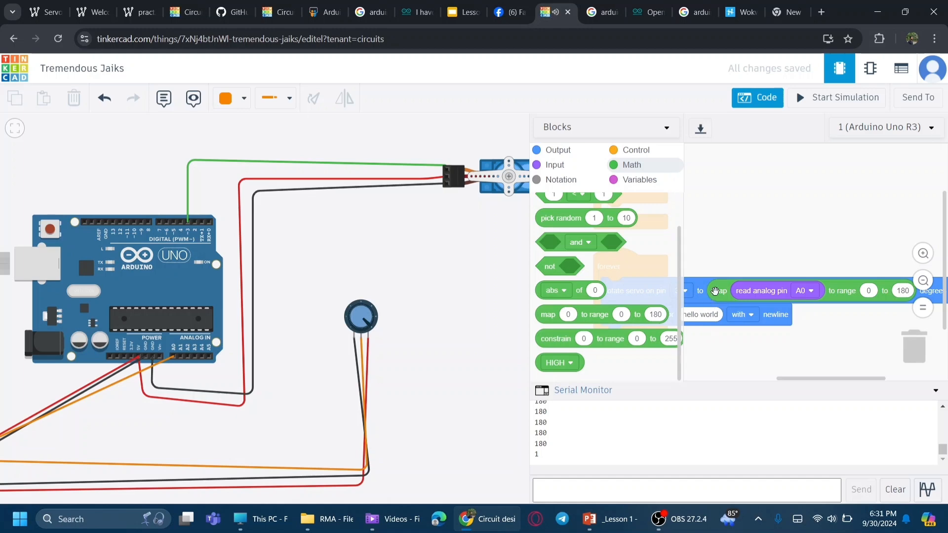
{"action": "right_click", "coordinate": [715, 292]}
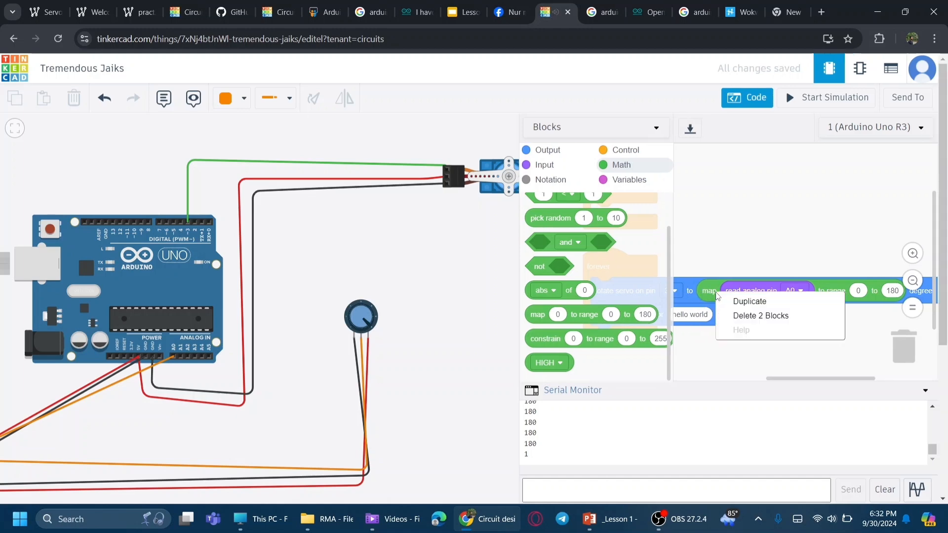
{"action": "left_click", "coordinate": [741, 299]}
{"action": "left_click_drag", "start_coordinate": [742, 300], "coordinate": [686, 307]}
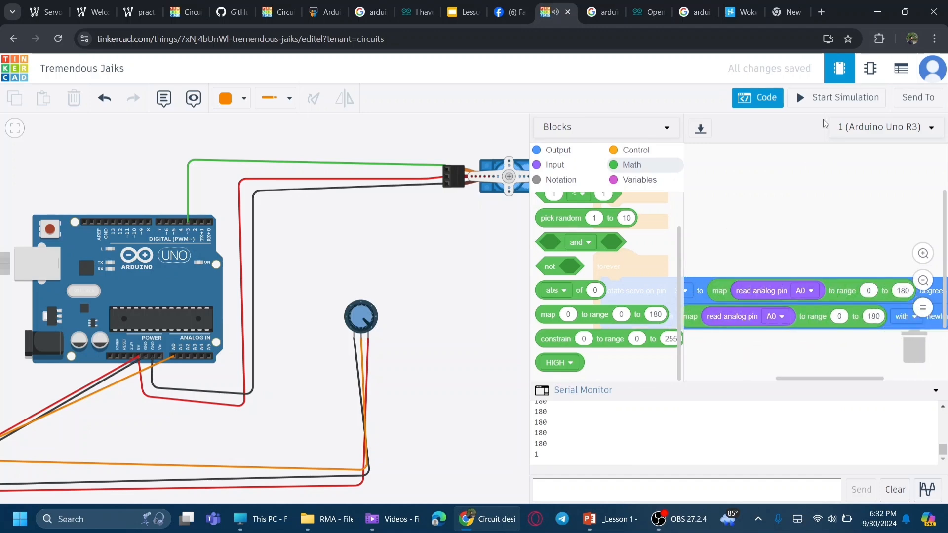
Step: Run the simulation, turn the potentiometer knob to test the servo, then stop the simulation
{"action": "left_click", "coordinate": [819, 99]}
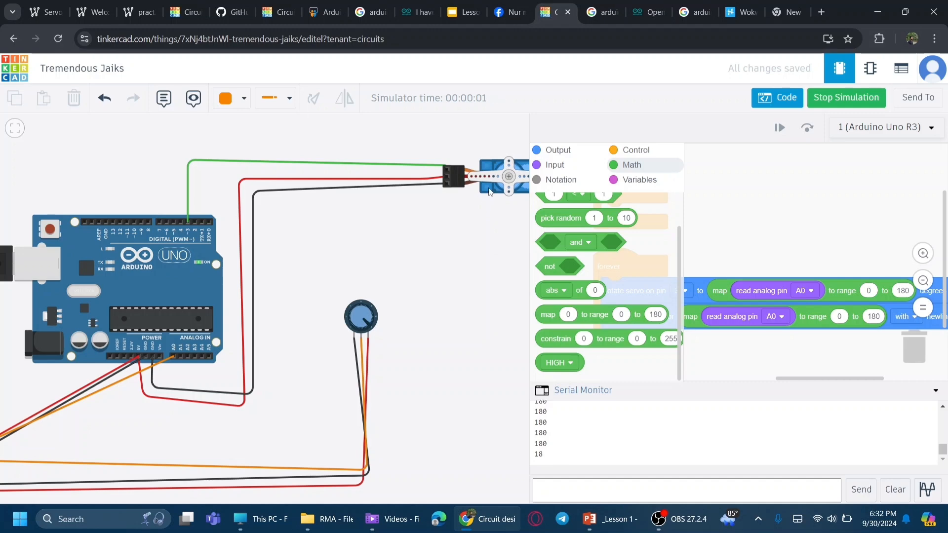
{"action": "left_click", "coordinate": [781, 98]}
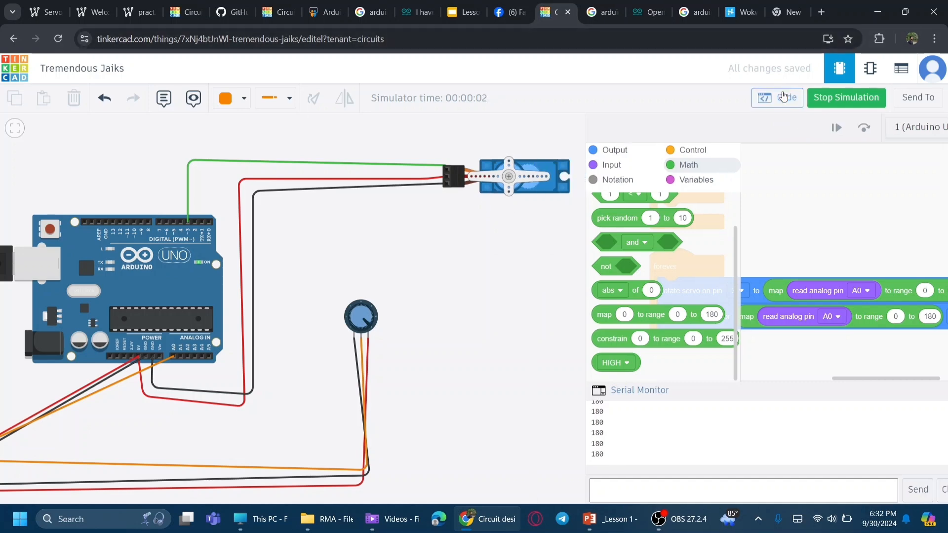
{"action": "left_click_drag", "start_coordinate": [371, 328], "coordinate": [335, 359]}
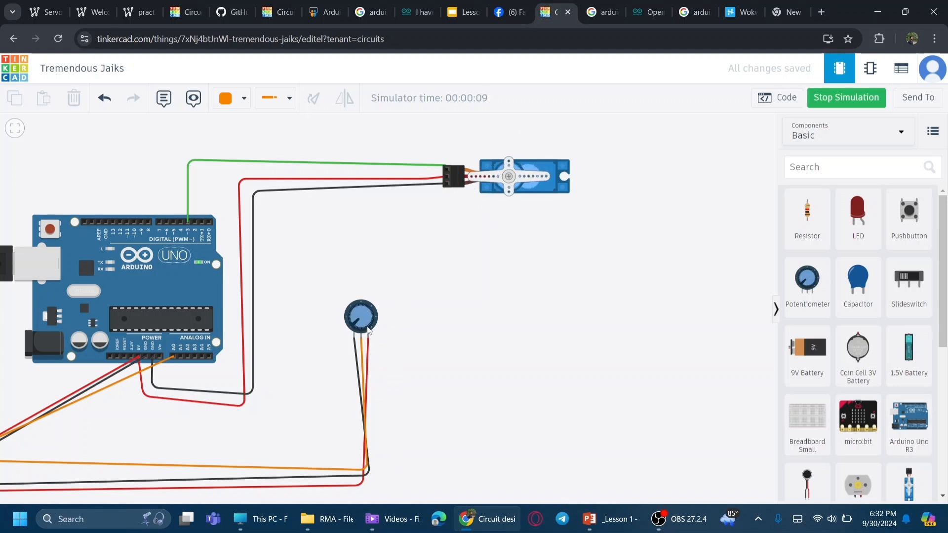
{"action": "left_click_drag", "start_coordinate": [354, 326], "coordinate": [372, 329]}
{"action": "left_click_drag", "start_coordinate": [381, 321], "coordinate": [351, 327]}
{"action": "left_click", "coordinate": [783, 104]}
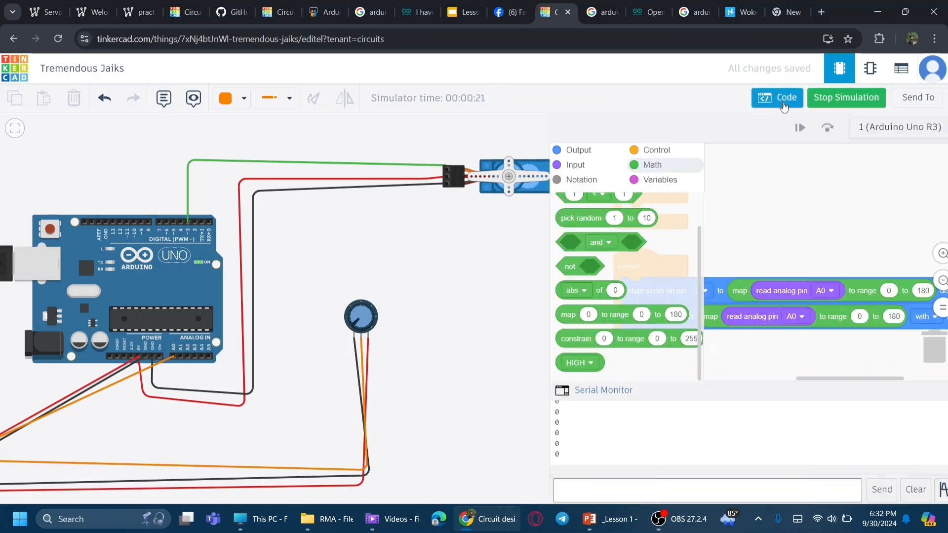
{"action": "left_click", "coordinate": [823, 103]}
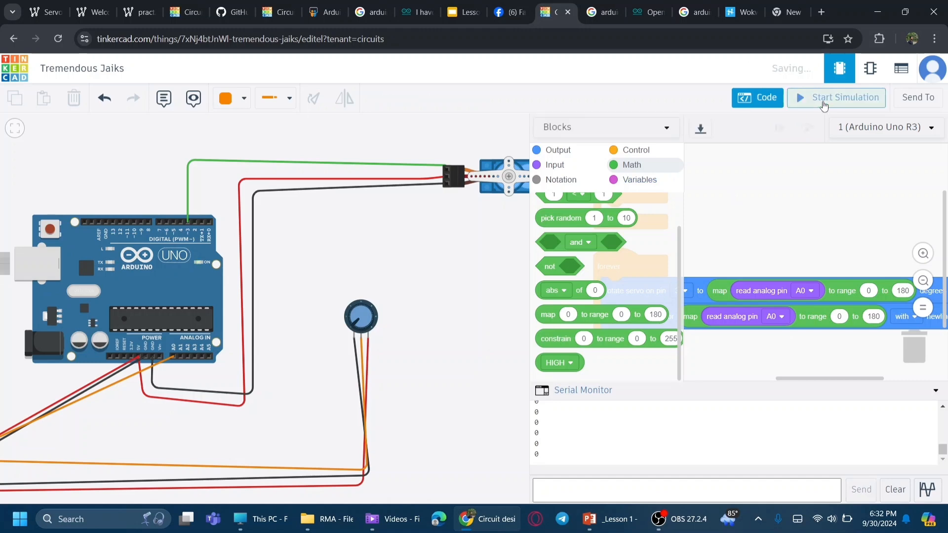
Step: Switch the code editor to Blocks + Text and examine the generated C++ setup and loop code line by line
{"action": "left_click", "coordinate": [663, 134]}
{"action": "left_click", "coordinate": [617, 159]}
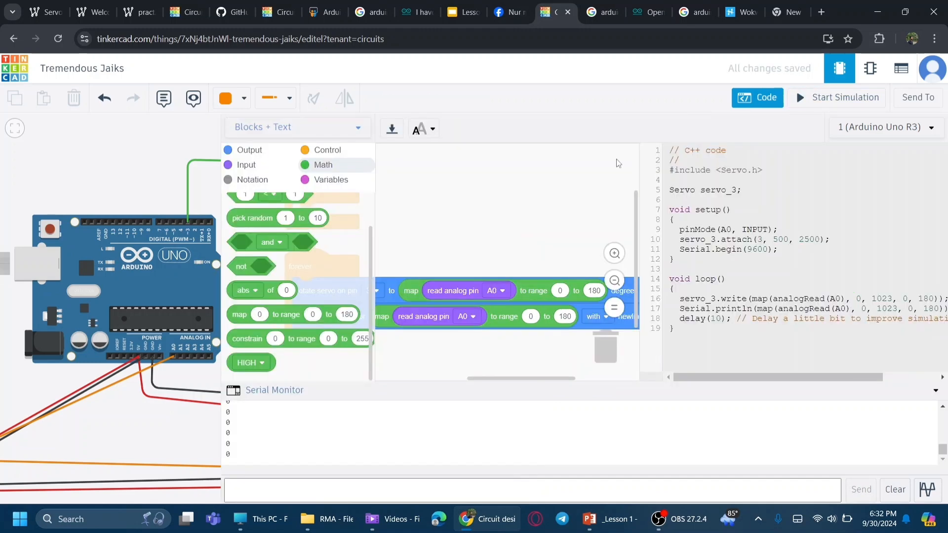
{"action": "left_click_drag", "start_coordinate": [703, 344], "coordinate": [659, 149]}
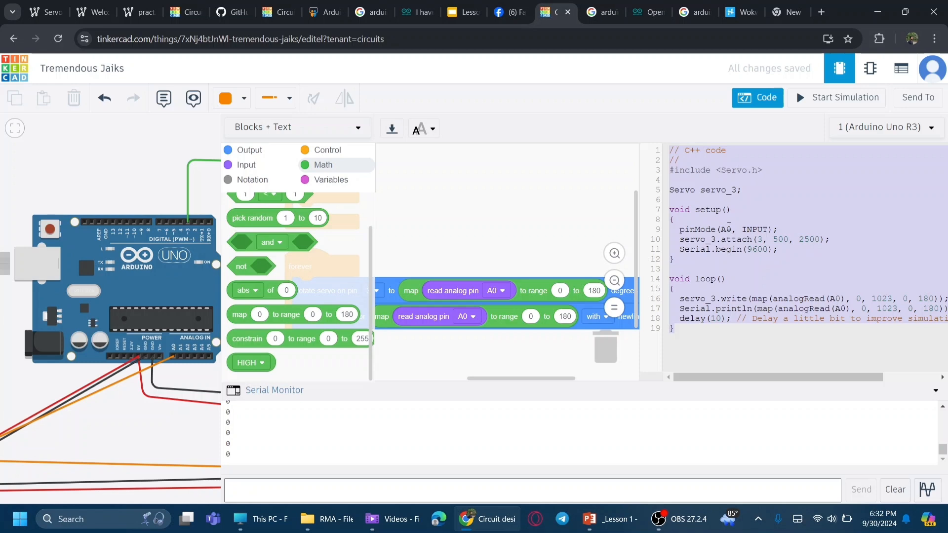
{"action": "left_click", "coordinate": [727, 239]}
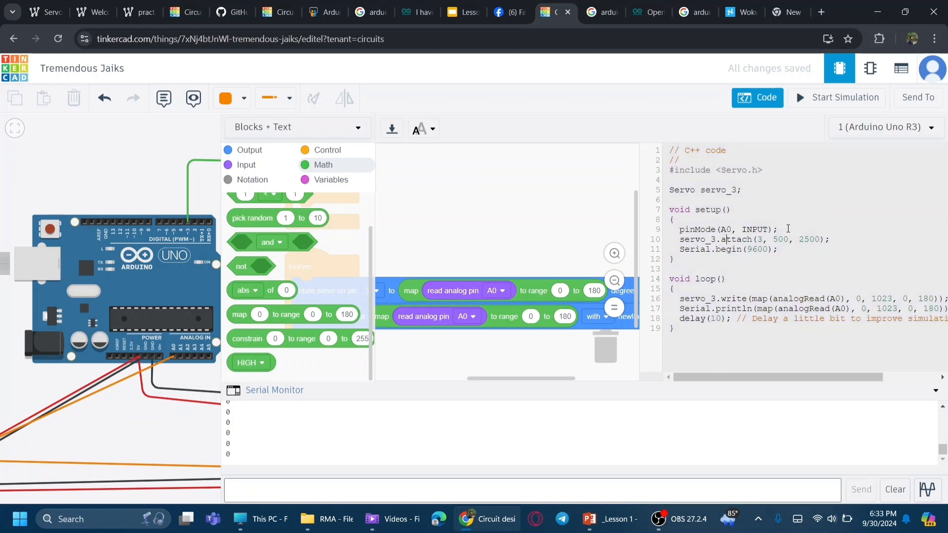
{"action": "left_click_drag", "start_coordinate": [786, 229], "coordinate": [681, 232]}
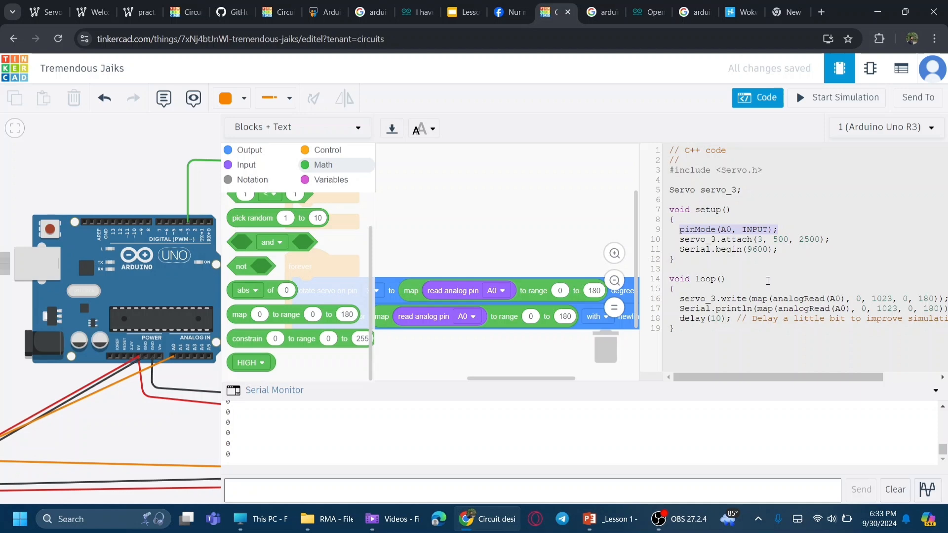
{"action": "left_click", "coordinate": [709, 240]}
{"action": "left_click", "coordinate": [764, 241]}
{"action": "left_click_drag", "start_coordinate": [764, 240], "coordinate": [759, 242]}
{"action": "left_click_drag", "start_coordinate": [829, 239], "coordinate": [677, 238]}
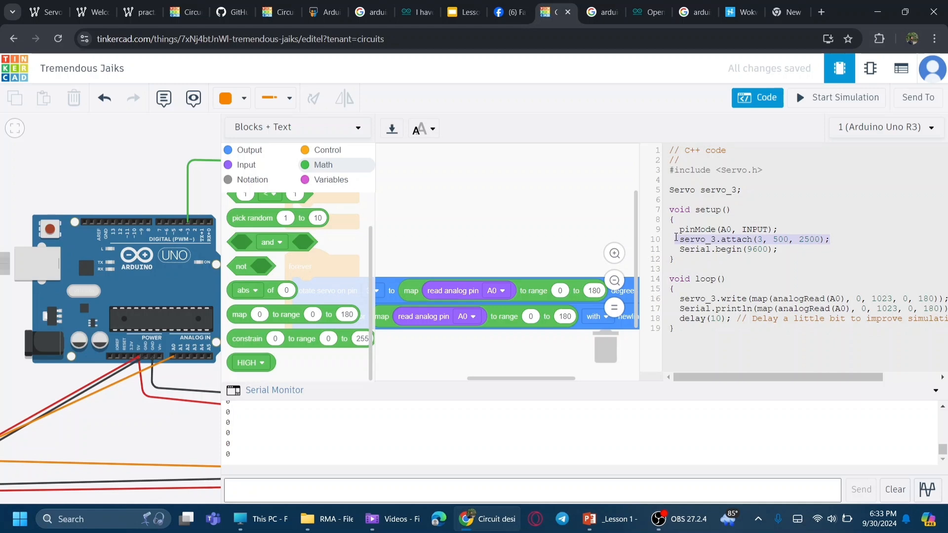
{"action": "left_click", "coordinate": [690, 256]}
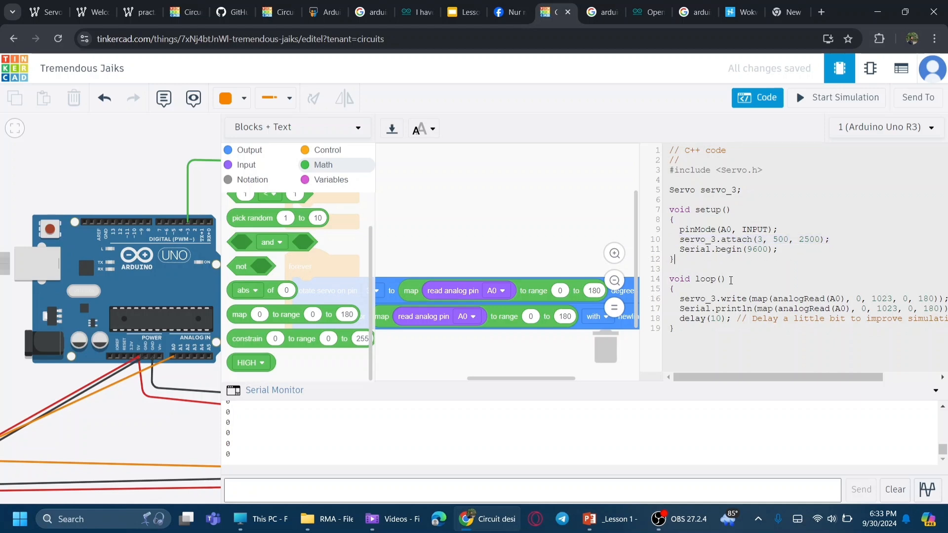
{"action": "left_click_drag", "start_coordinate": [675, 299], "coordinate": [807, 297]}
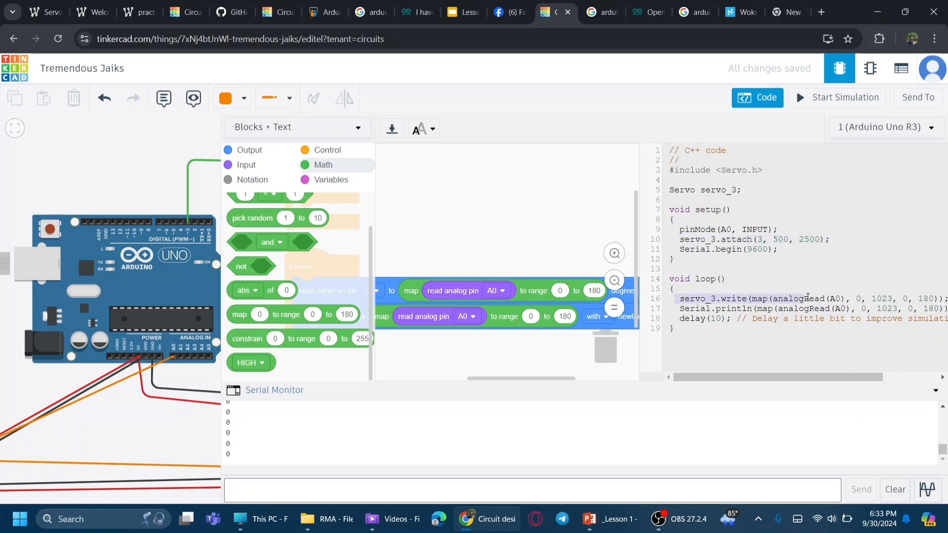
{"action": "left_click", "coordinate": [757, 299]}
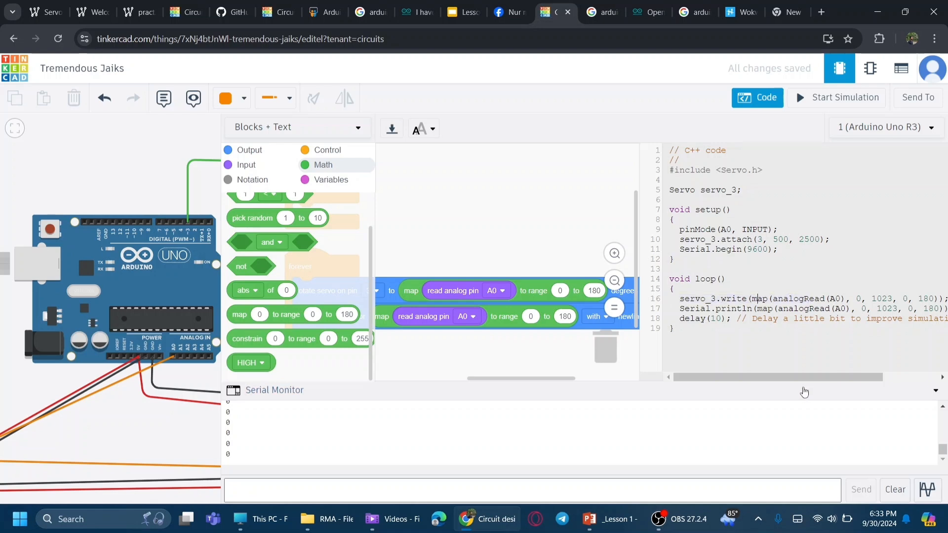
{"action": "left_click_drag", "start_coordinate": [805, 377], "coordinate": [844, 376]}
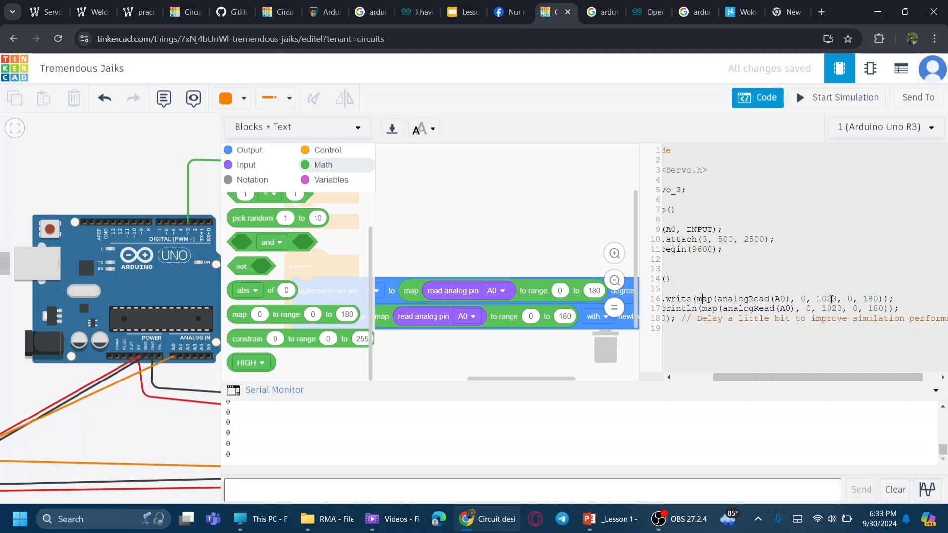
{"action": "left_click_drag", "start_coordinate": [838, 299], "coordinate": [820, 300]}
{"action": "left_click_drag", "start_coordinate": [810, 376], "coordinate": [769, 377]}
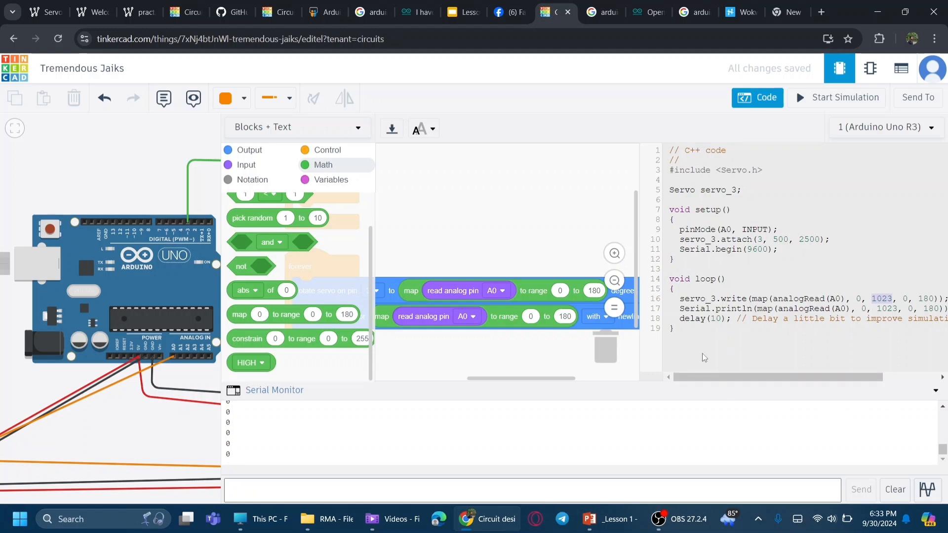
{"action": "left_click", "coordinate": [677, 318]}
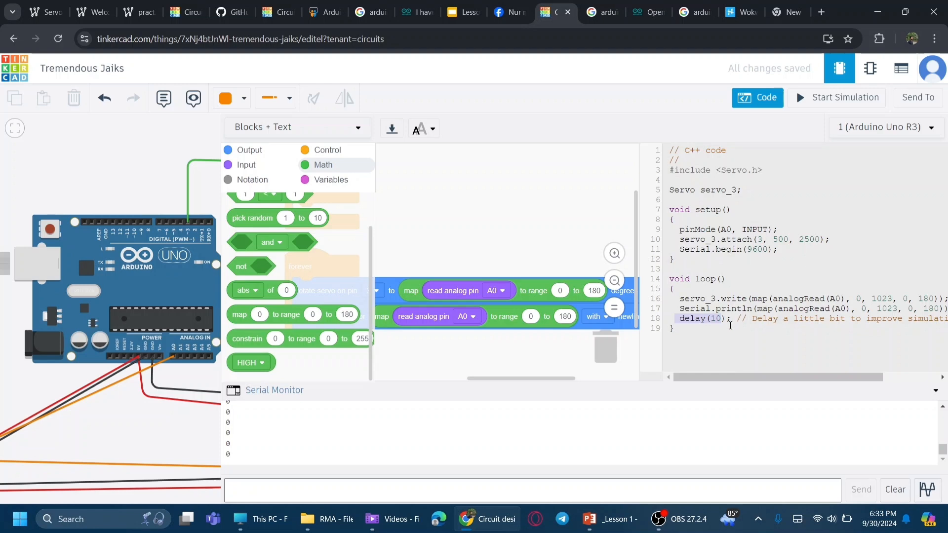
{"action": "mouse_move", "coordinate": [691, 349]}
{"action": "left_mouse_down"}
{"action": "mouse_move", "coordinate": [651, 229]}
{"action": "mouse_move", "coordinate": [649, 146]}
{"action": "left_mouse_up"}
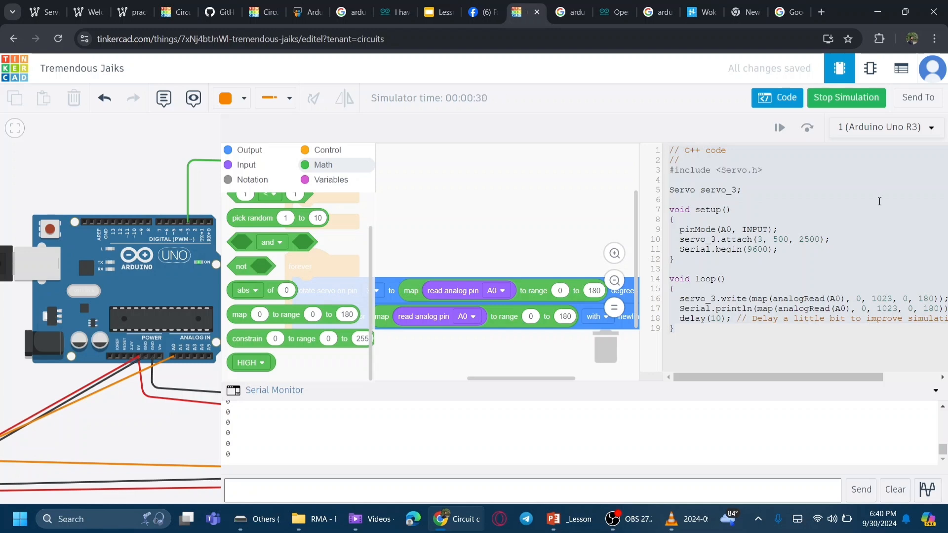
Step: Switch to the browser tab with the Wokwi ServoOverdone example project
{"action": "left_click", "coordinate": [73, 14]}
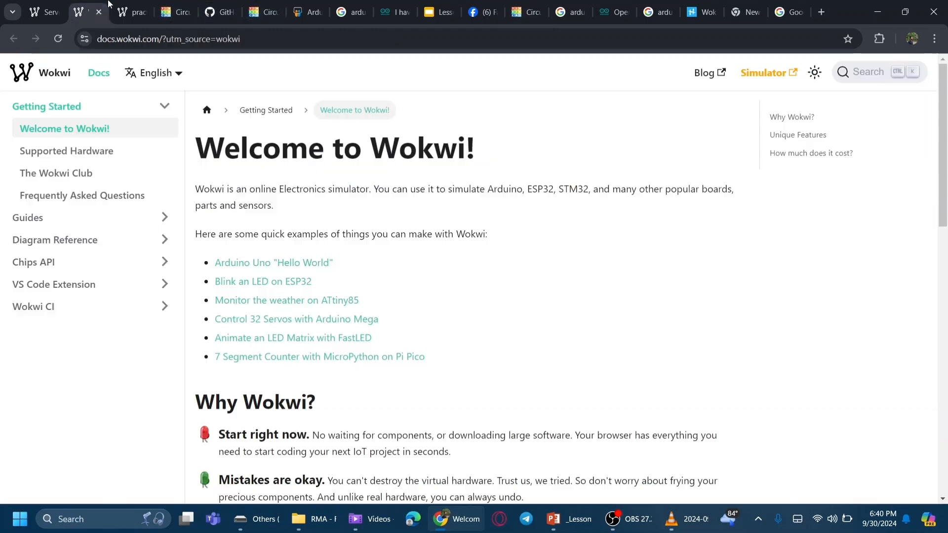
{"action": "left_click", "coordinate": [42, 12]}
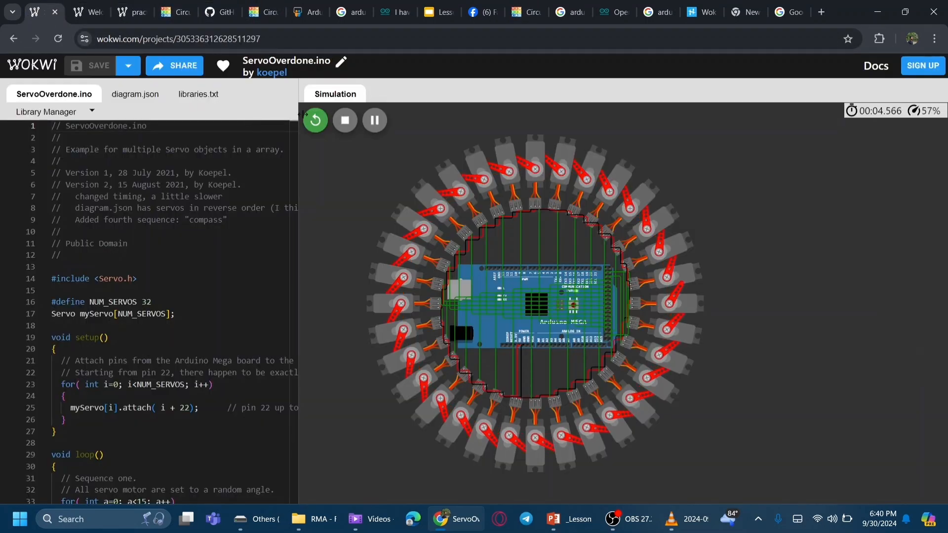